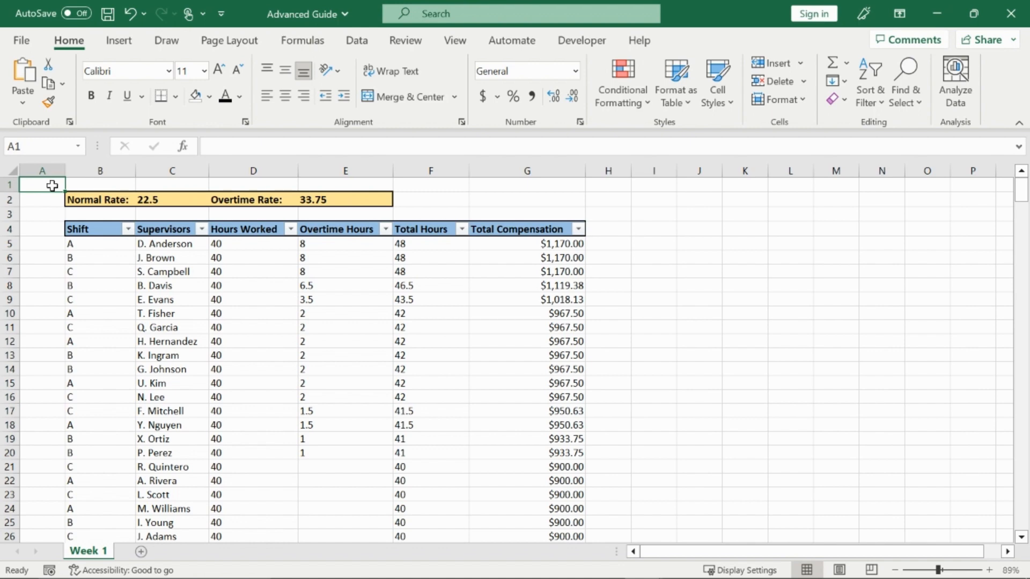
left_click(101, 230)
left_click(172, 230)
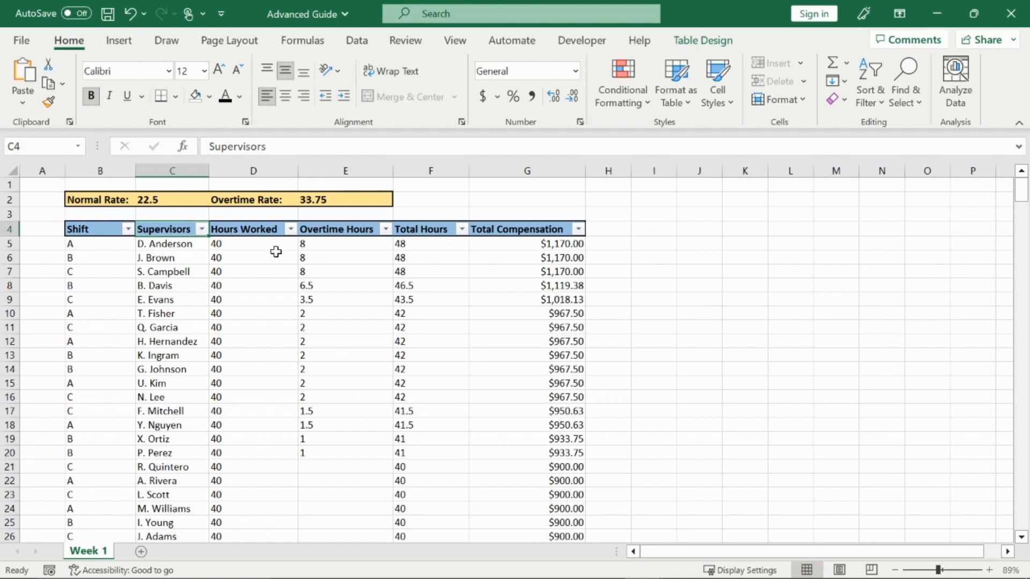
left_click(429, 231)
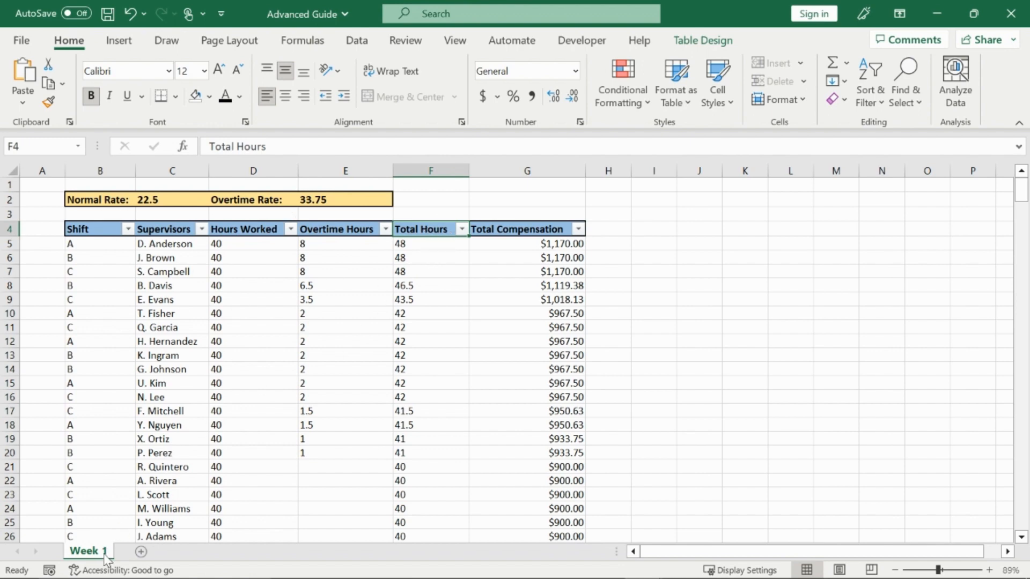
left_click(544, 231)
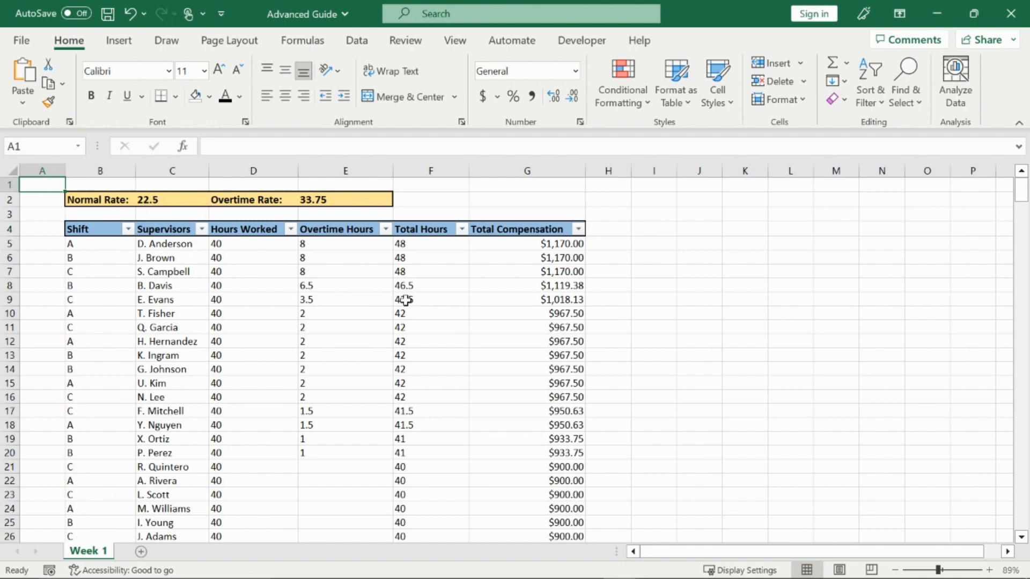
Insert slicers for the Shift and Overtime Hours columns and place them side by side next to the table
left_click(352, 286)
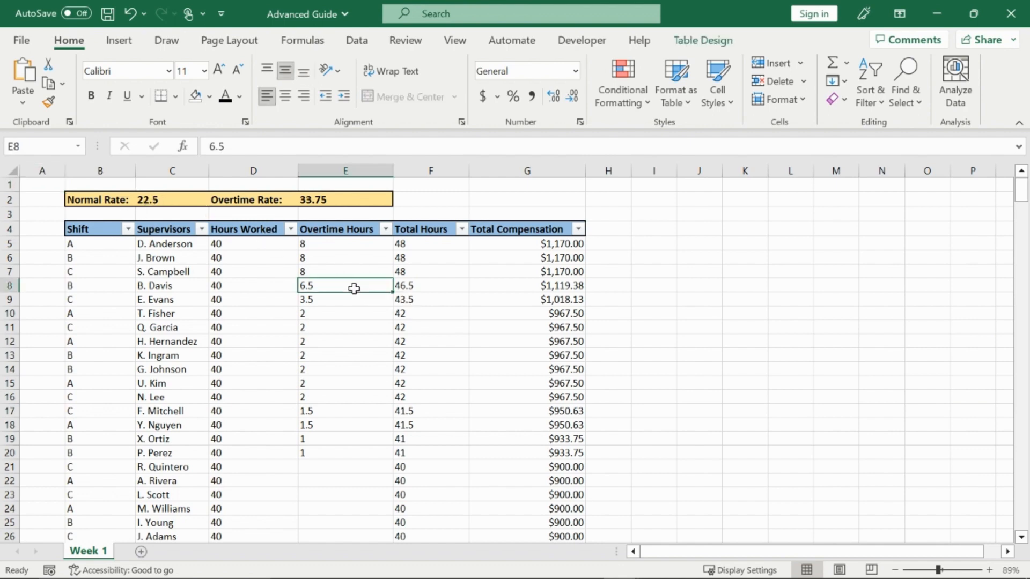
left_click(128, 42)
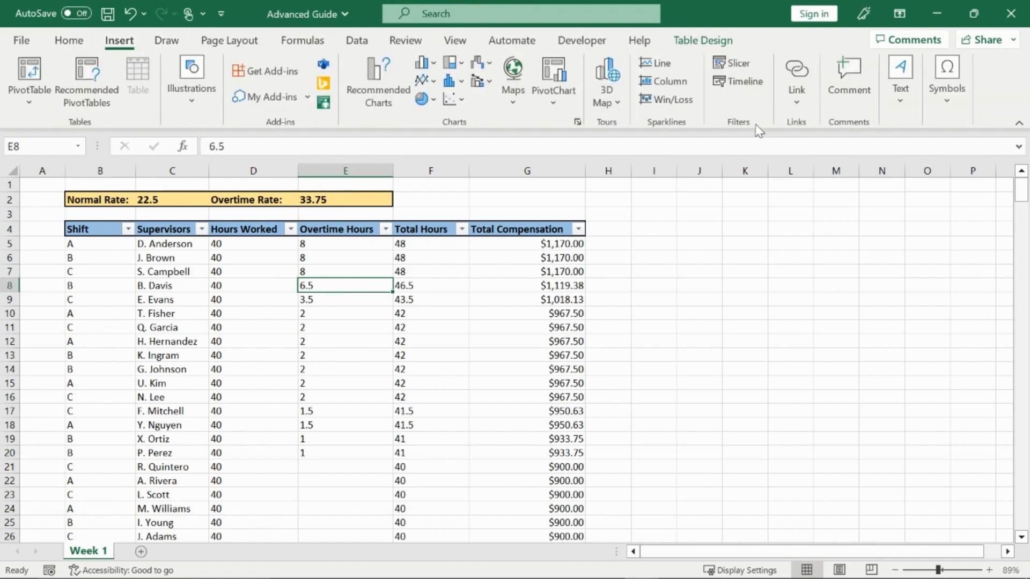
left_click(734, 63)
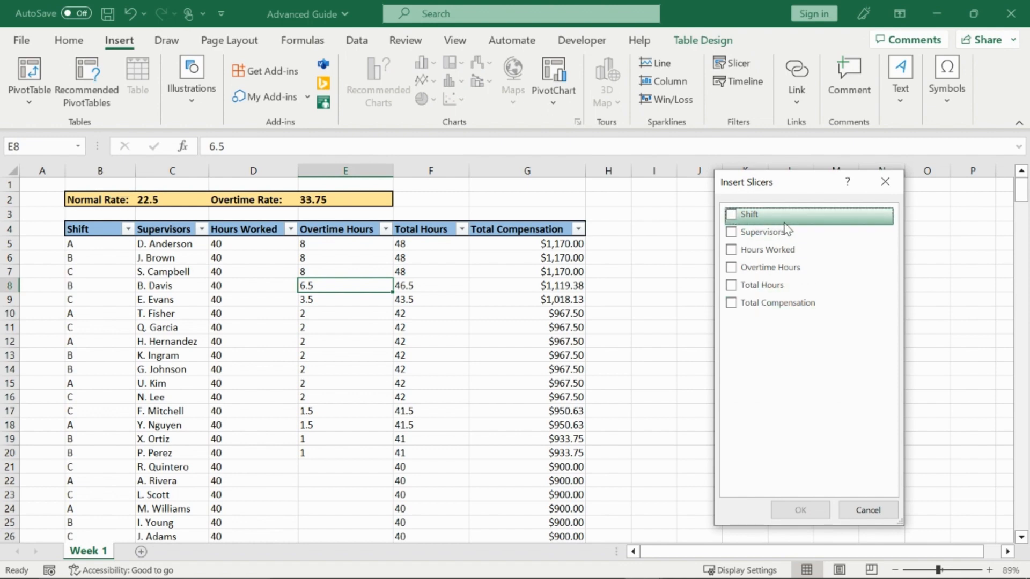
left_click(735, 214)
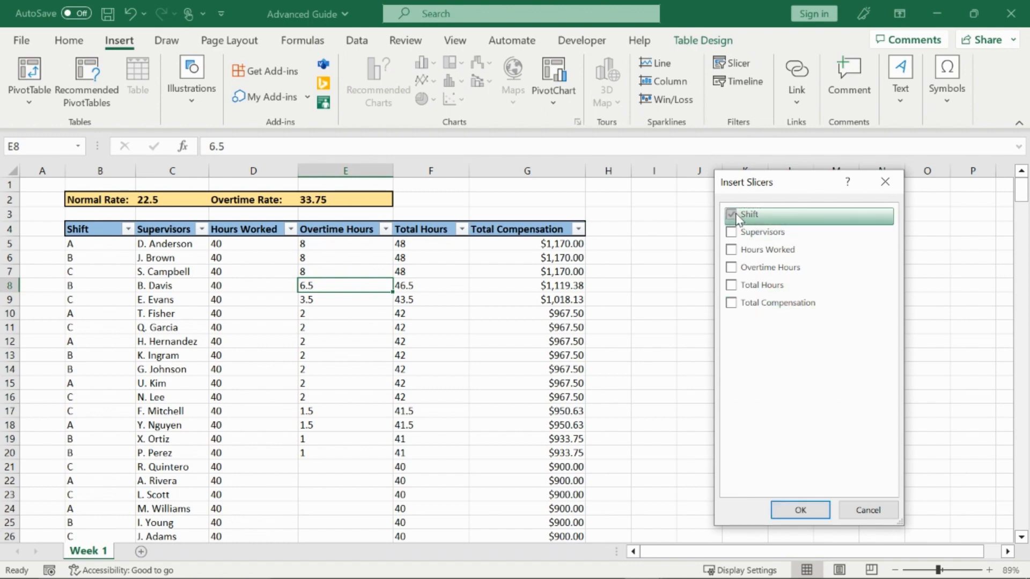
left_click(732, 266)
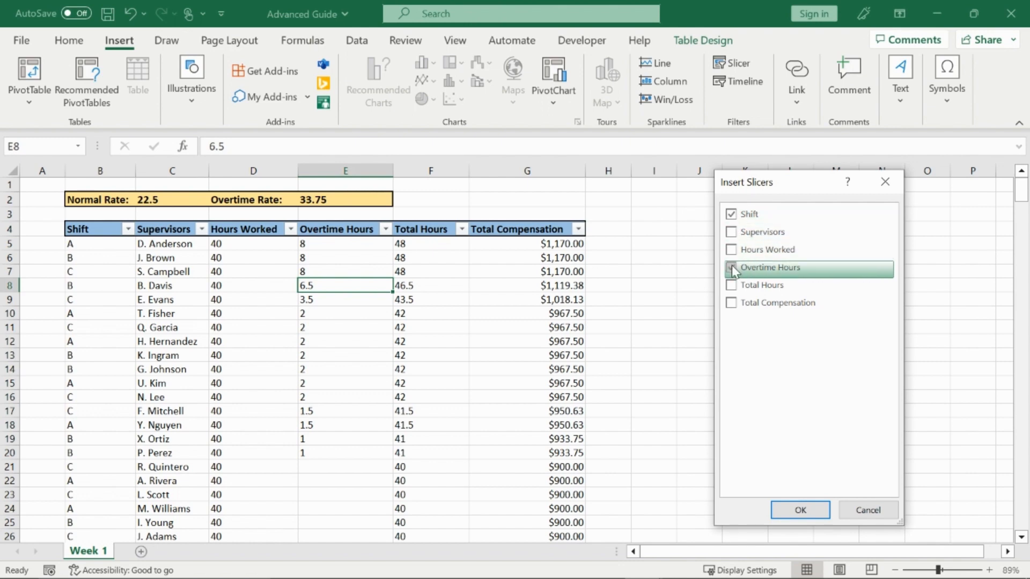
left_click(804, 510)
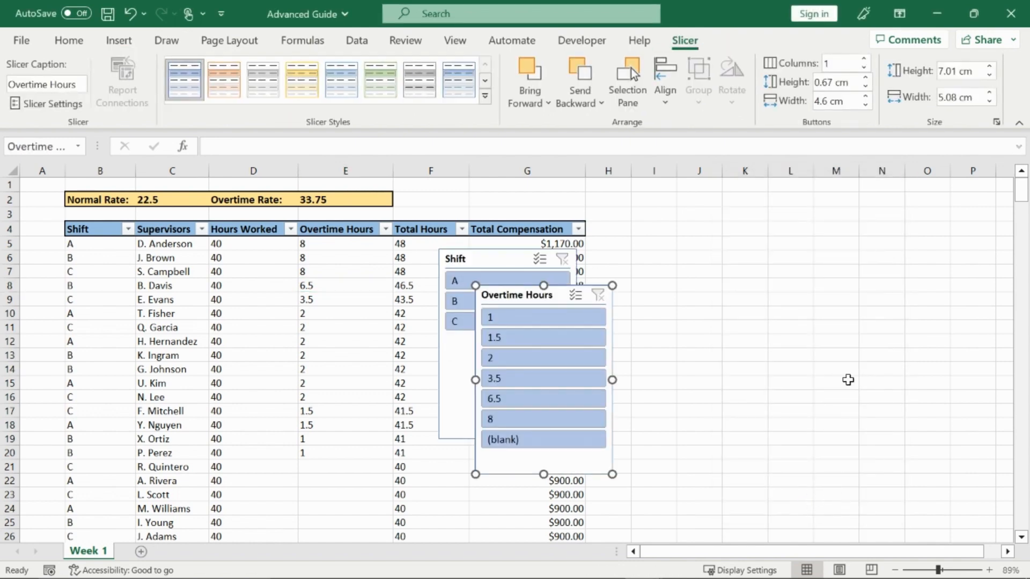
left_click_drag(563, 293, 841, 236)
left_click_drag(515, 259, 668, 242)
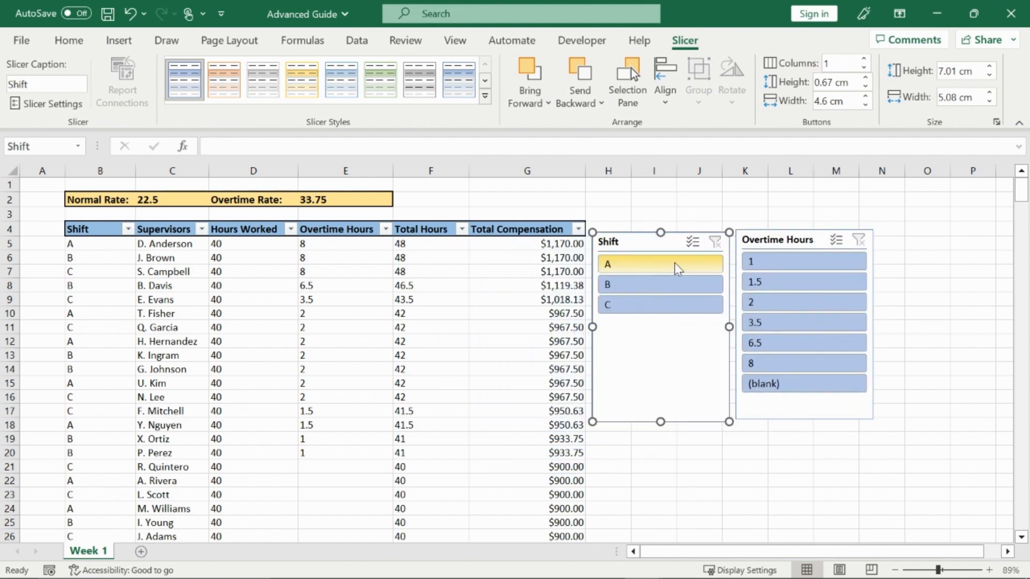
Filter the table with the Shift slicer to shift A, B and C in turn, ending on shift A
left_click(670, 270)
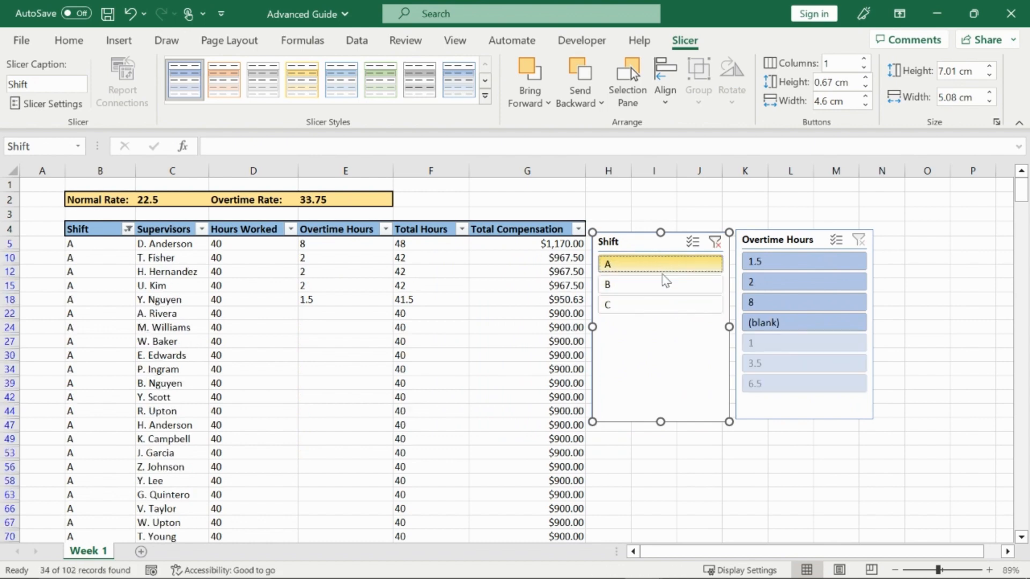
left_click(667, 288)
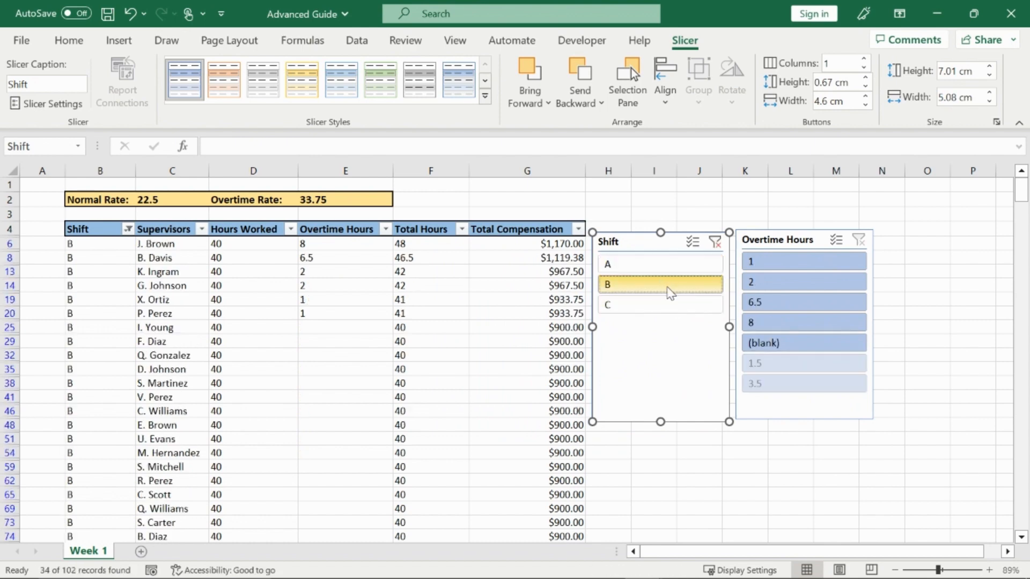
left_click(669, 306)
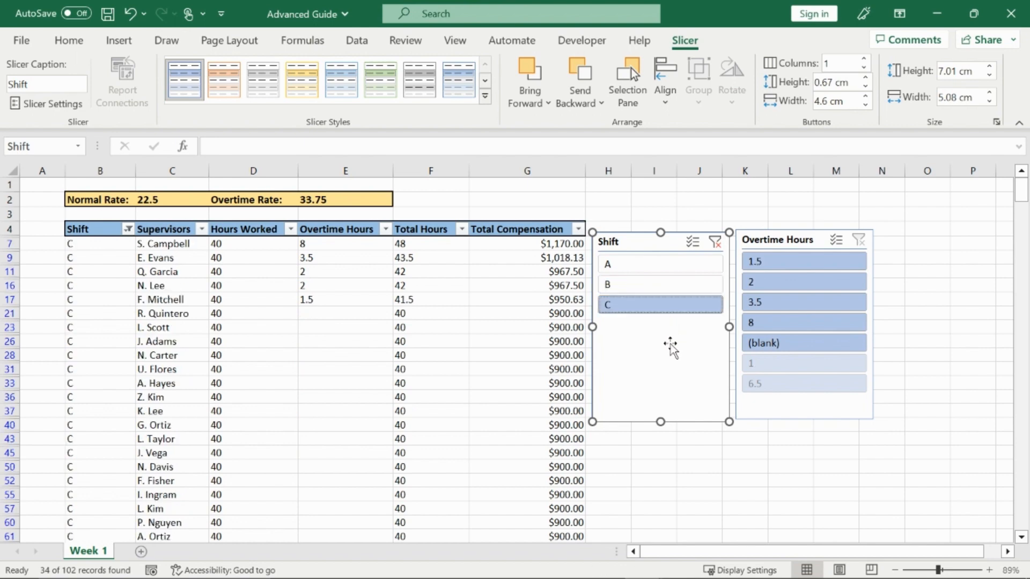
left_click(661, 265)
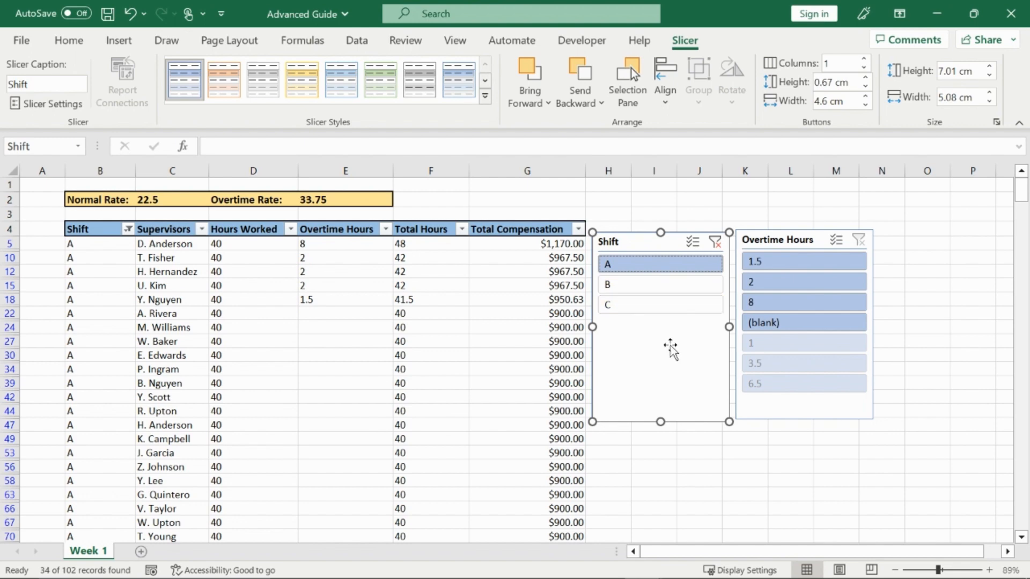
Turn on multi-select in the Shift slicer and add shifts B and C to the filter
left_click(693, 246)
left_click(663, 285)
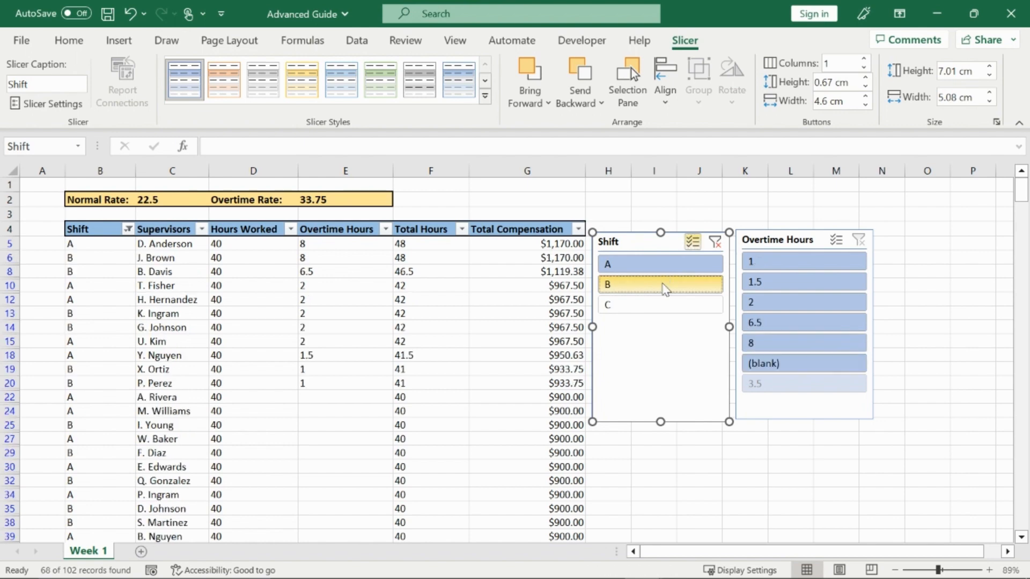
left_click(661, 306)
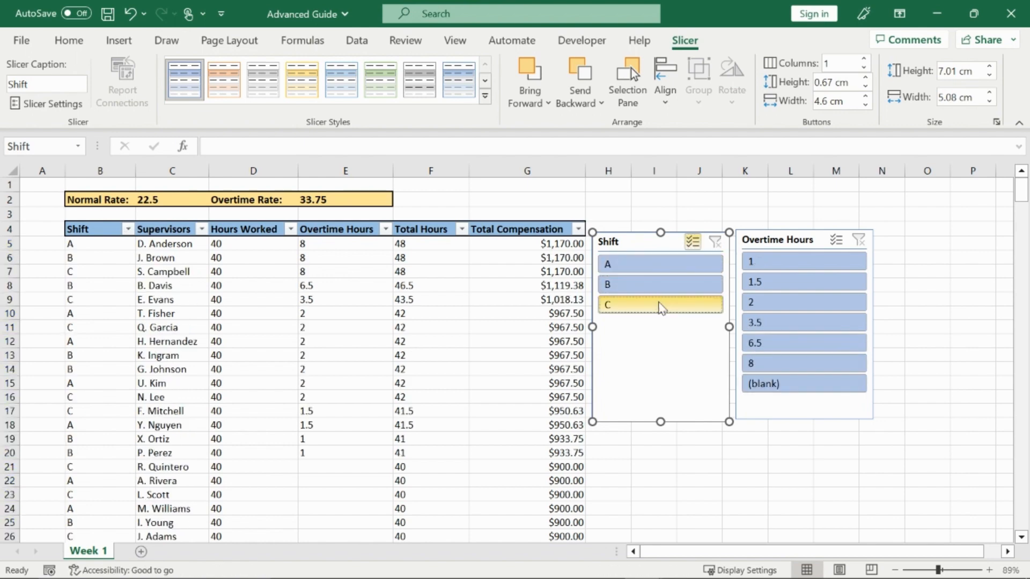
Deselect shifts C, B and A in the Shift slicer, and finally exclude A and B again to keep only C
left_click(661, 307)
left_click(664, 284)
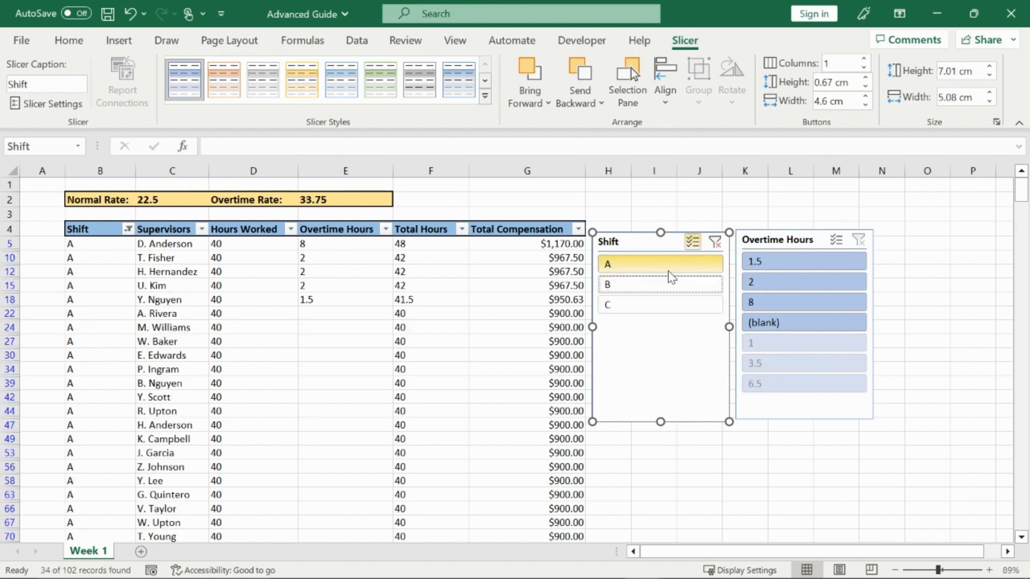
left_click(673, 267)
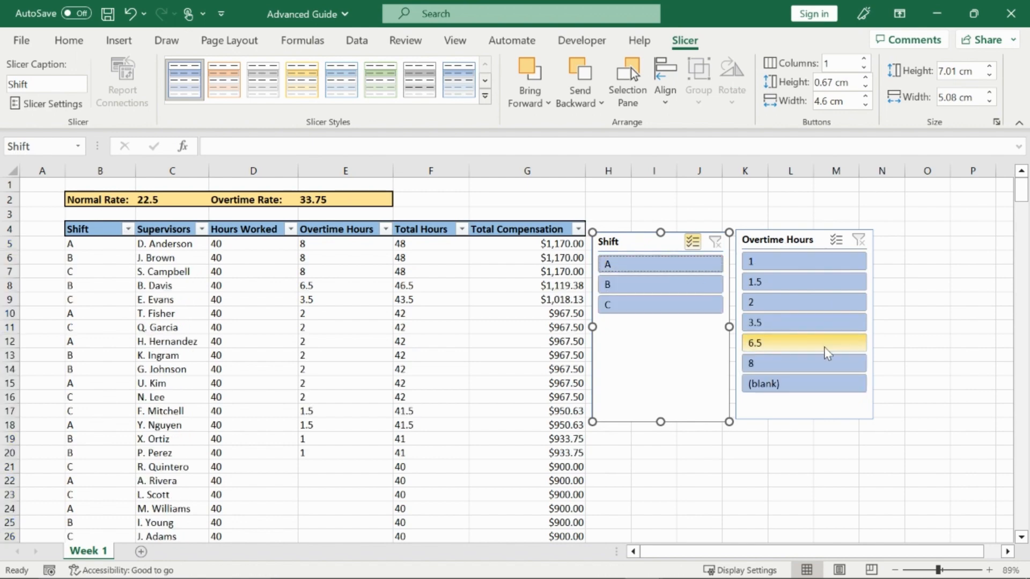
left_click(677, 266)
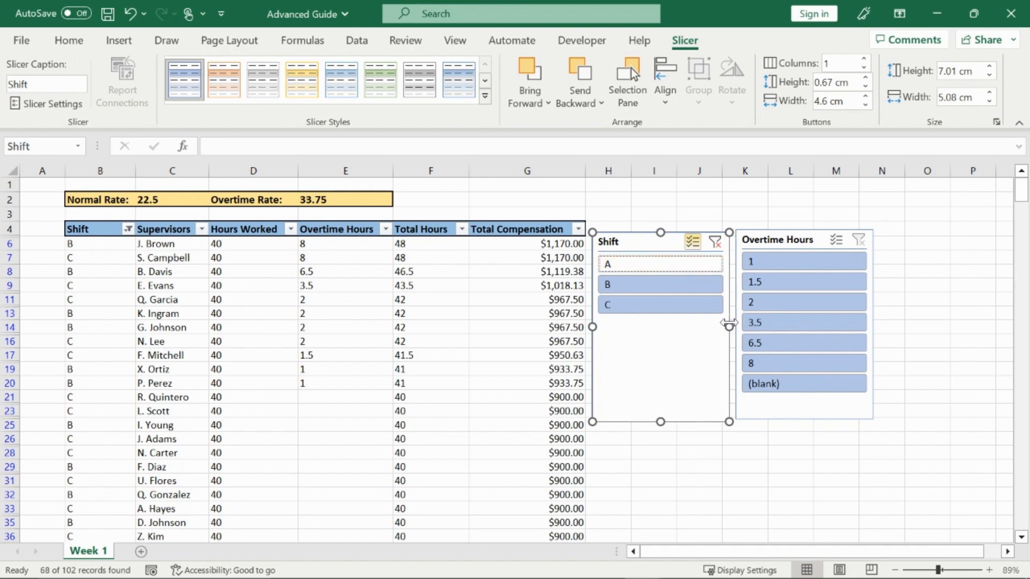
left_click(684, 295)
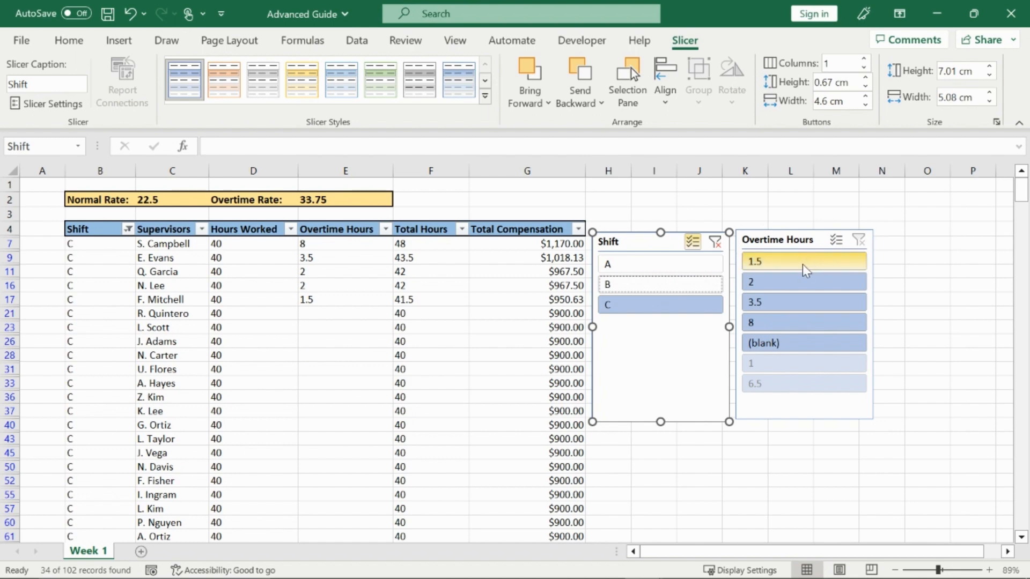
Turn on multi-select in the Overtime Hours slicer and exclude 1.5, 2, 3.5 and (blank), keeping only 8
left_click(837, 241)
left_click(834, 262)
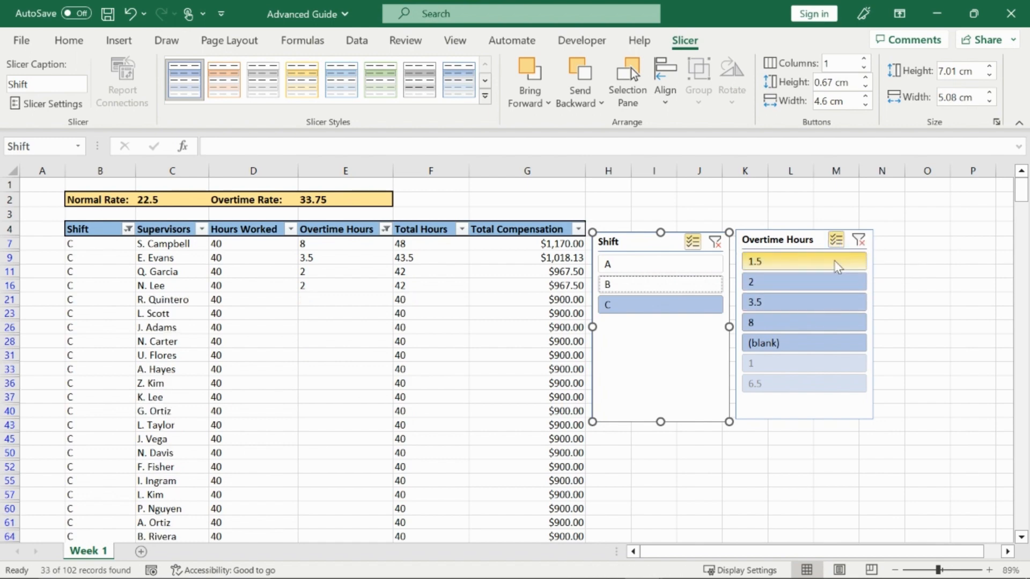
left_click(832, 280)
left_click(829, 299)
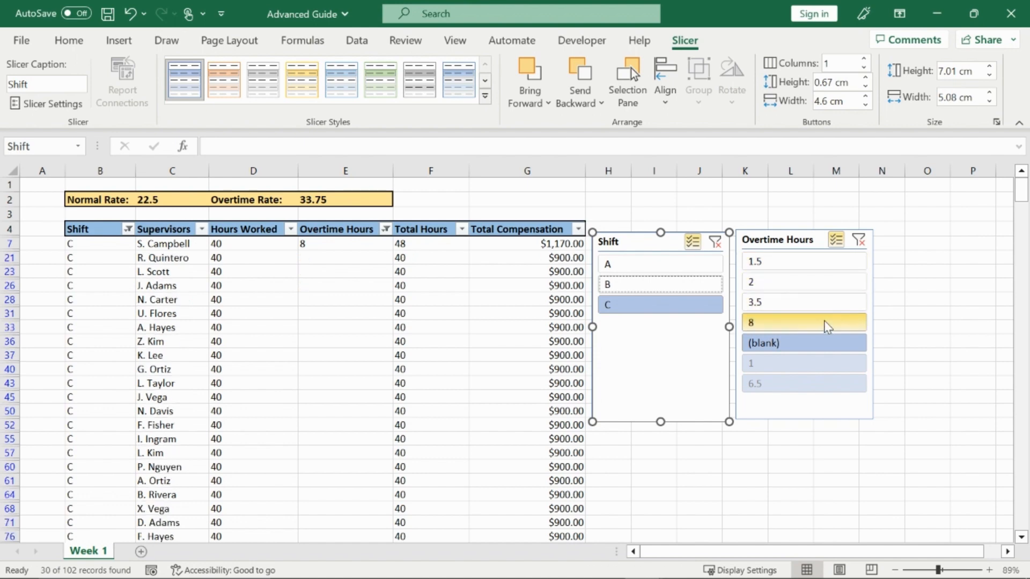
left_click(823, 342)
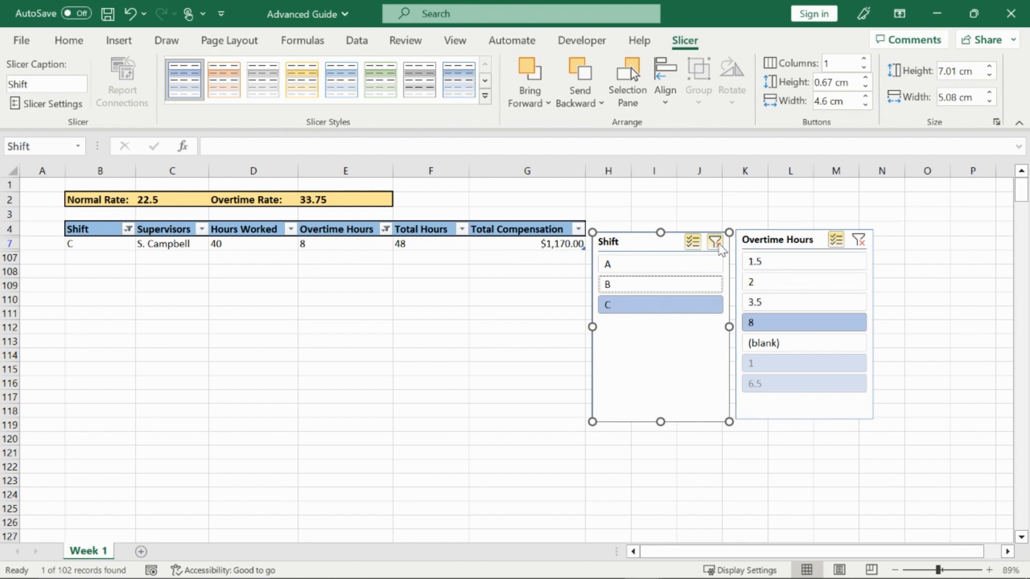
Clear the filters of the Shift and Overtime Hours slicers and delete both slicers
left_click(715, 243)
left_click(858, 242)
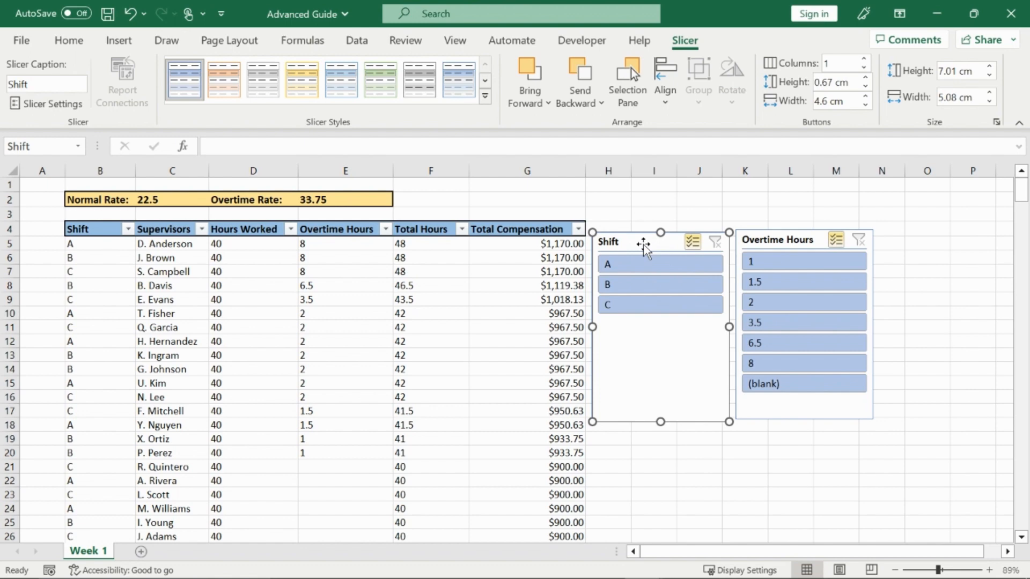
key("Delete")
left_click(811, 240)
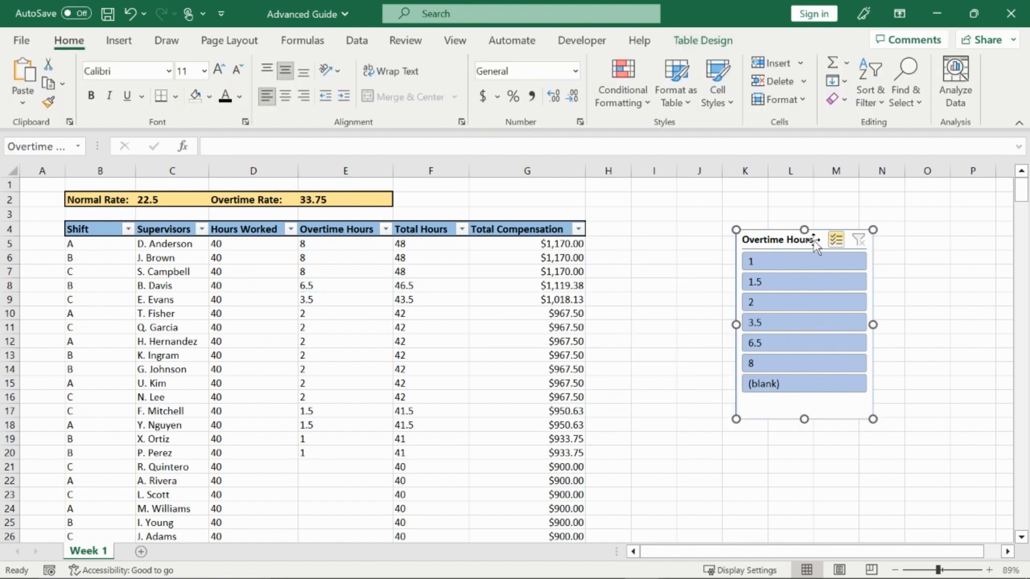
key("Delete")
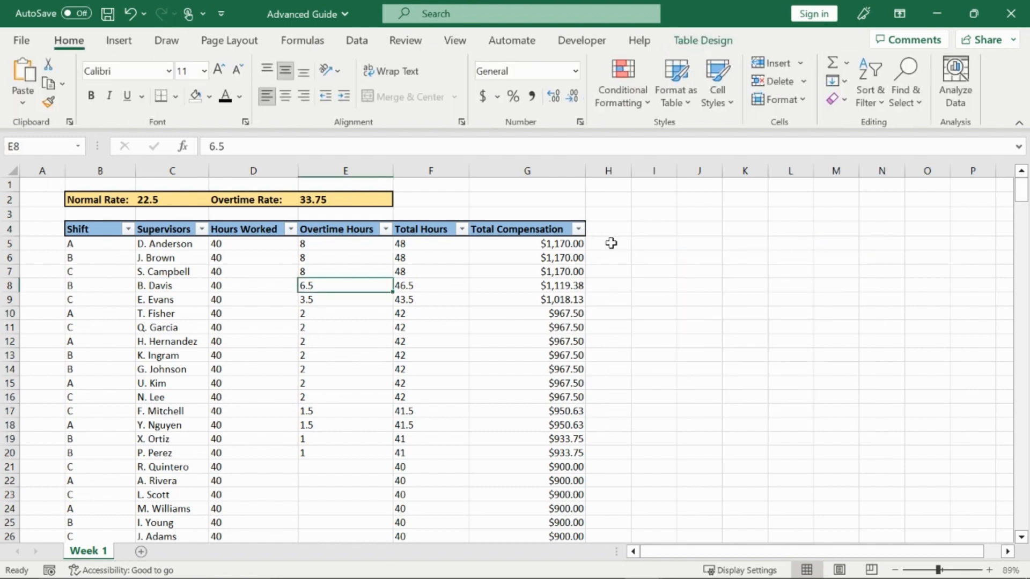
Examine the Data Validation settings, input message, error alert and allowed value types for cell A1, and close the dialog without changes
left_click(54, 187)
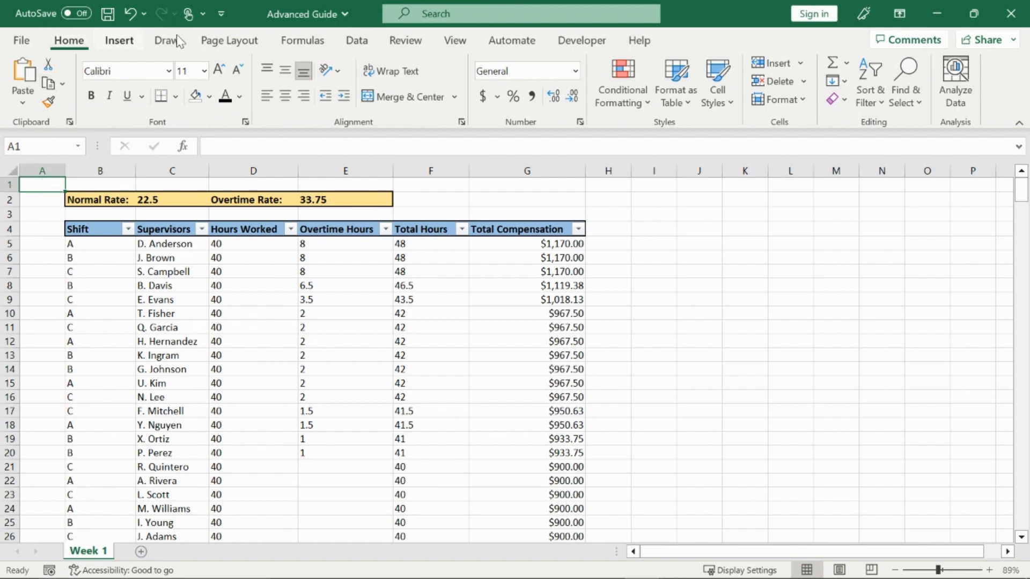
left_click(358, 41)
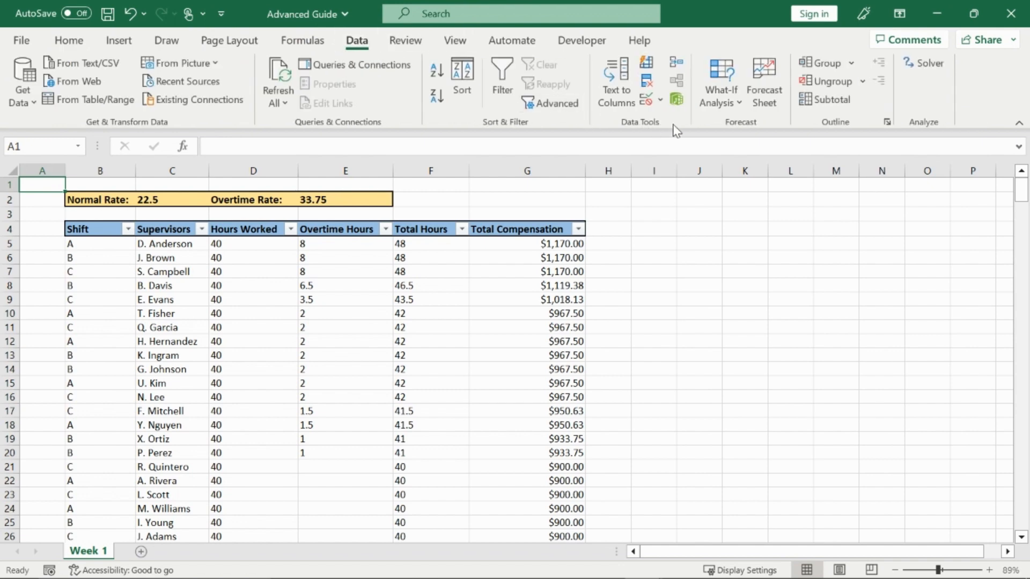
left_click(649, 102)
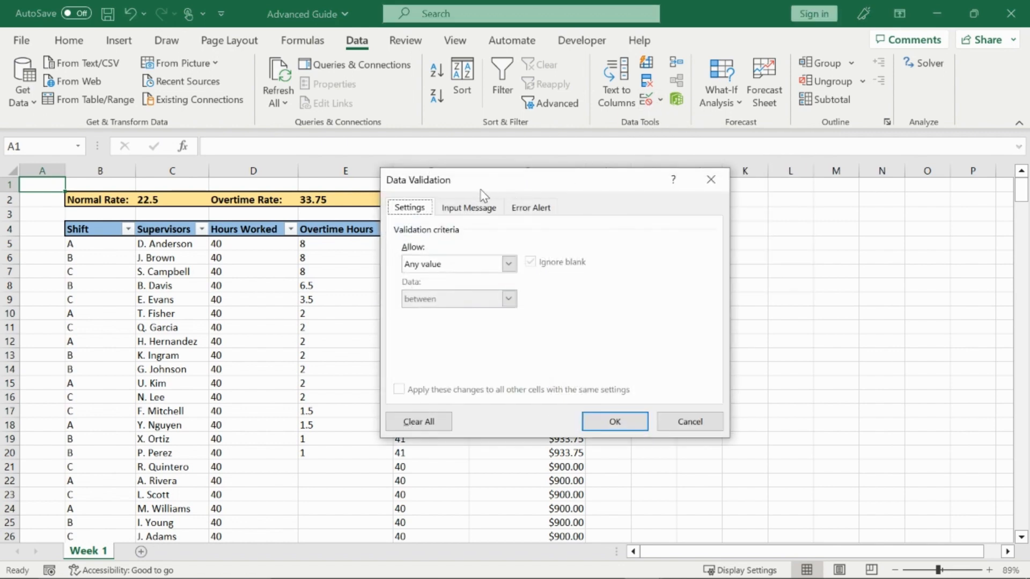
left_click(484, 208)
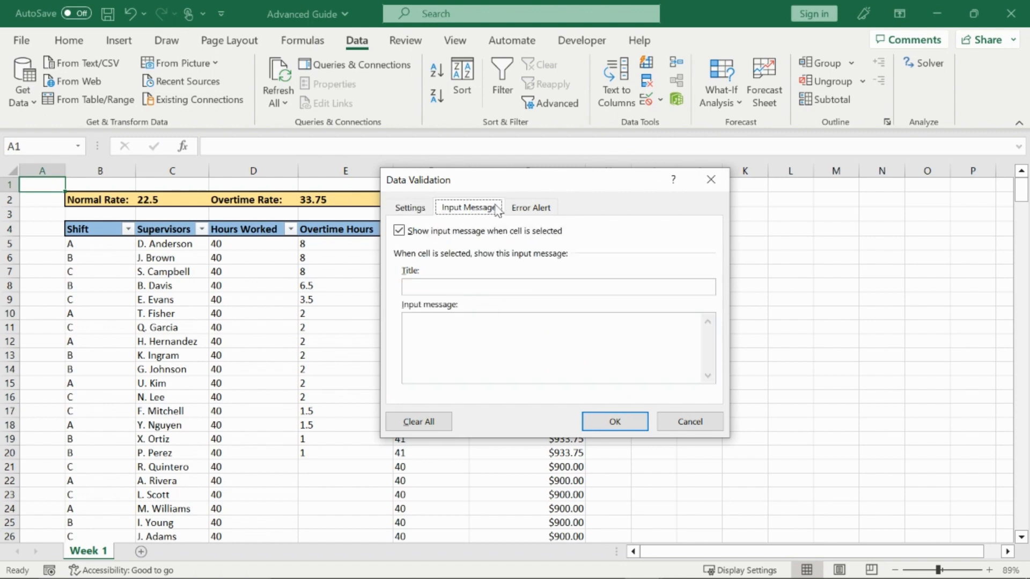
left_click(527, 212)
left_click(425, 209)
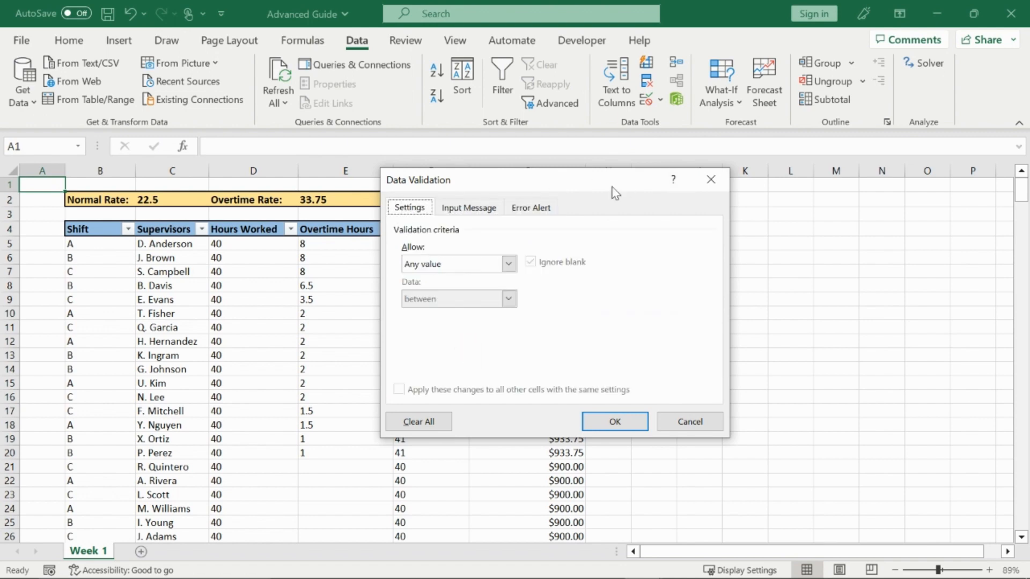
left_click(507, 263)
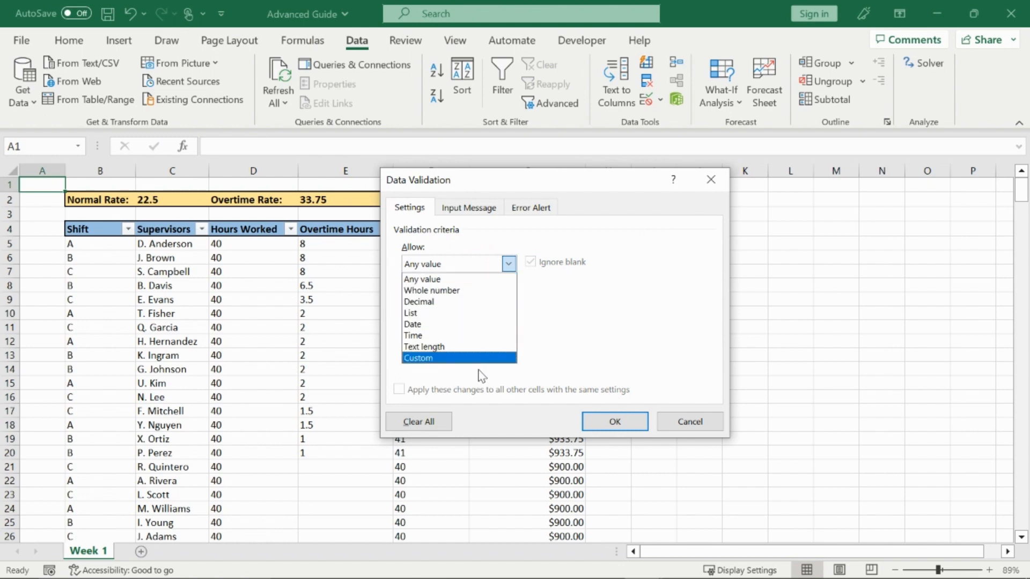
left_click(438, 322)
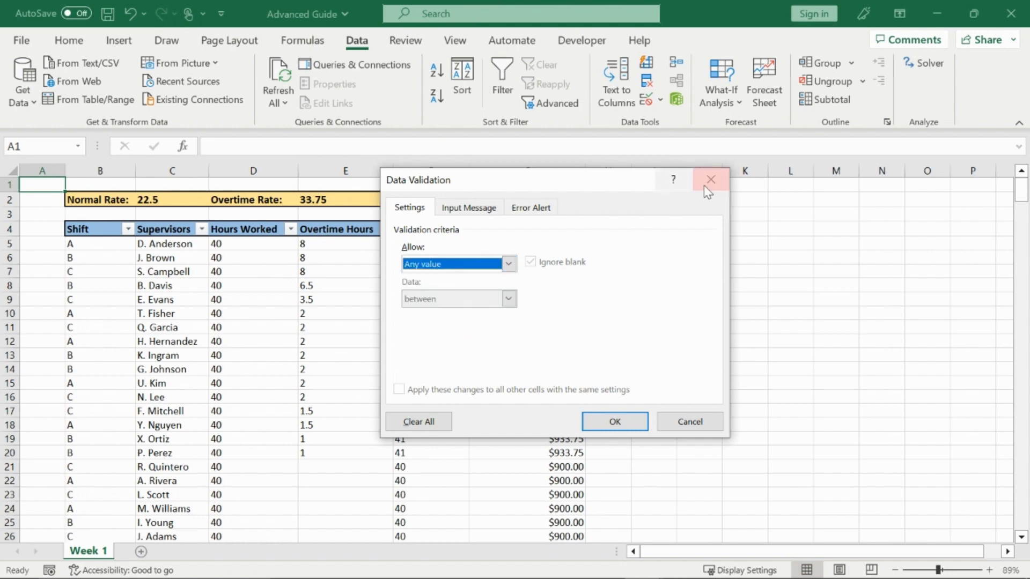
left_click(711, 180)
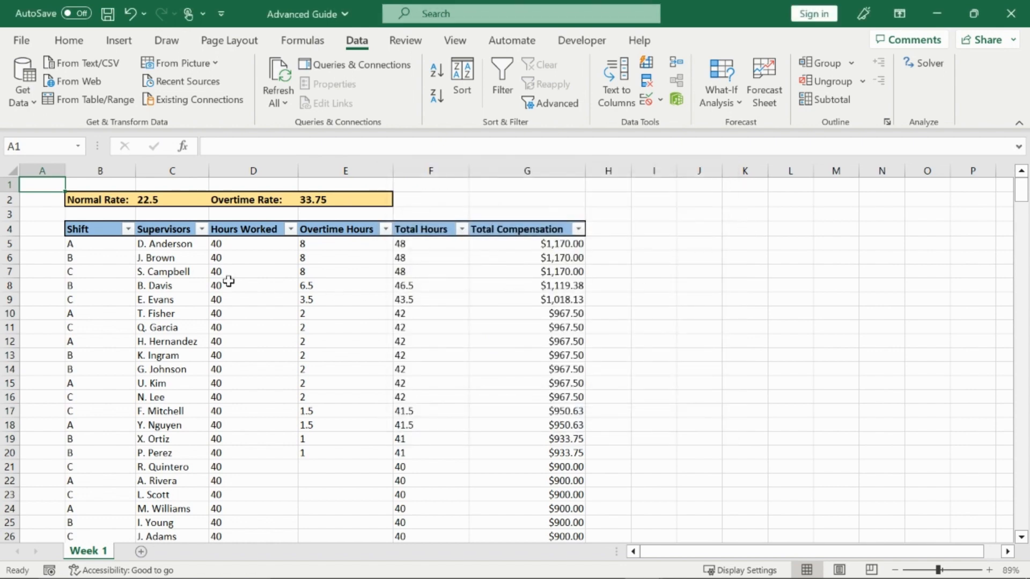
left_click(117, 247)
left_click(115, 259)
left_click(116, 273)
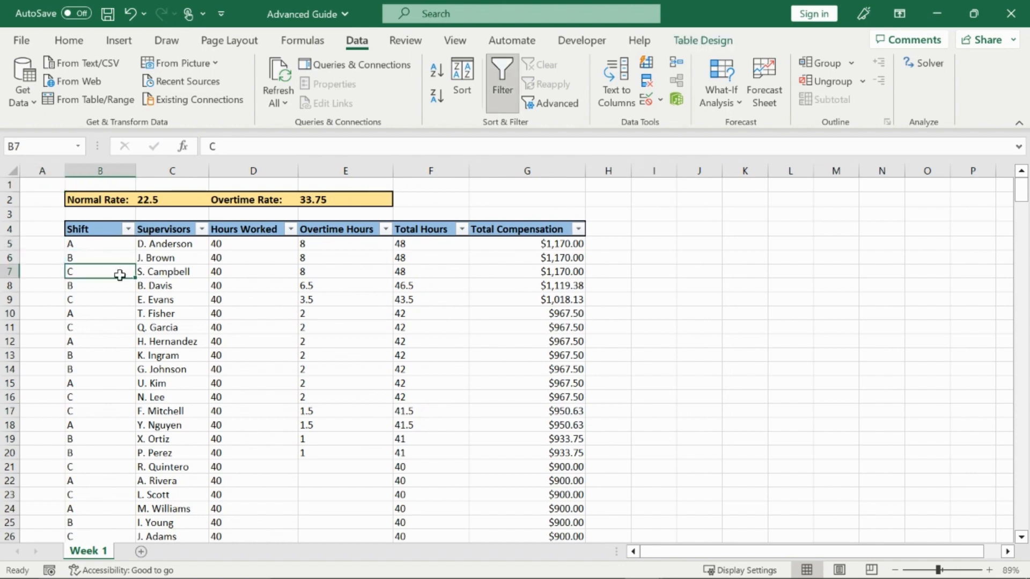
Enter the list values A, B and C in cells I4 to I6
left_click(190, 244)
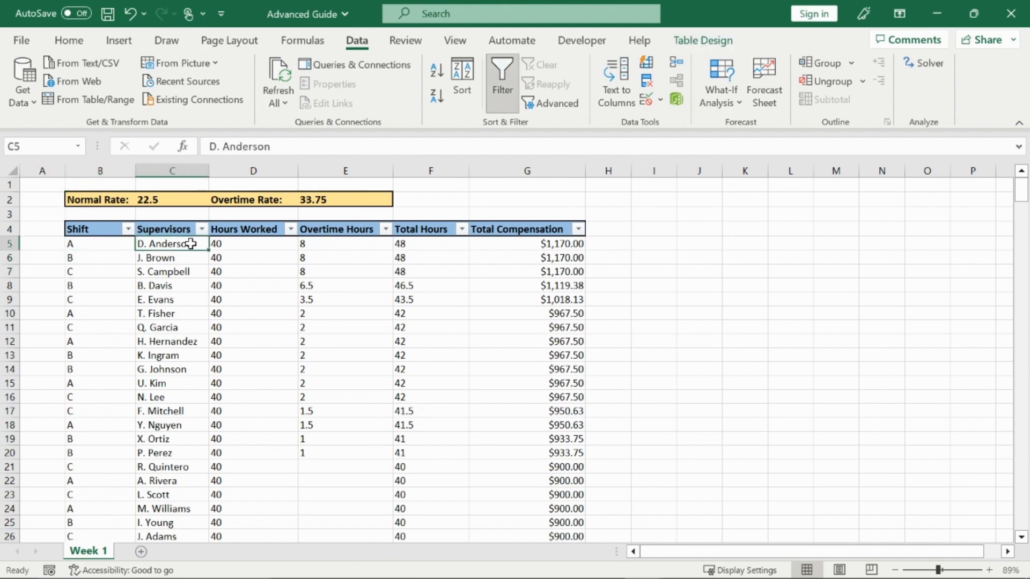
left_click(705, 230)
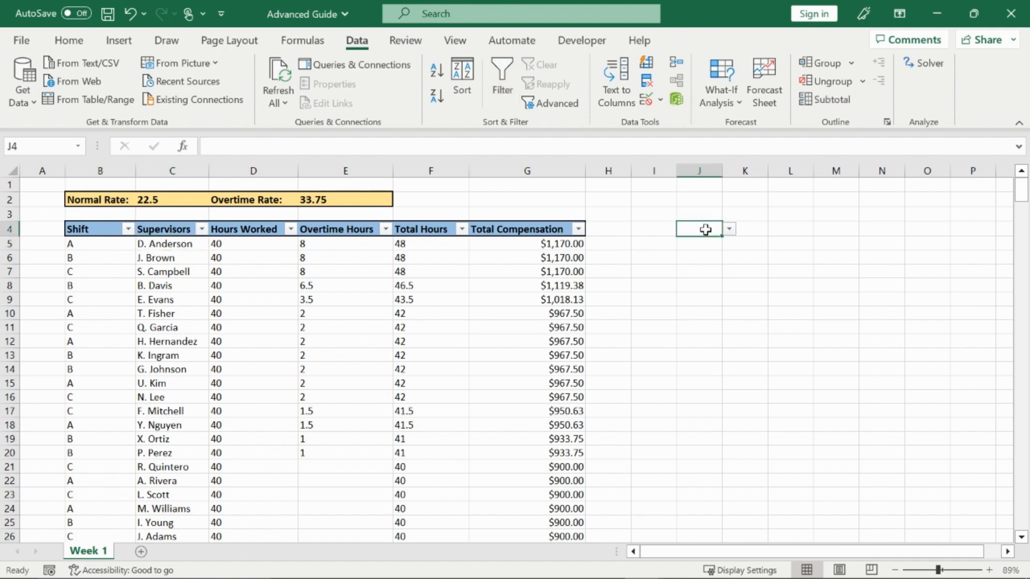
left_click(660, 230)
type("A")
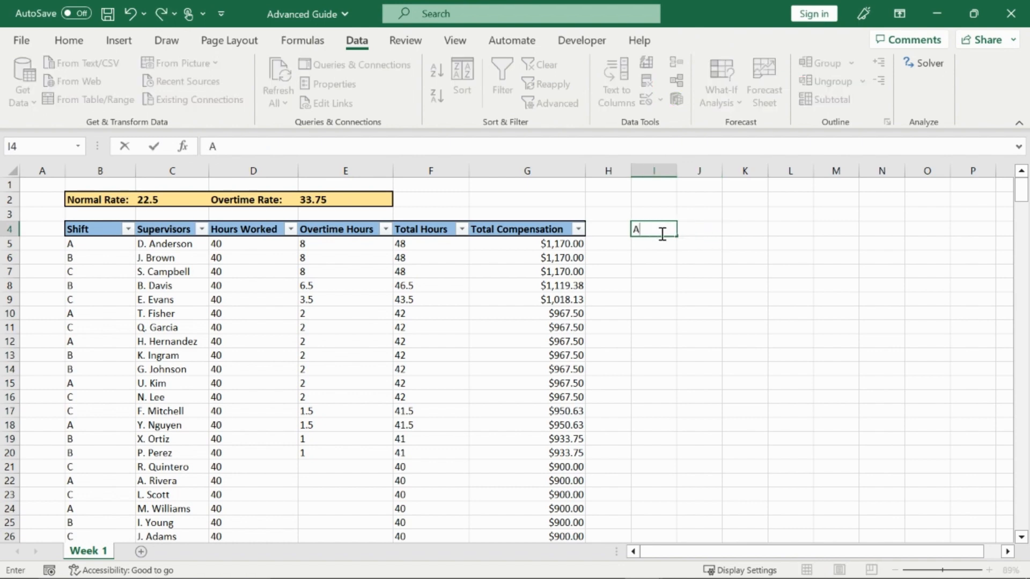
key("Return")
type("B")
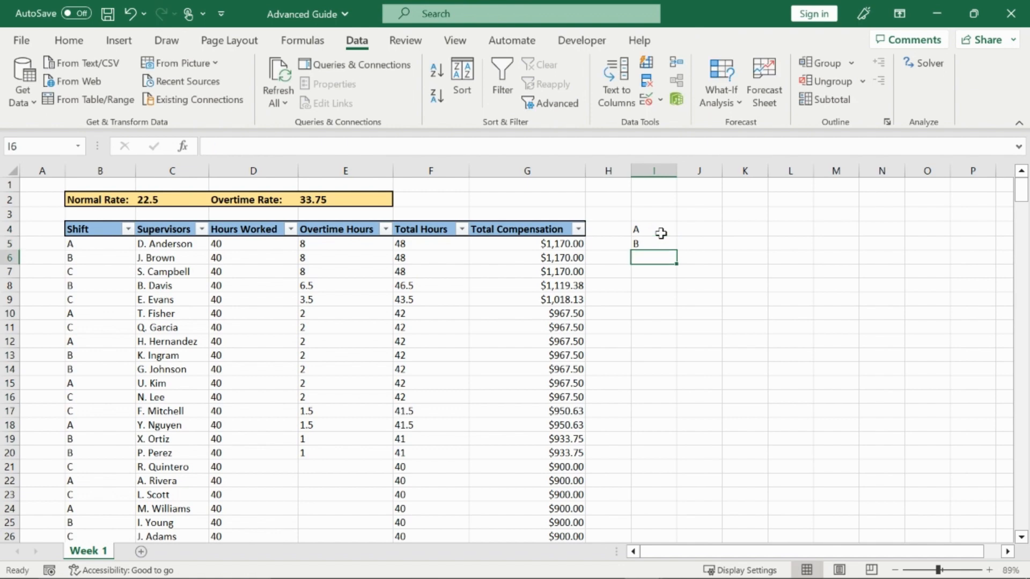
key("Return")
type("C")
left_click(673, 281)
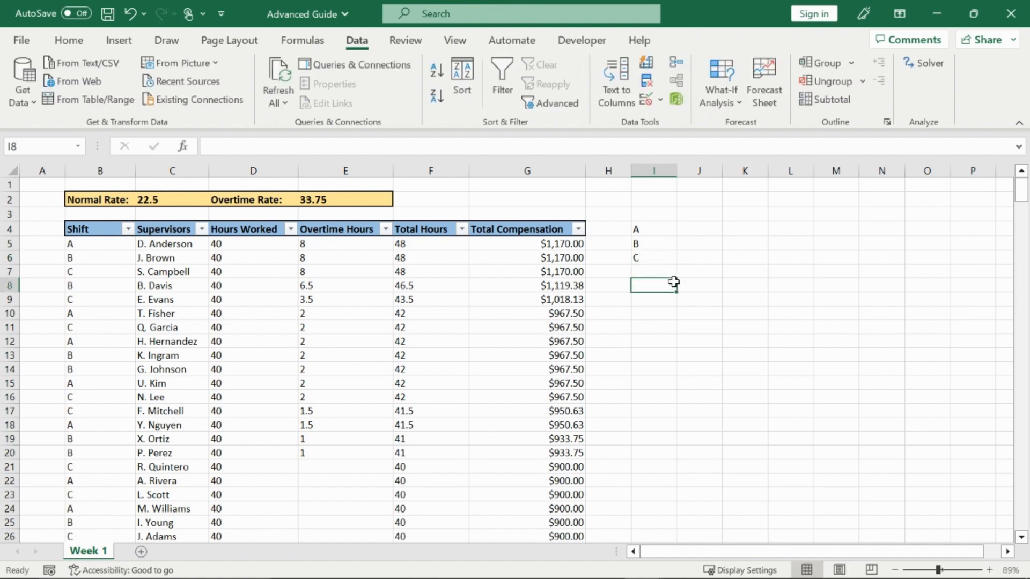
Apply List data validation with source =$I$4:$I$6 to all Shift entries in the table, from B5 down
left_click(119, 243)
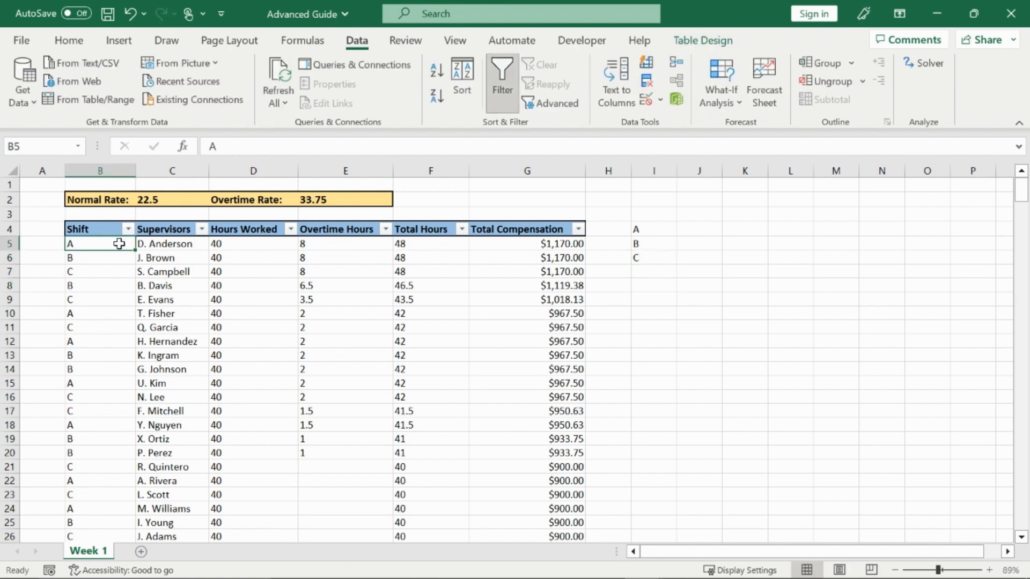
key("ctrl+shift+Down")
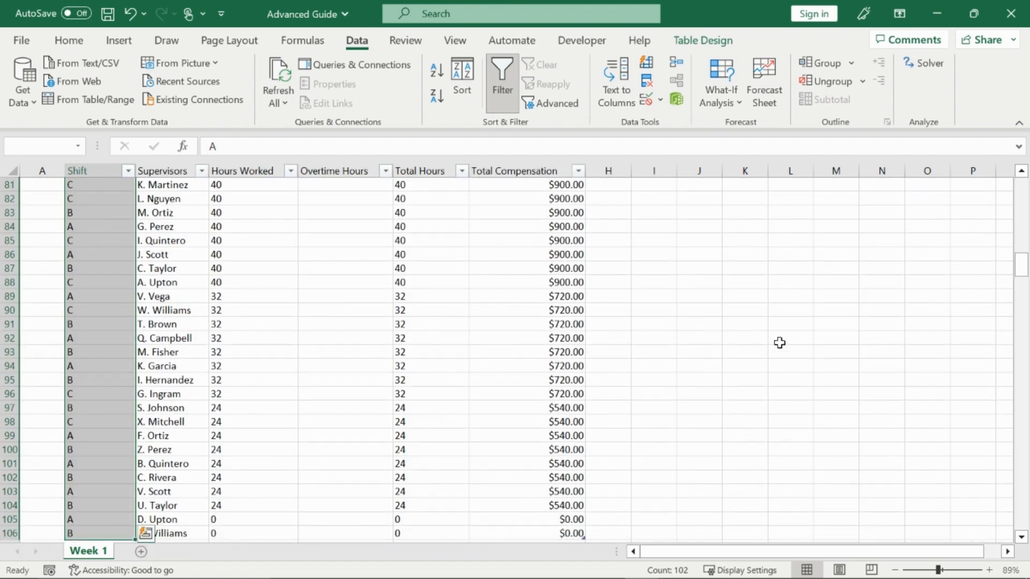
left_click_drag(1020, 266, 1003, 210)
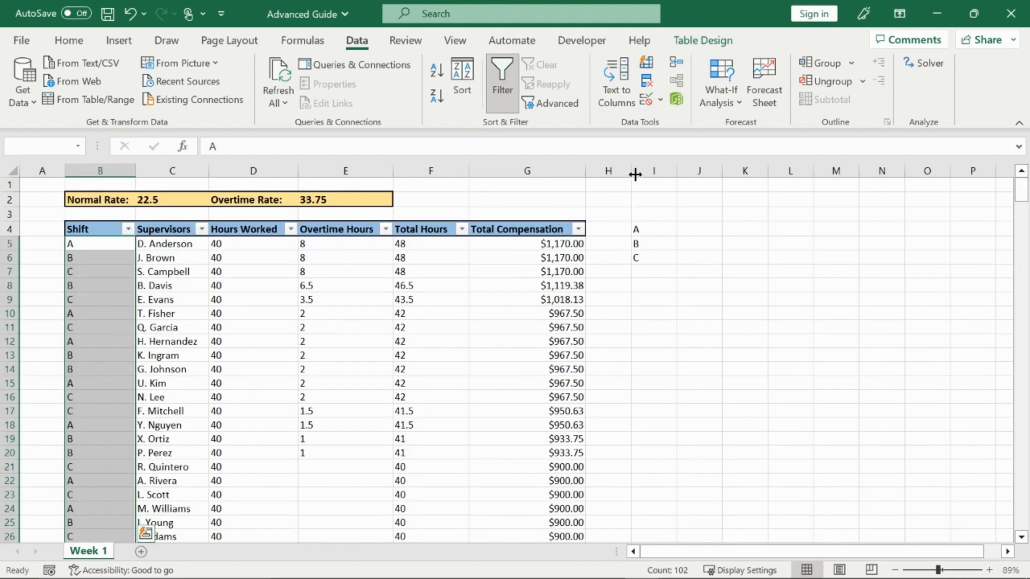
left_click(647, 104)
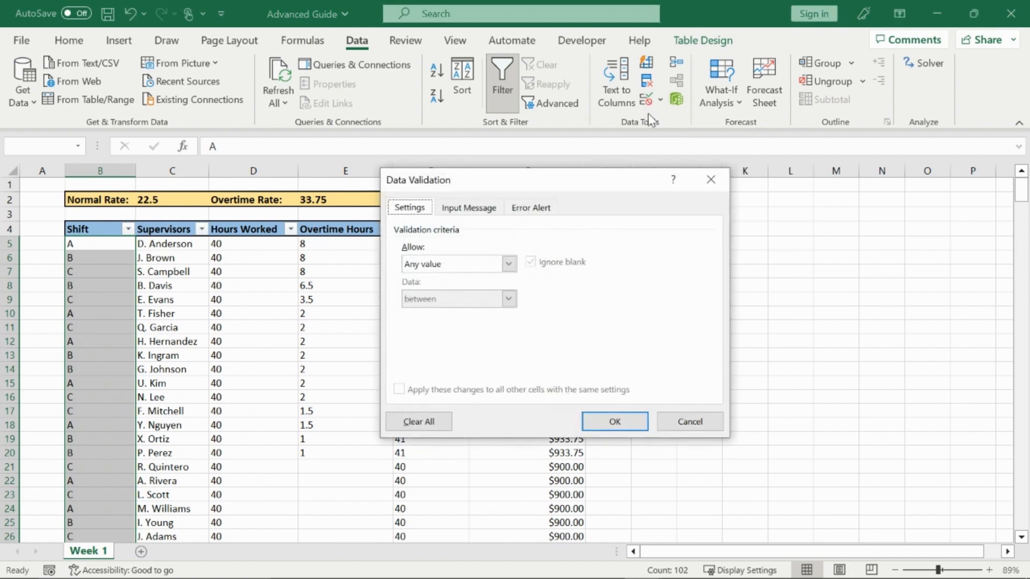
left_click_drag(632, 179, 510, 182)
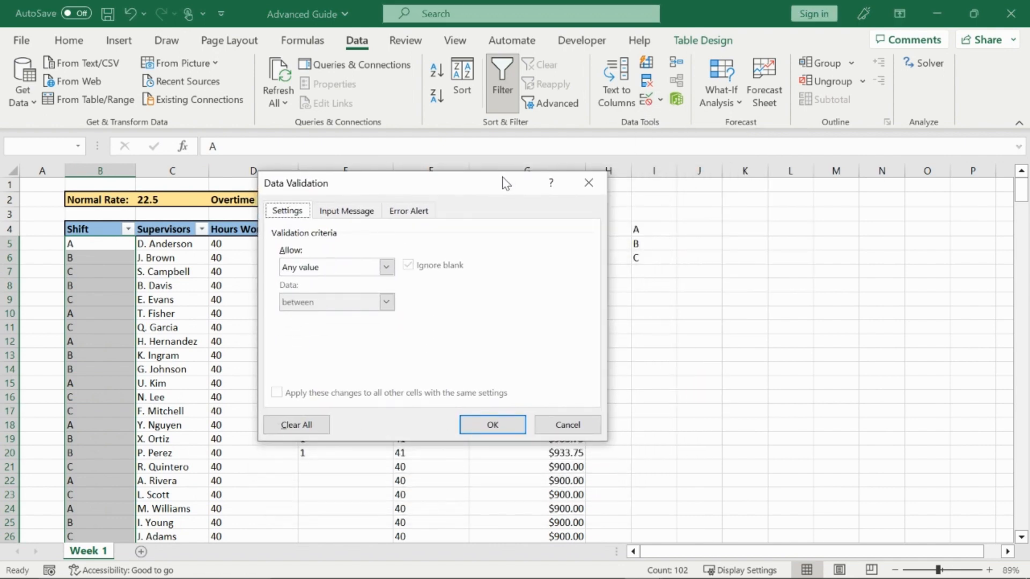
left_click(387, 267)
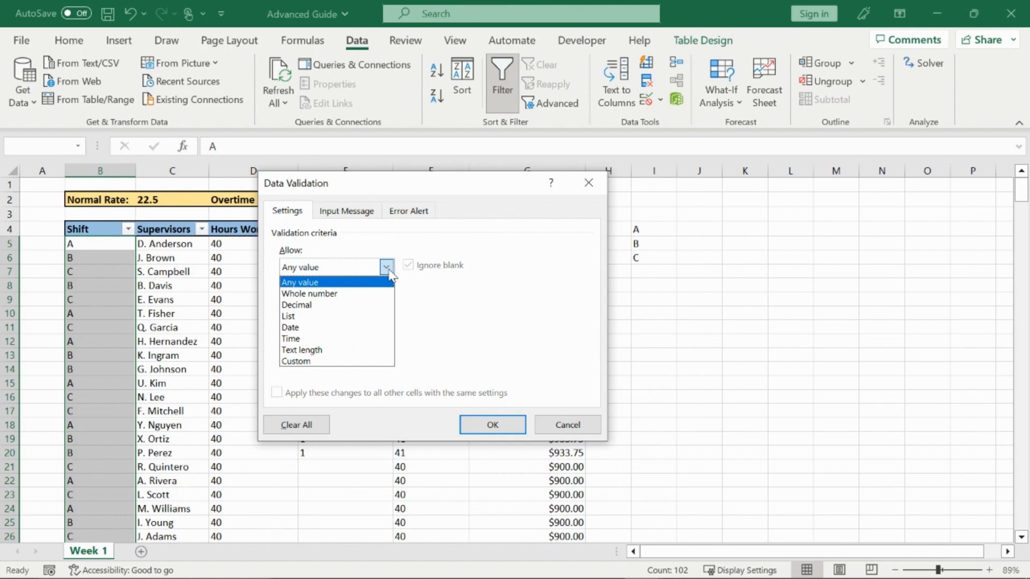
left_click(352, 322)
left_click(359, 337)
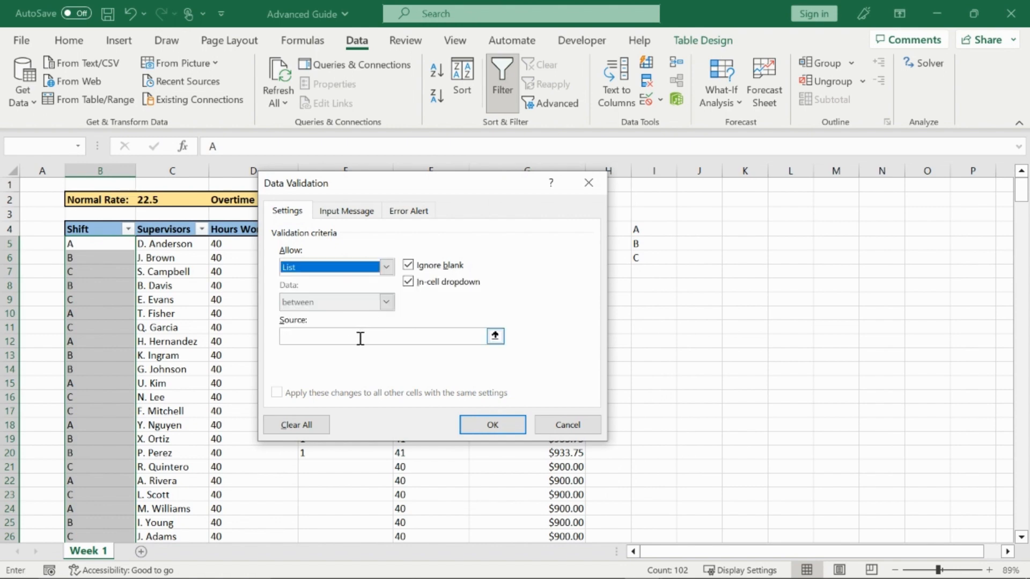
left_click_drag(653, 230, 655, 257)
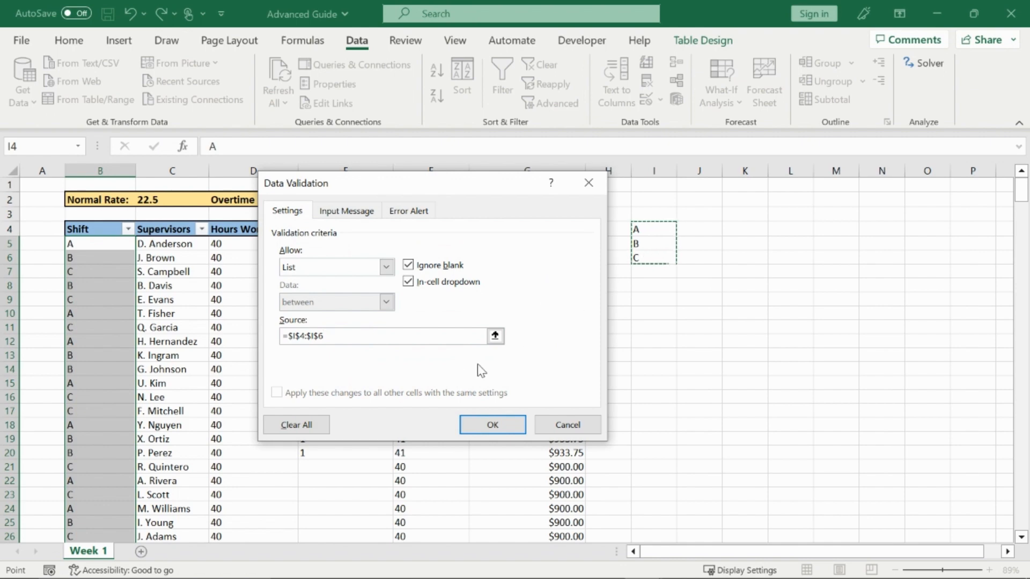
left_click(509, 420)
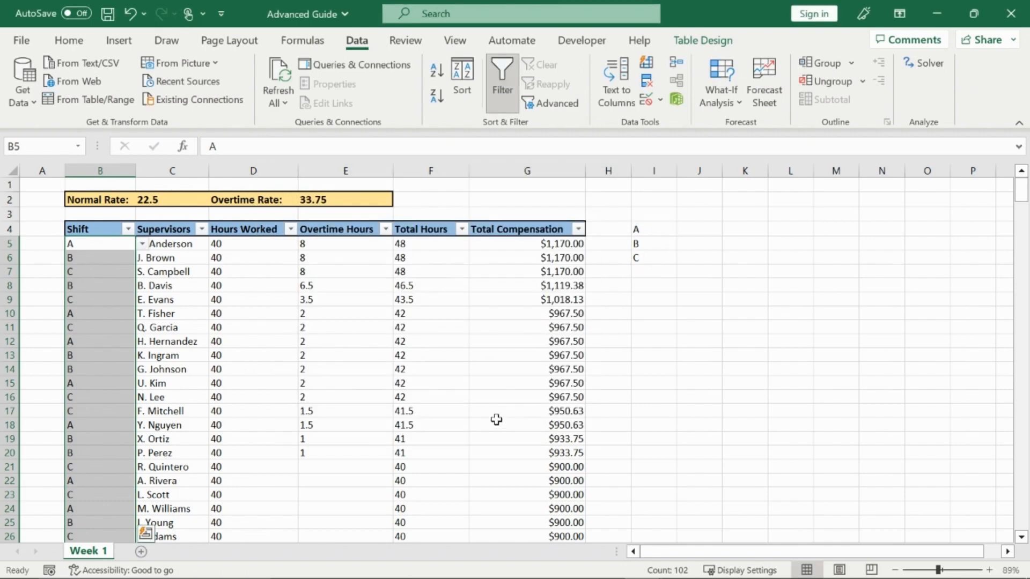
Test the validation dropdown in cell B7 by choosing B and C, and undo the choices
left_click(103, 247)
left_click(104, 258)
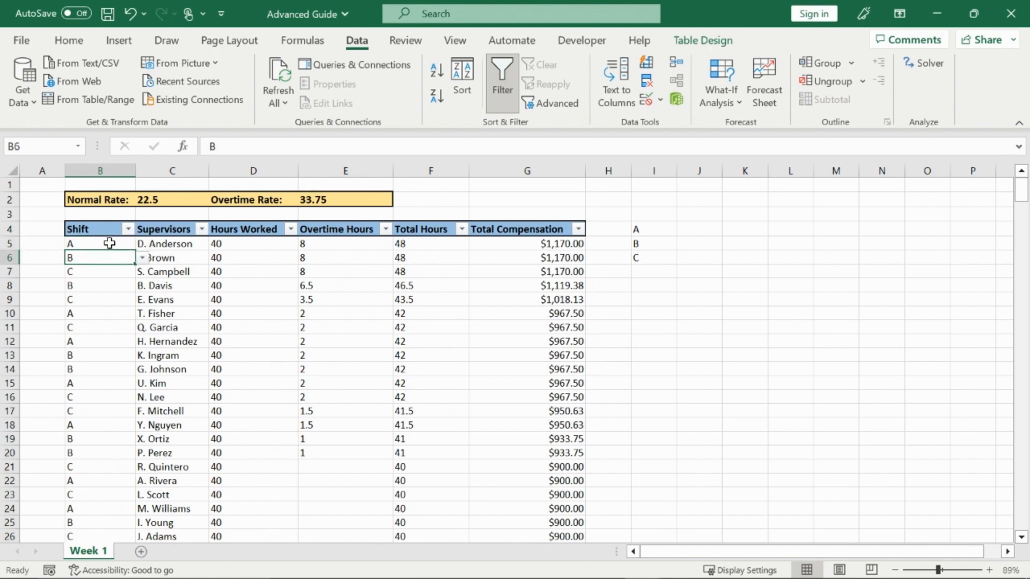
left_click(109, 243)
left_click(112, 258)
left_click(114, 271)
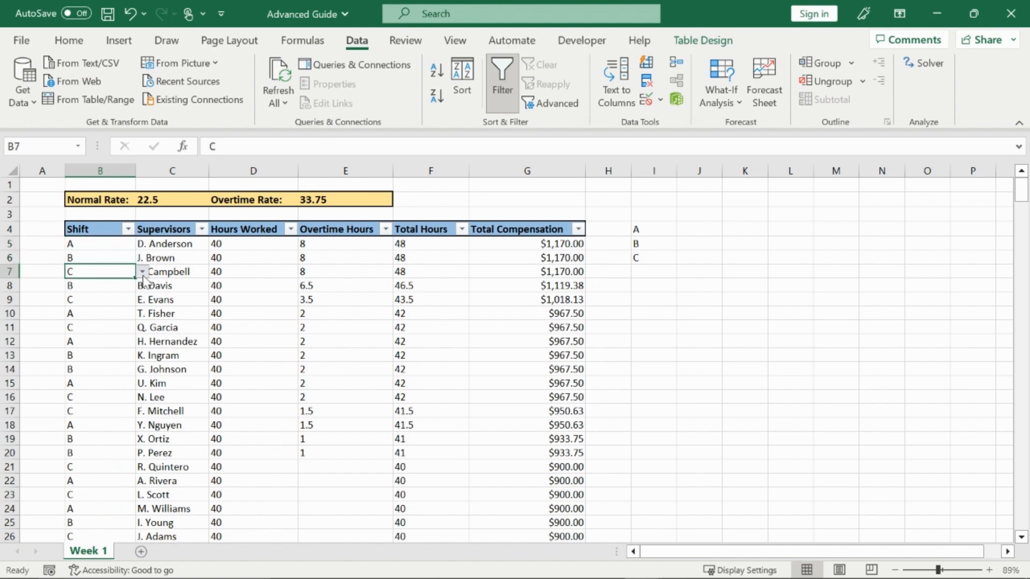
left_click(142, 272)
left_click(124, 290)
left_click(143, 271)
left_click(126, 294)
left_click(143, 272)
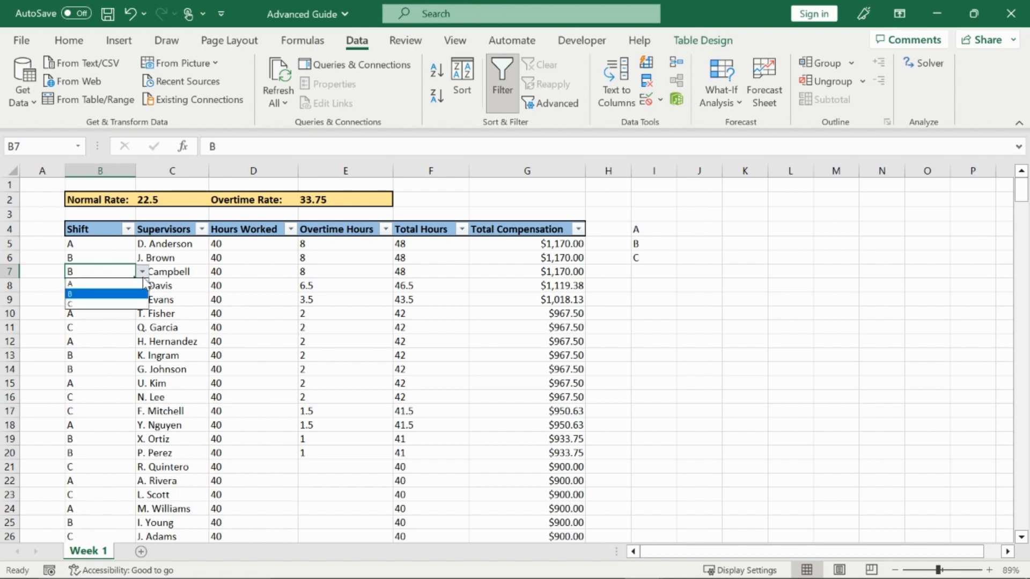
left_click(130, 304)
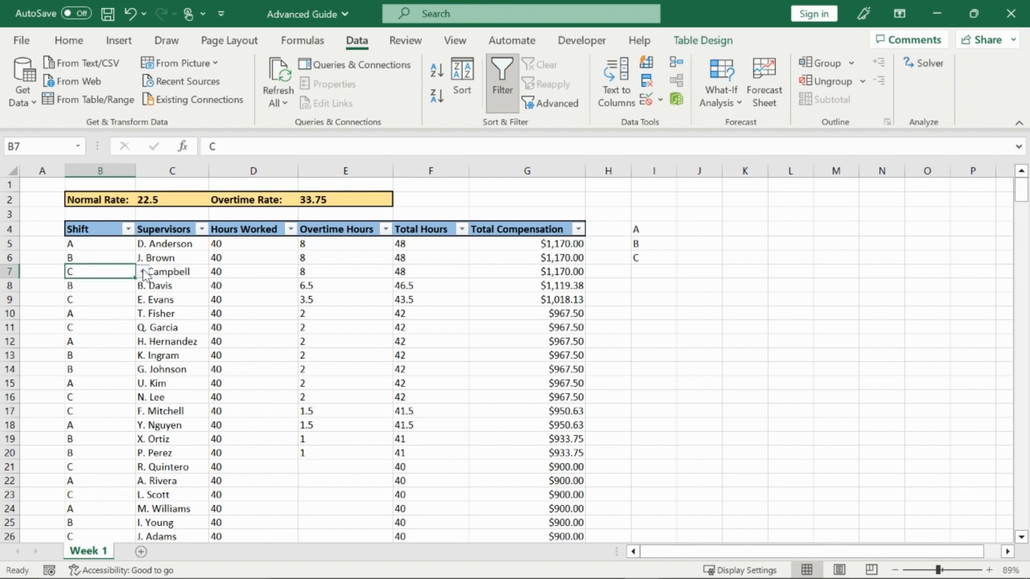
key("ctrl+z")
key("ctrl+z")
Review the Data Validation settings of cell B5 and close the dialog without changes
left_click(127, 246)
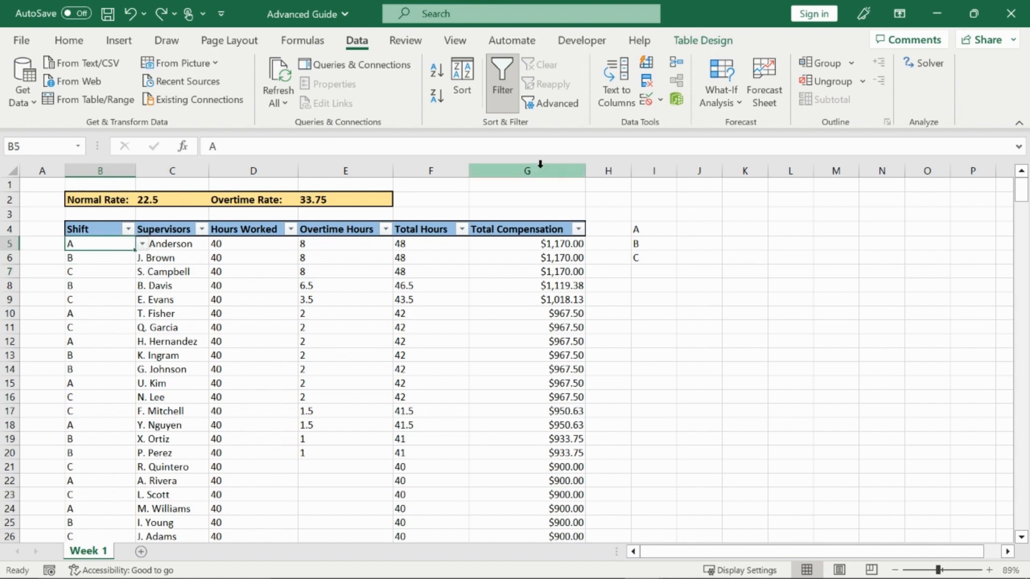
left_click(660, 100)
left_click(668, 121)
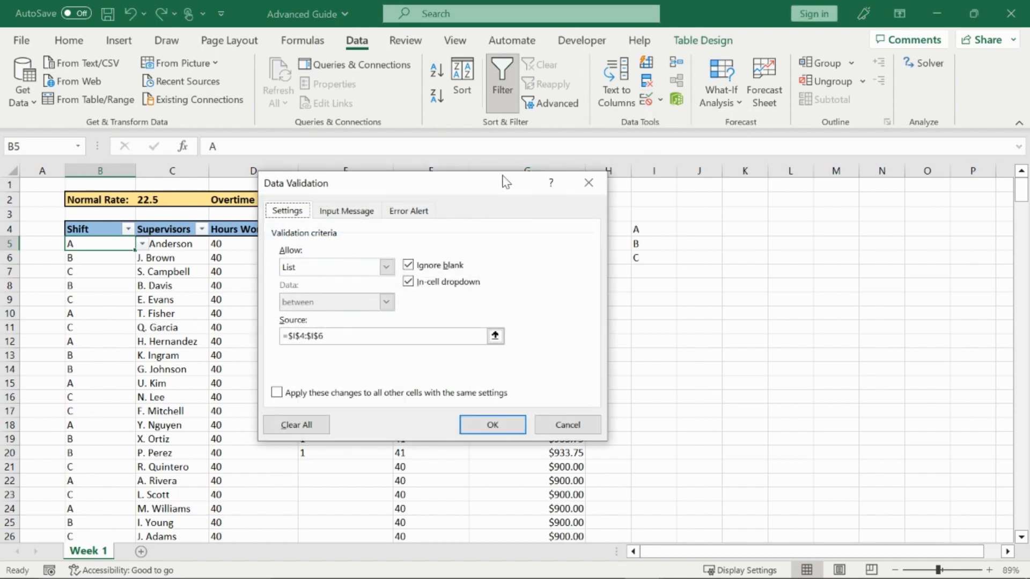
left_click_drag(504, 182, 713, 181)
left_click(801, 150)
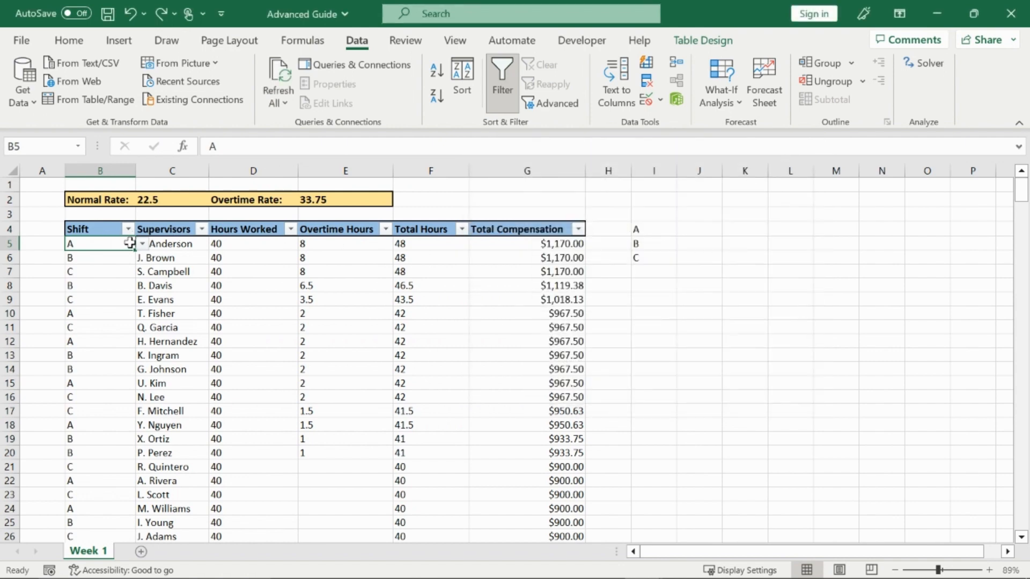
Try to enter D in cell B5 as a validation test, and restore the cell's value to A
type("D")
key("Return")
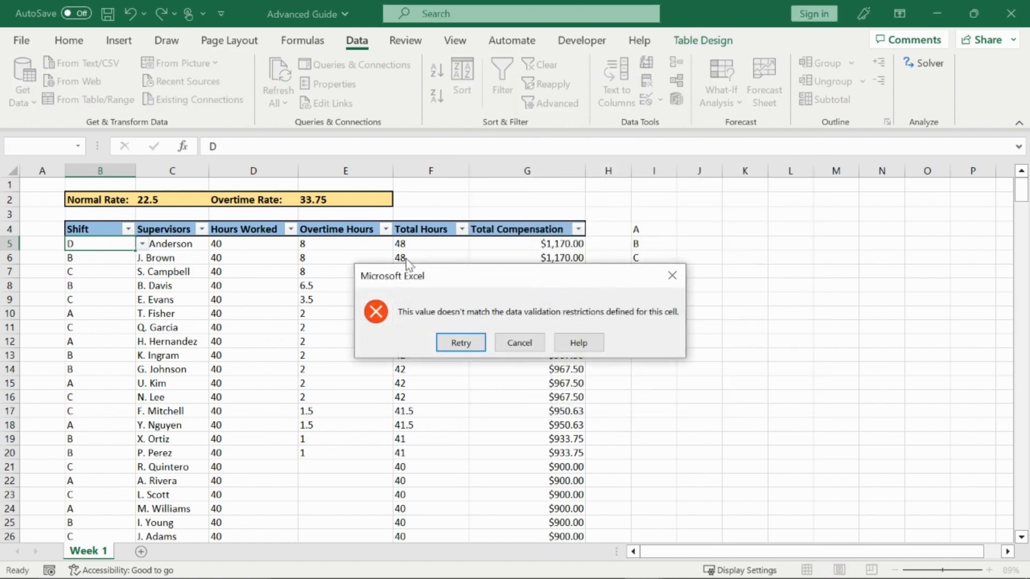
left_click(470, 342)
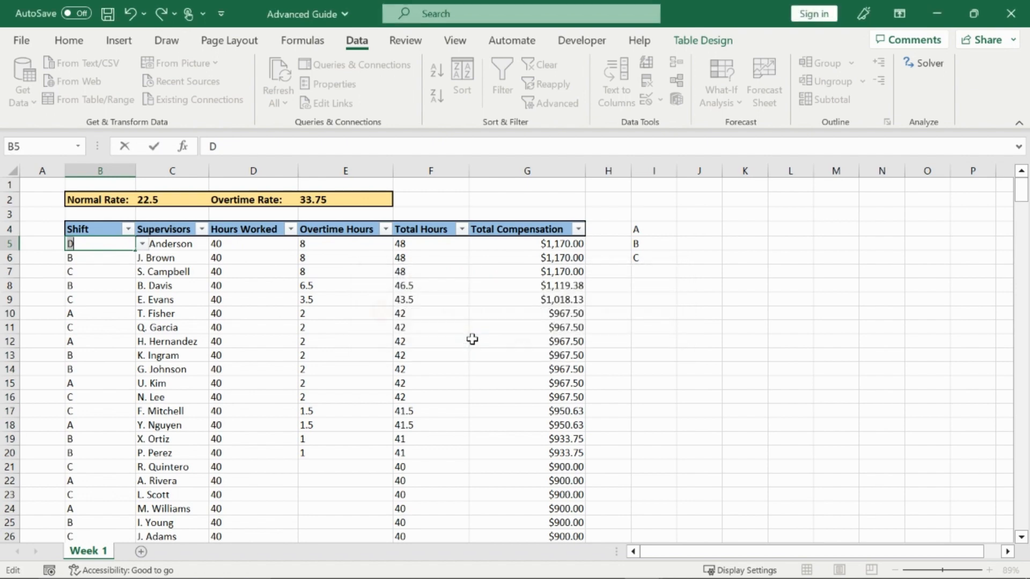
key("BackSpace")
left_click(699, 284)
left_click(100, 244)
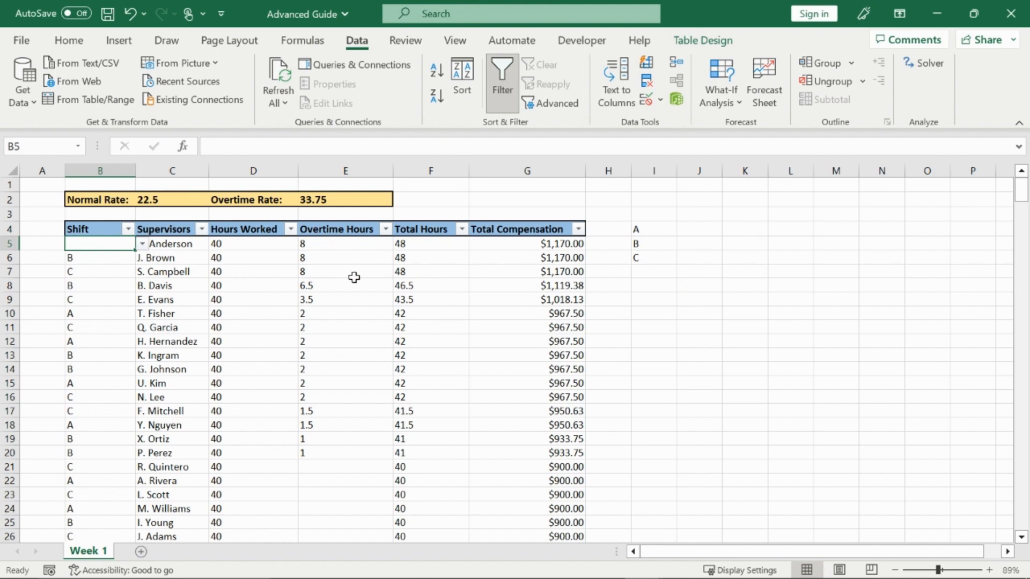
type("A")
left_click(833, 282)
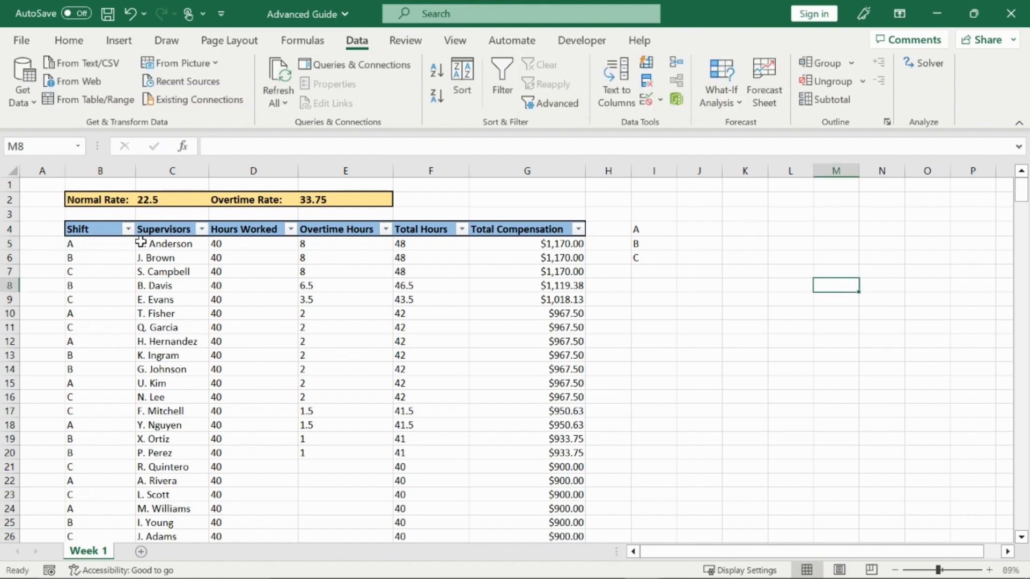
Open the error alert settings for cell B5, try the Information style and return it to Stop
left_click(110, 243)
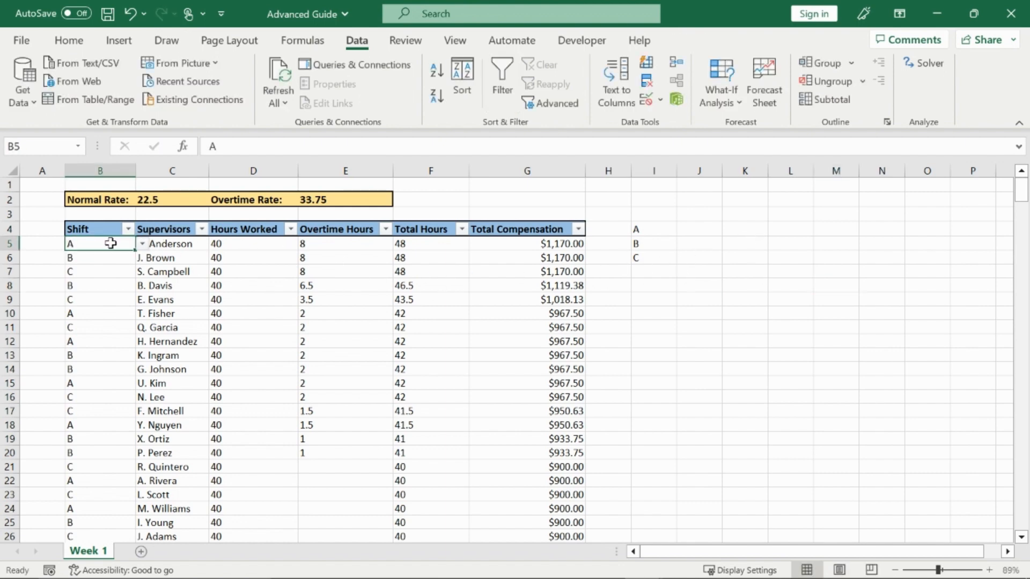
left_click(647, 100)
left_click(620, 180)
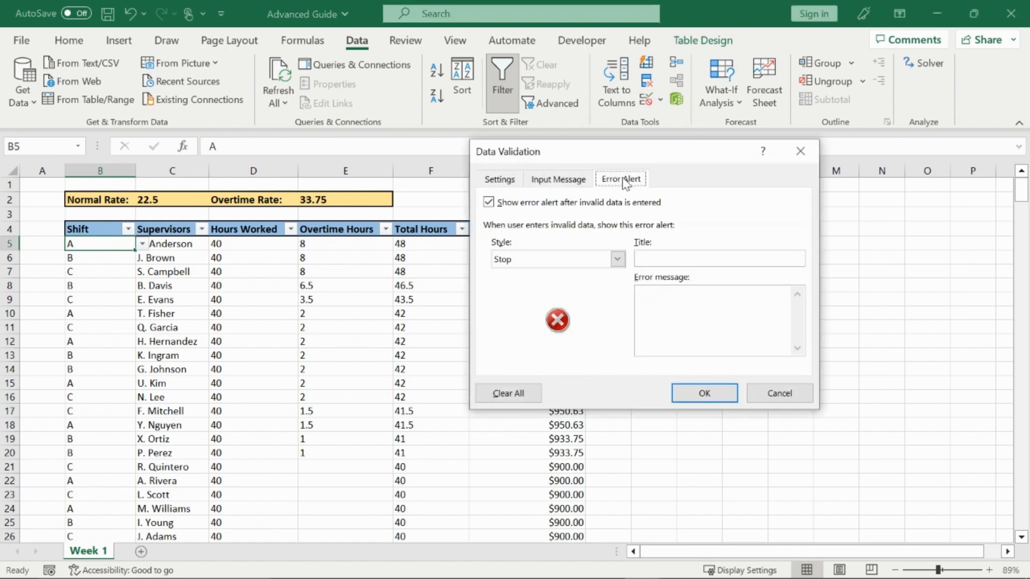
left_click(618, 260)
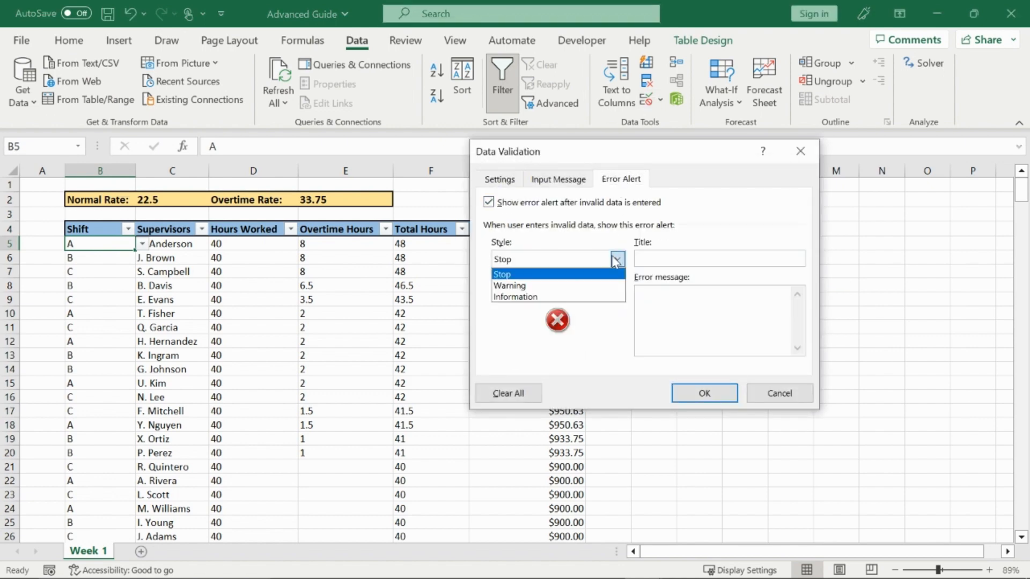
left_click(571, 298)
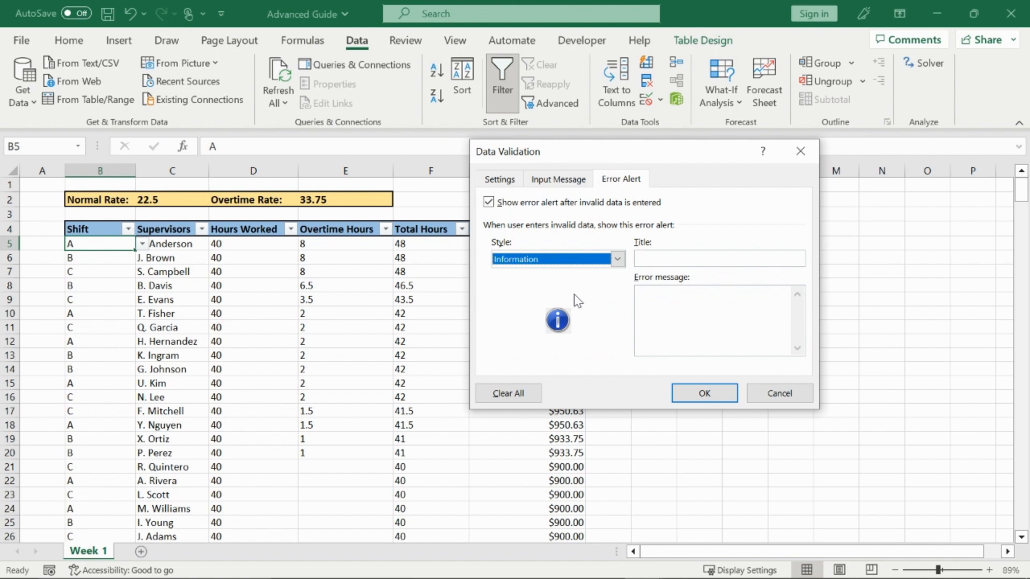
left_click(618, 260)
left_click(608, 274)
Set the error alert's title to "Shifts" and its message to "Please insert A, B or C", and apply it
left_click(681, 259)
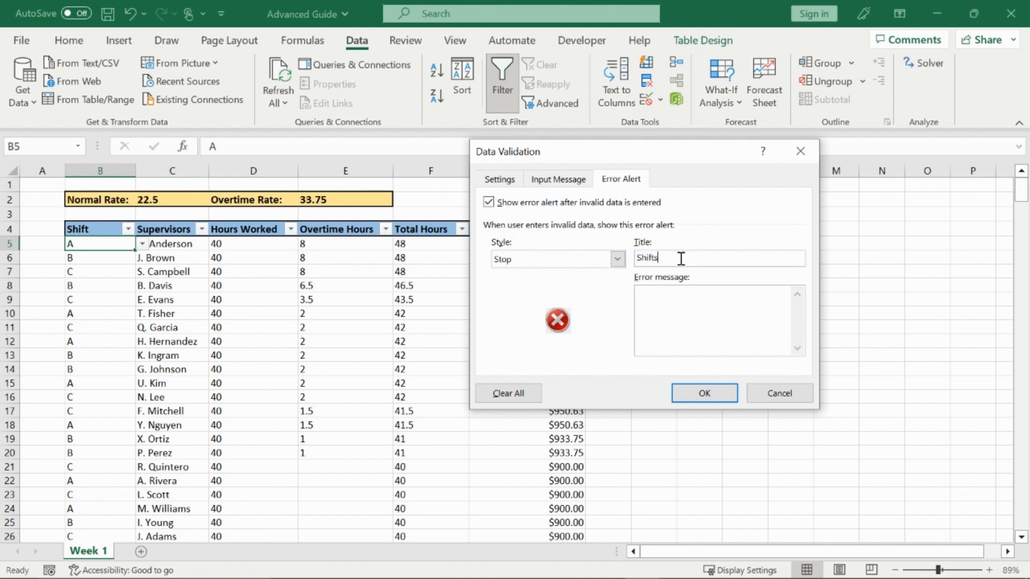
left_click(719, 301)
left_click(716, 394)
left_click(693, 293)
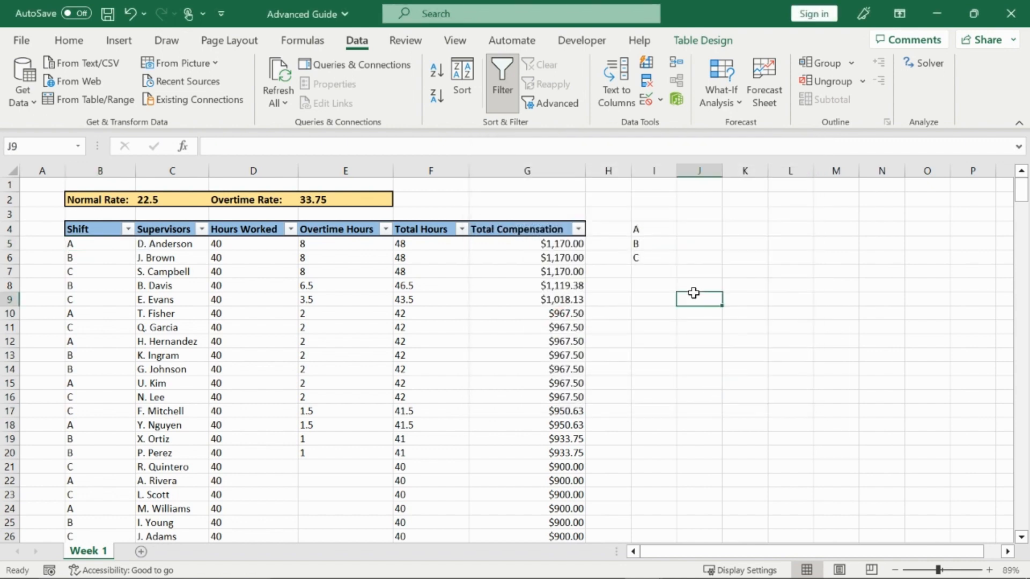
Test the custom error alert by entering D in cell B5, and dismiss the alert
left_click(109, 243)
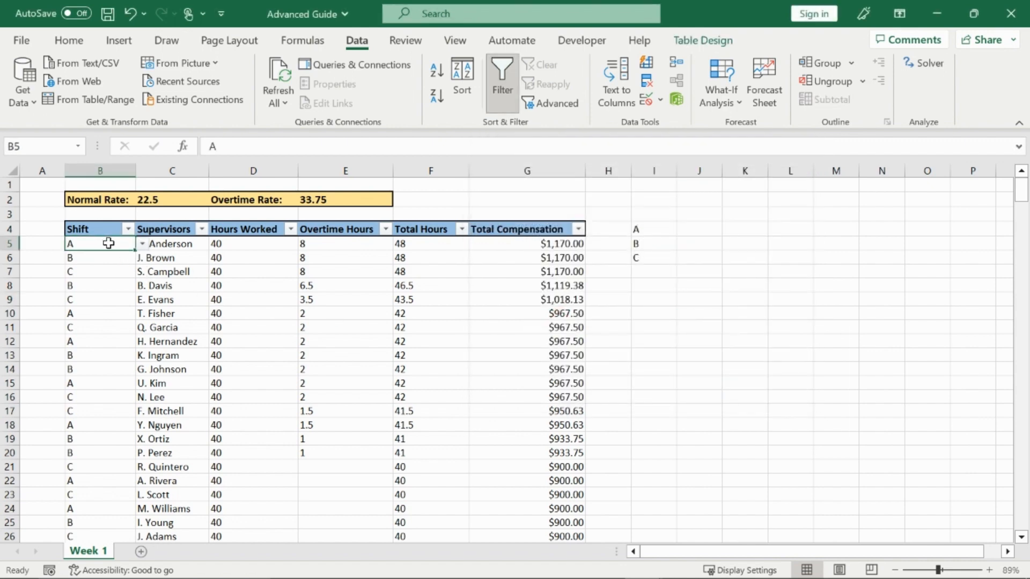
type("D")
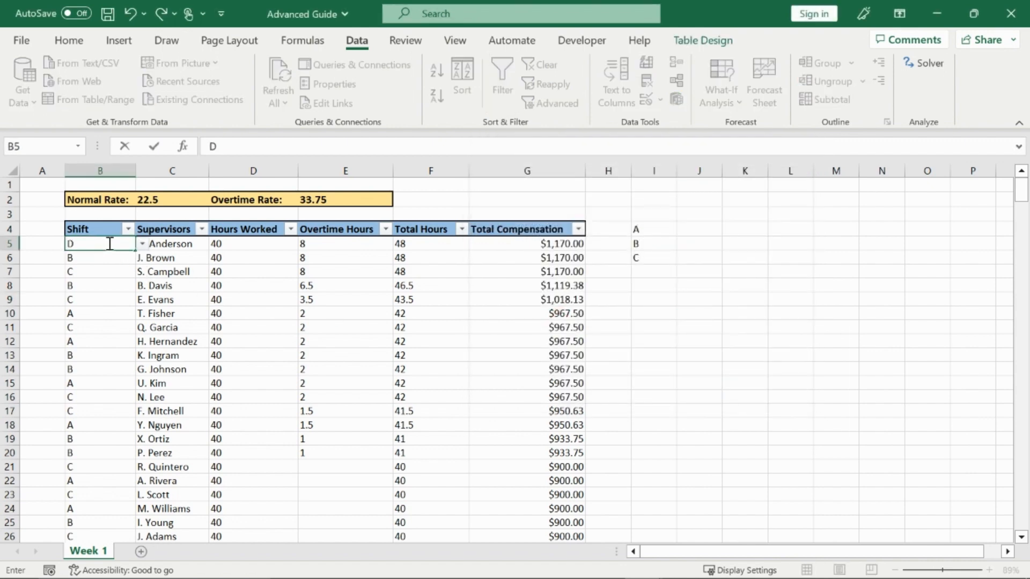
key("Return")
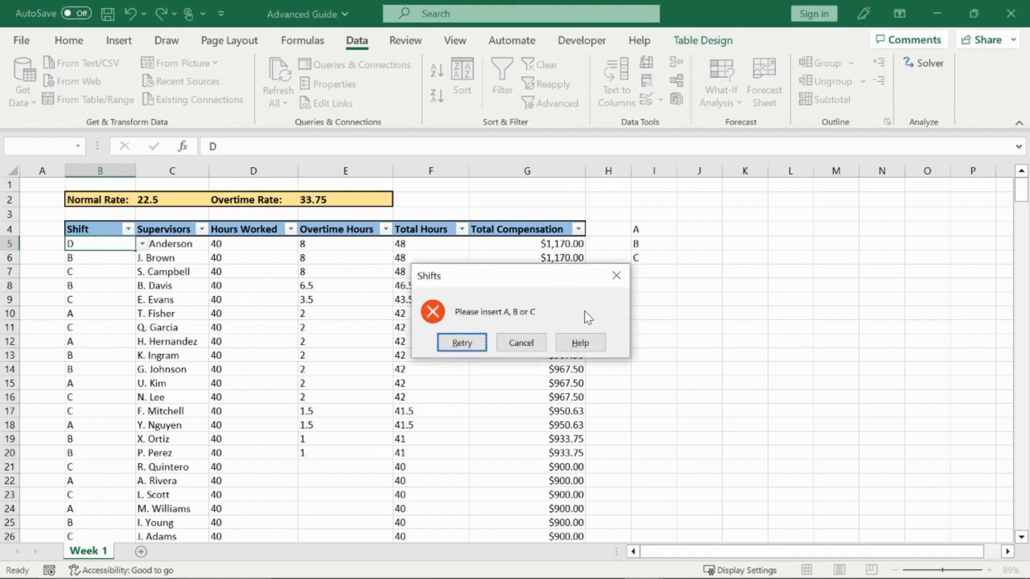
left_click(616, 275)
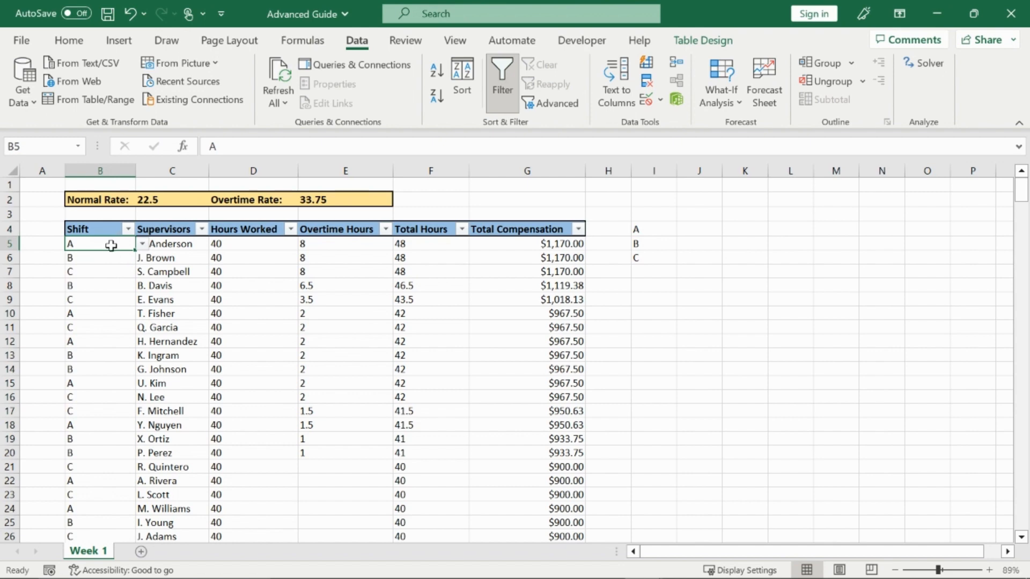
Add an input message to cell B5 titled "Shifts" with the lines "A: Day Shift", "B: Afternoon Shift" and "C: Midnights"
left_click(645, 99)
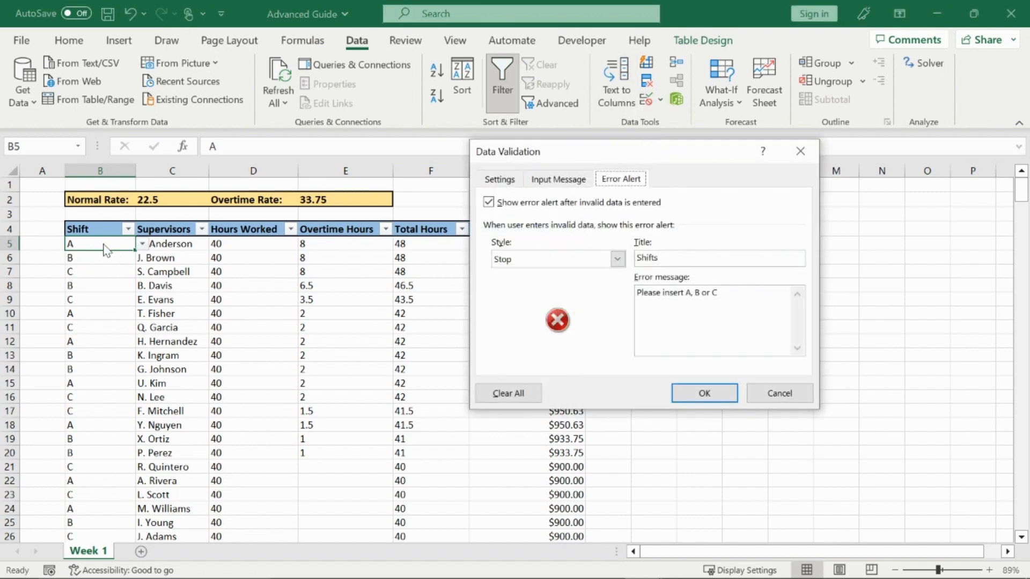
left_click(569, 182)
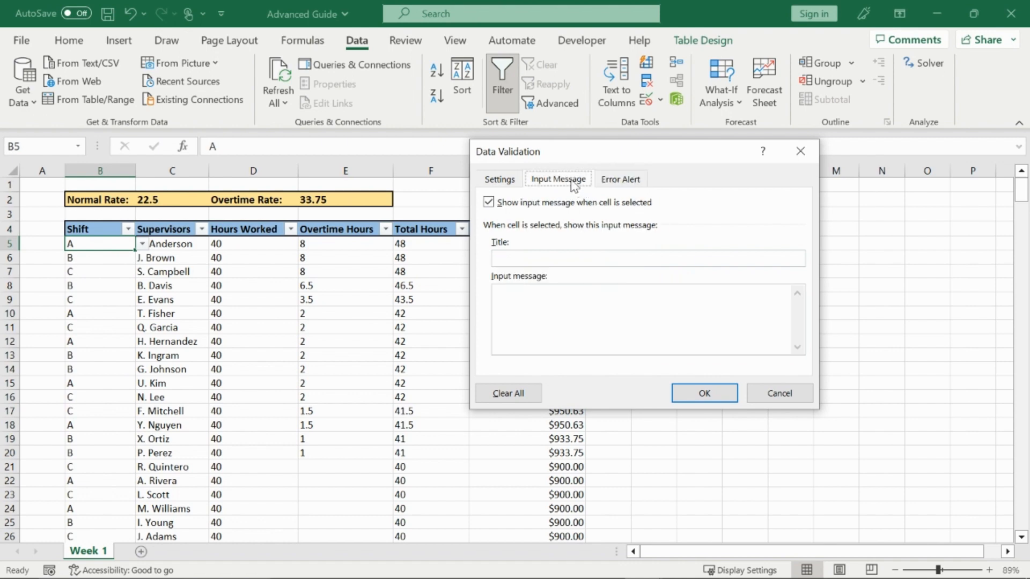
left_click(551, 261)
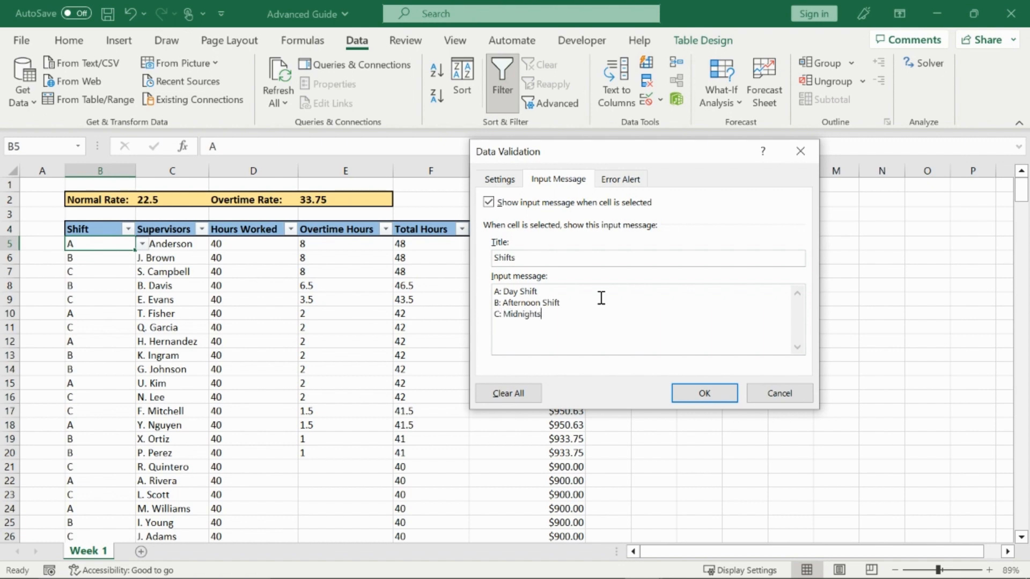
left_click(703, 393)
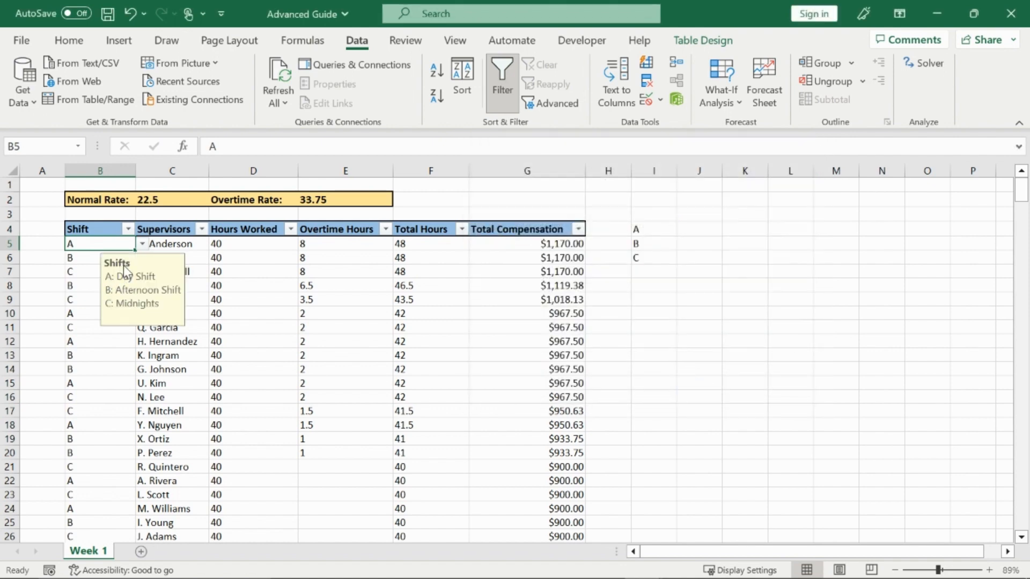
Check the input message by selecting neighbouring cells, cell B5 again and the shift cells below it
left_click(196, 247)
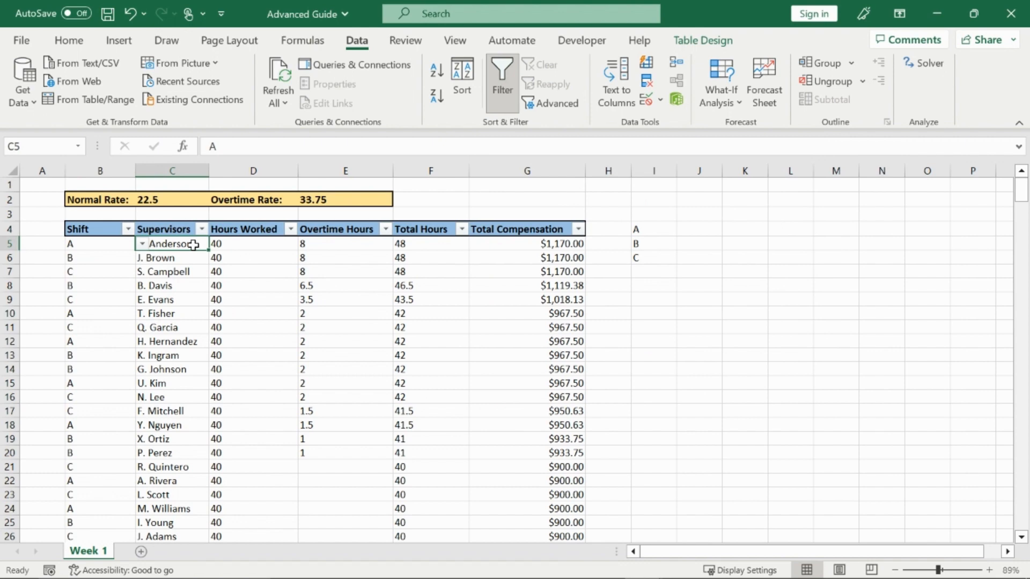
left_click(253, 244)
left_click(105, 243)
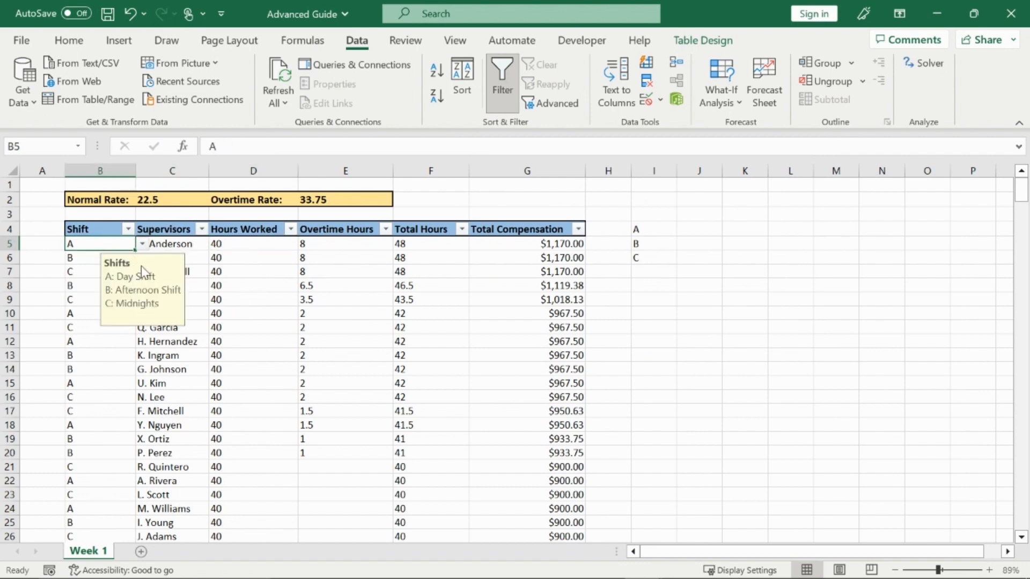
left_click(96, 259)
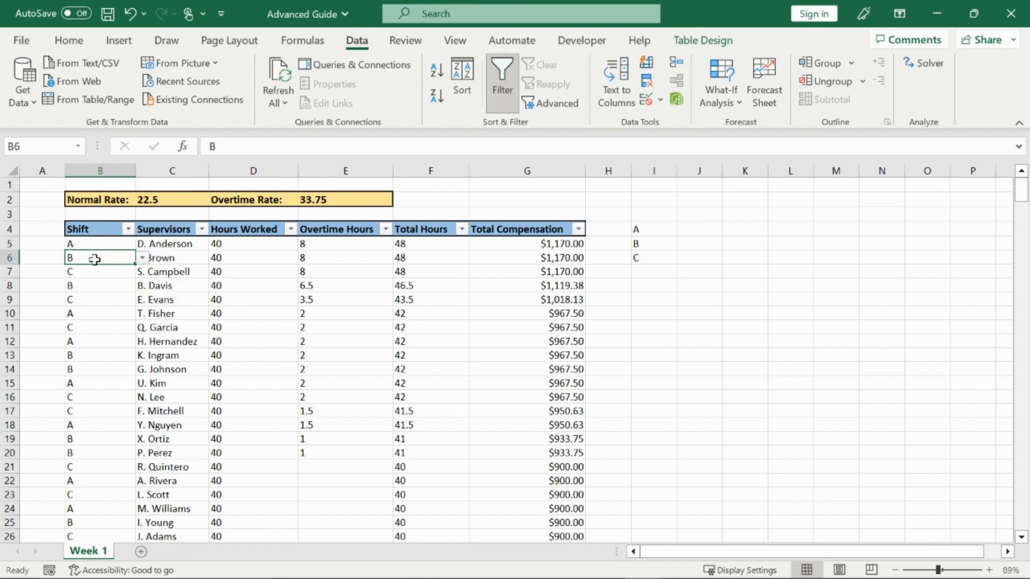
left_click(103, 276)
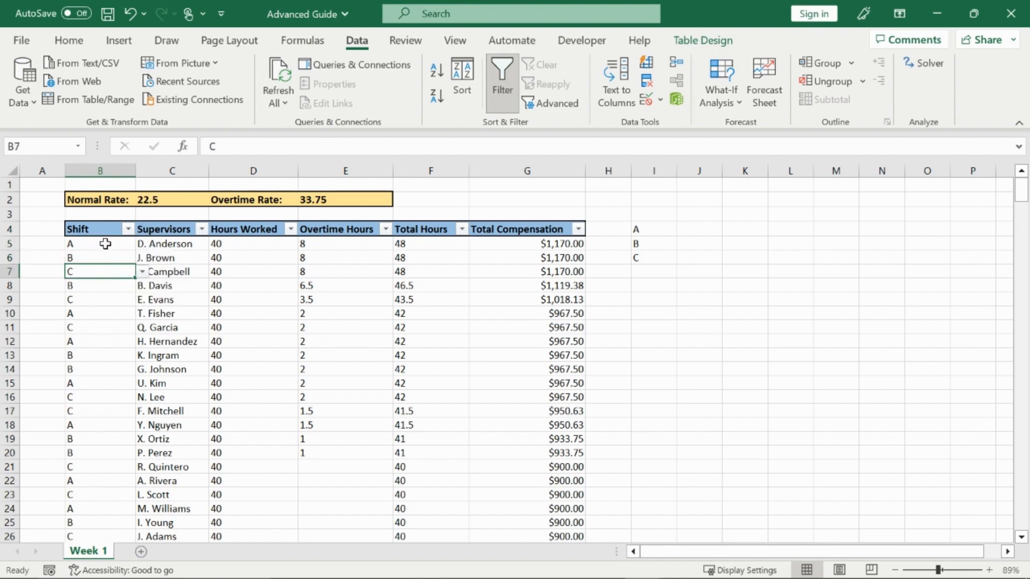
left_click_drag(105, 244, 102, 438)
left_click(646, 99)
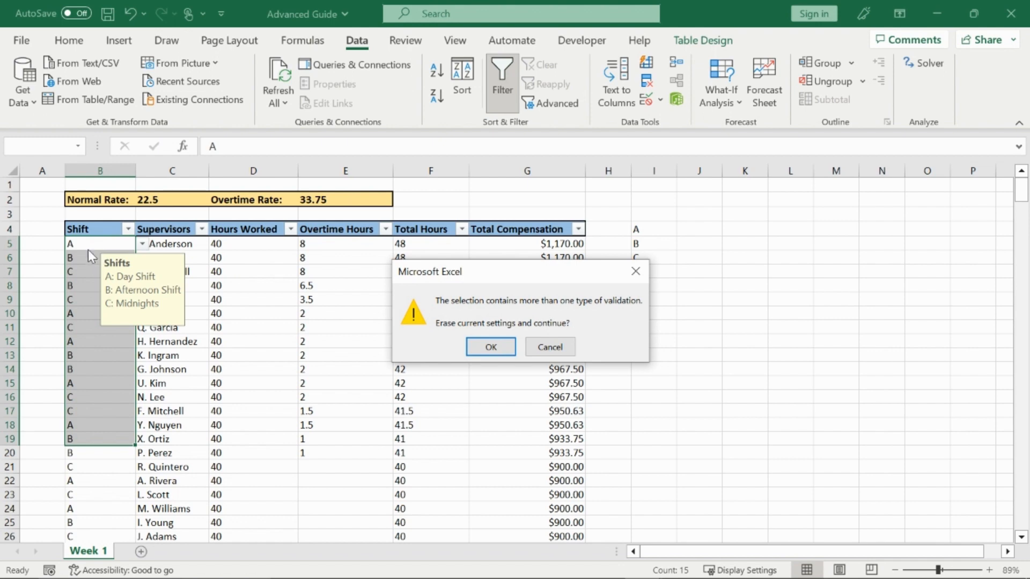
left_click(490, 346)
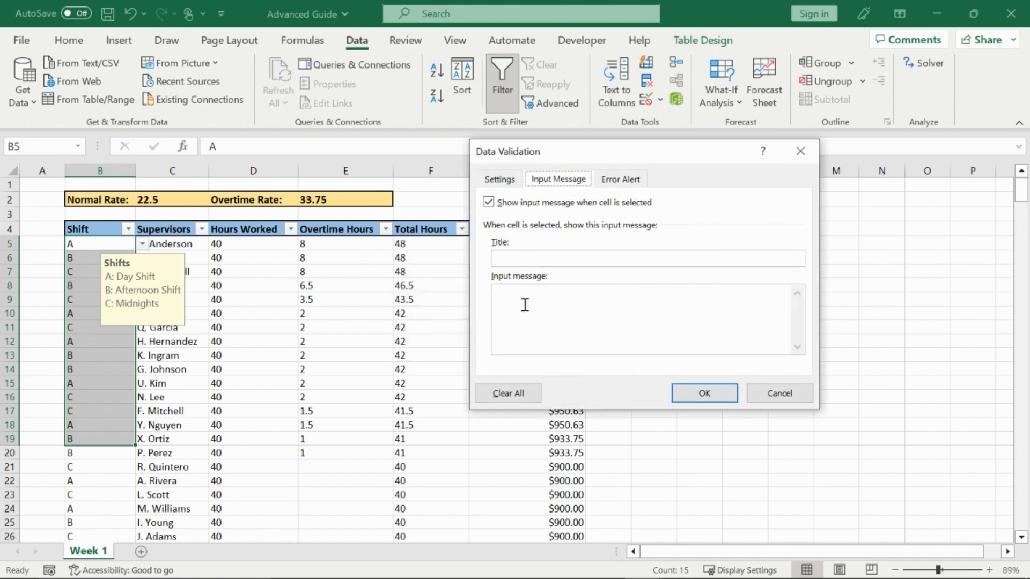
left_click(800, 151)
left_click(744, 285)
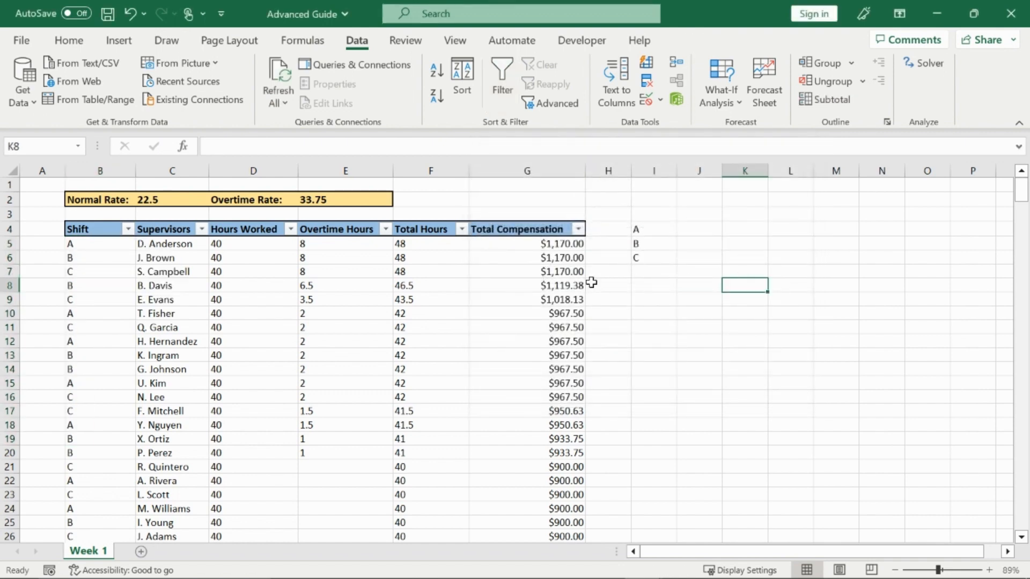
Review the validation criteria, input message and error alert set for cell B5, and close the settings
left_click(104, 246)
left_click(646, 99)
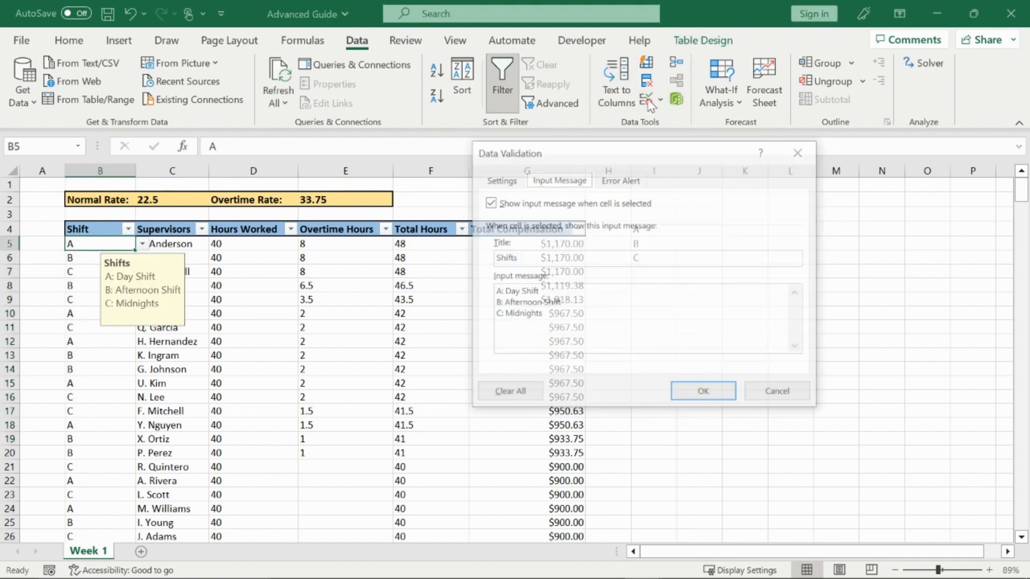
left_click(491, 182)
left_click(552, 179)
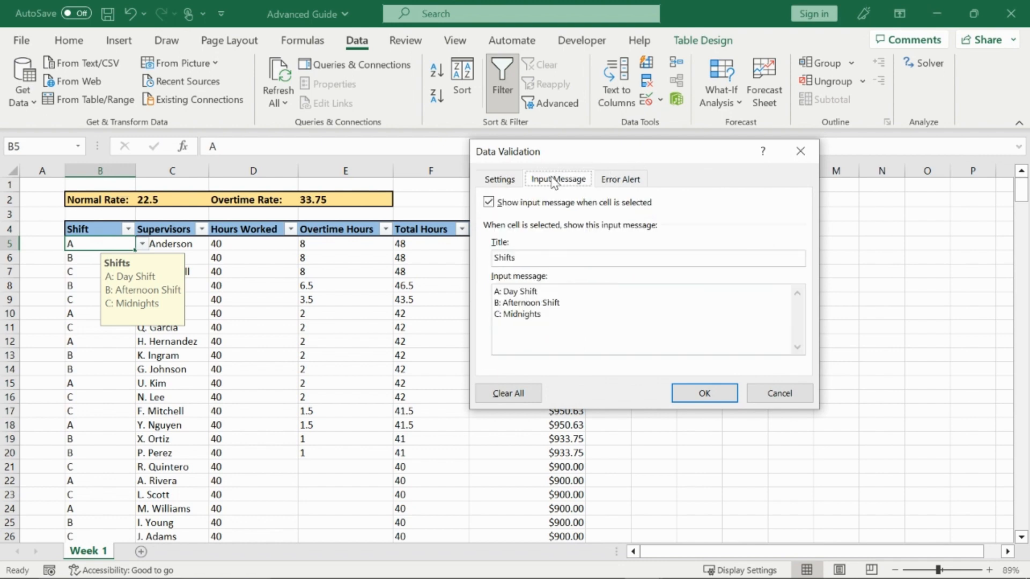
left_click(621, 180)
left_click(508, 180)
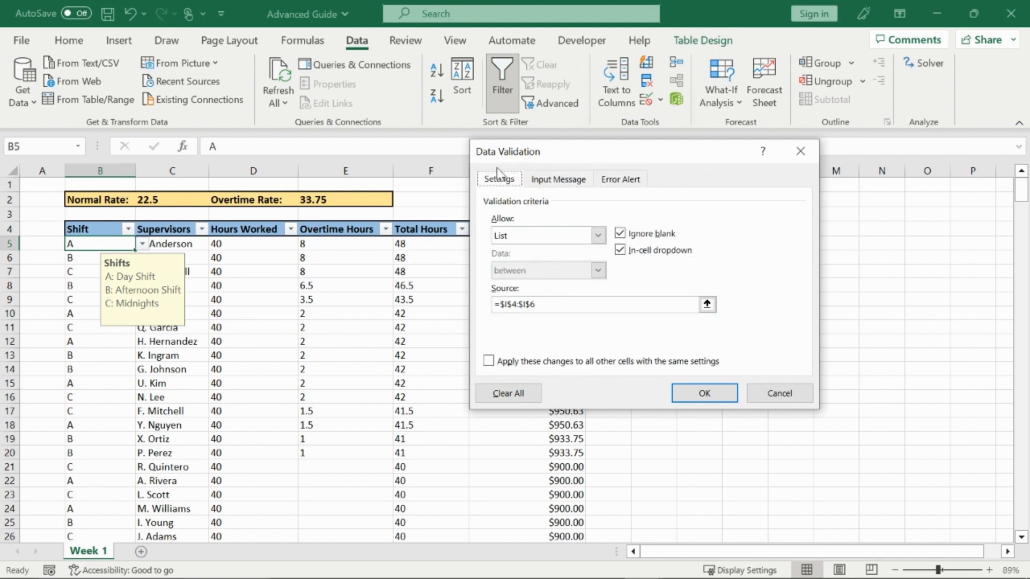
left_click(705, 393)
left_click(738, 341)
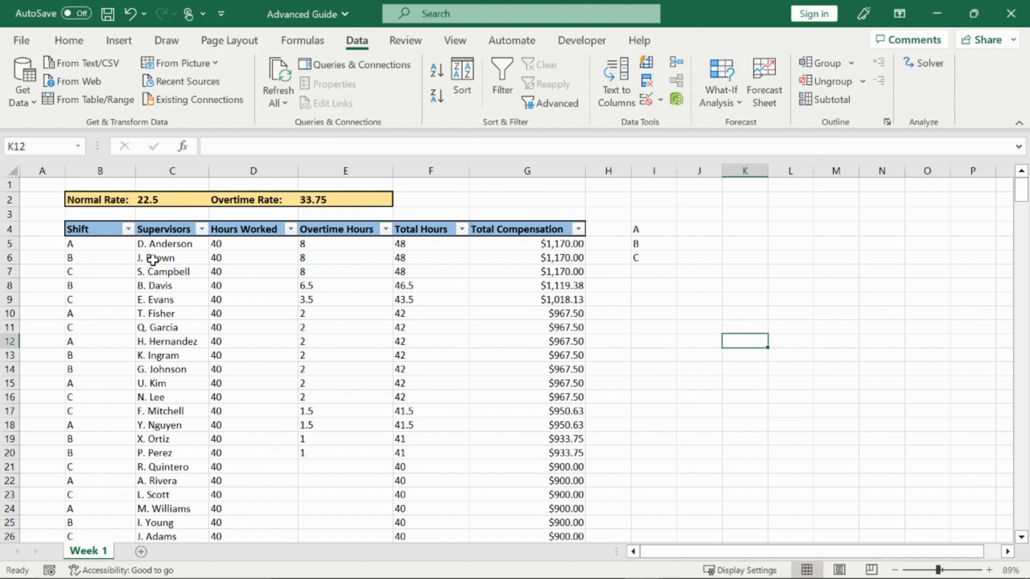
Choose shift A from the validation list in cell B5 and deselect the cell
left_click(122, 246)
left_click(142, 244)
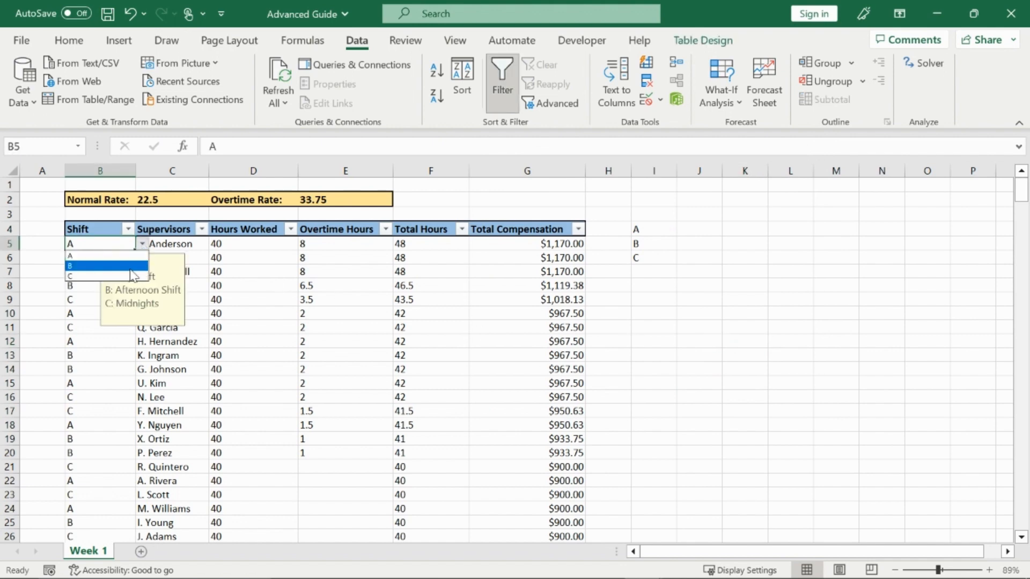
left_click(137, 256)
left_click(731, 269)
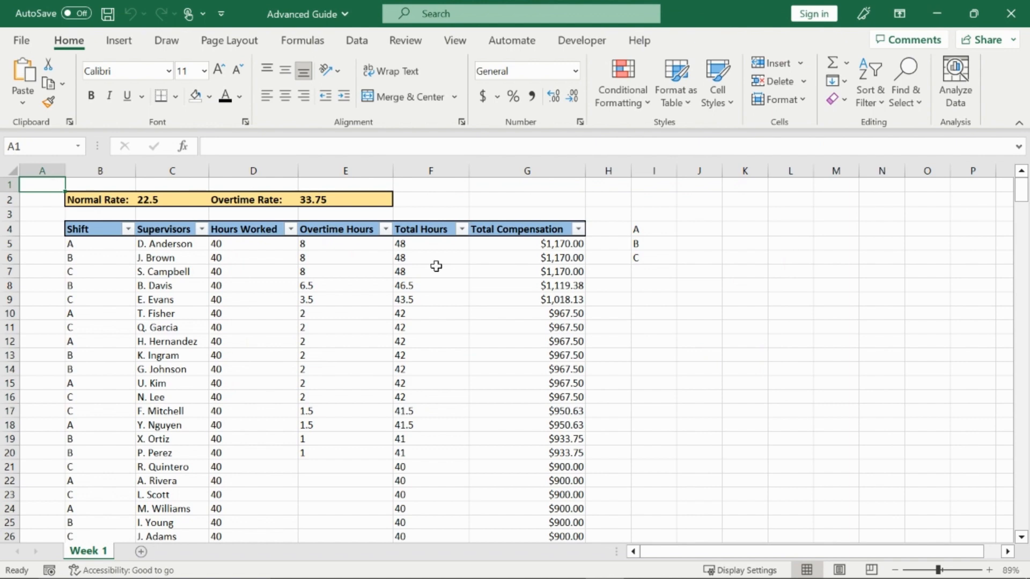
Insert a PivotTable based on Table1 in a new worksheet
left_click(382, 294)
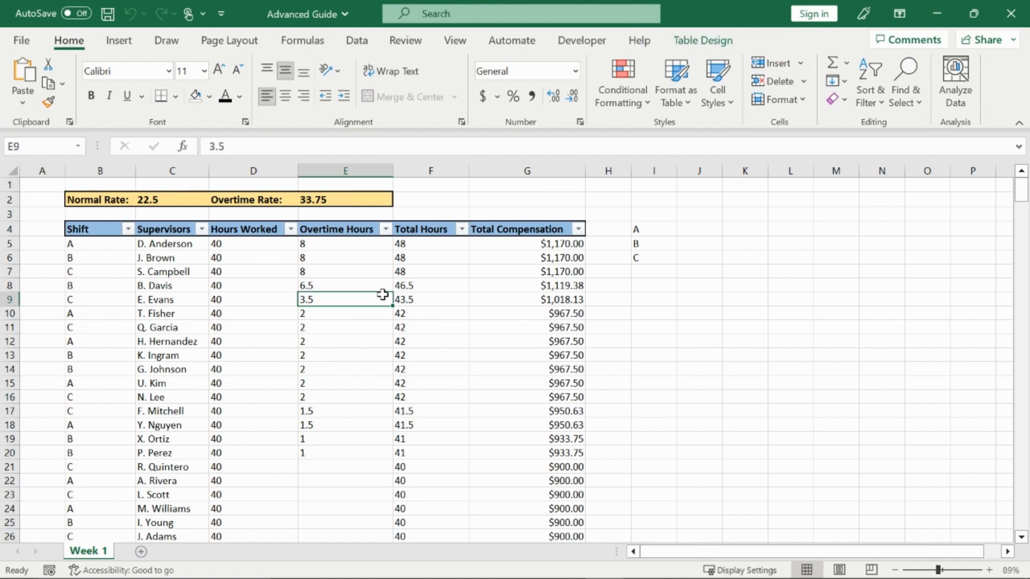
left_click(123, 44)
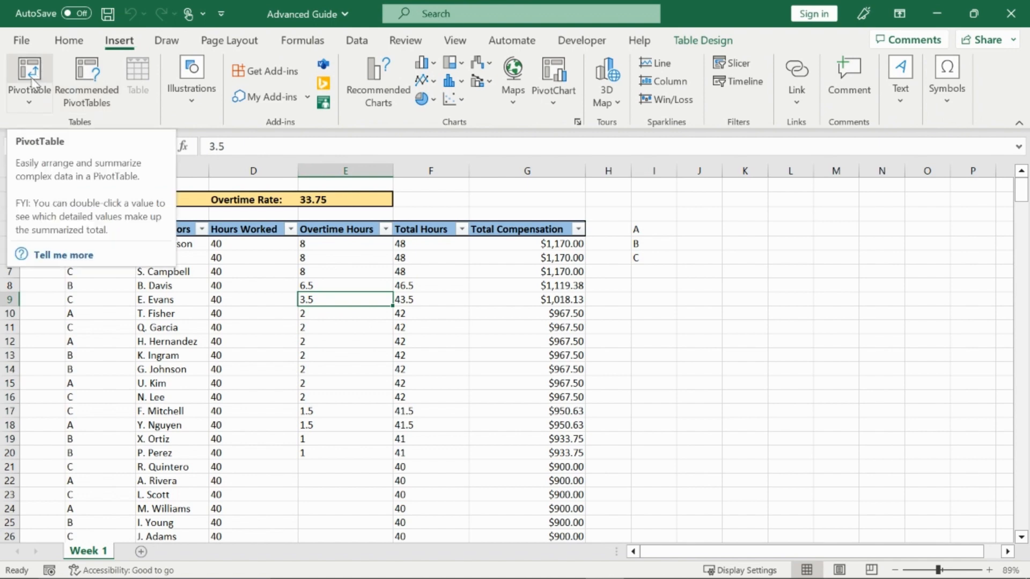
left_click(34, 72)
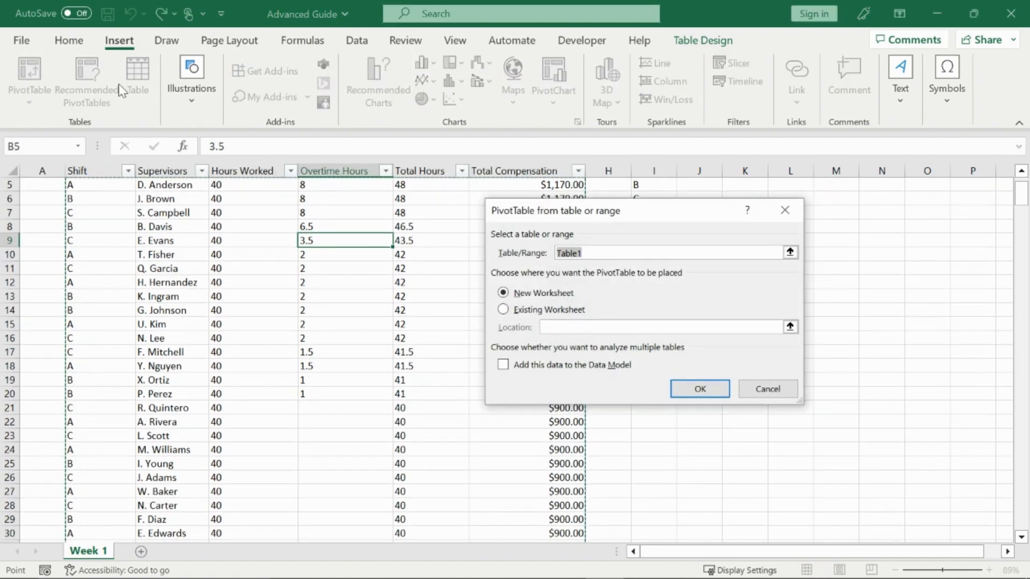
left_click(604, 253)
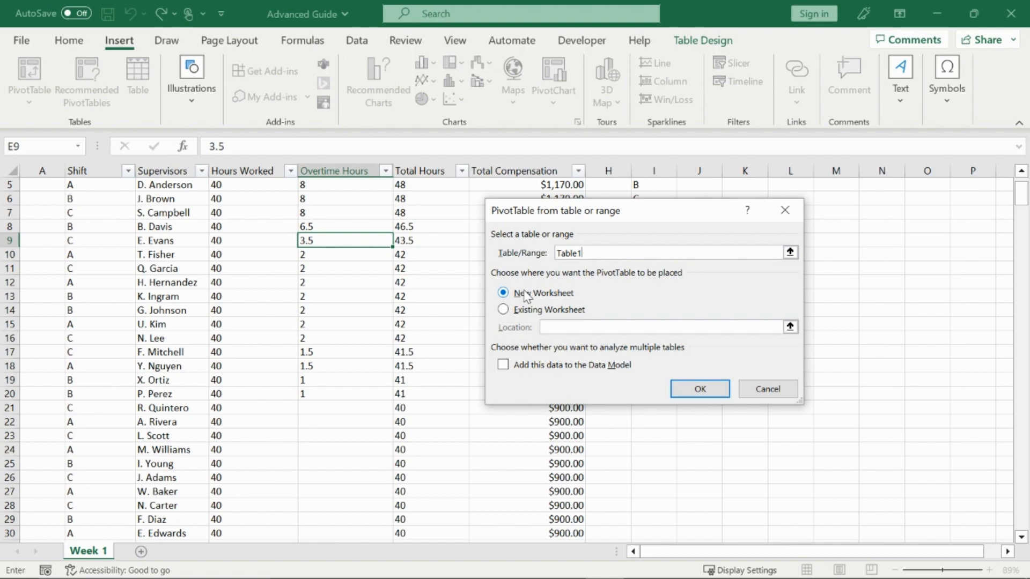
left_click(715, 390)
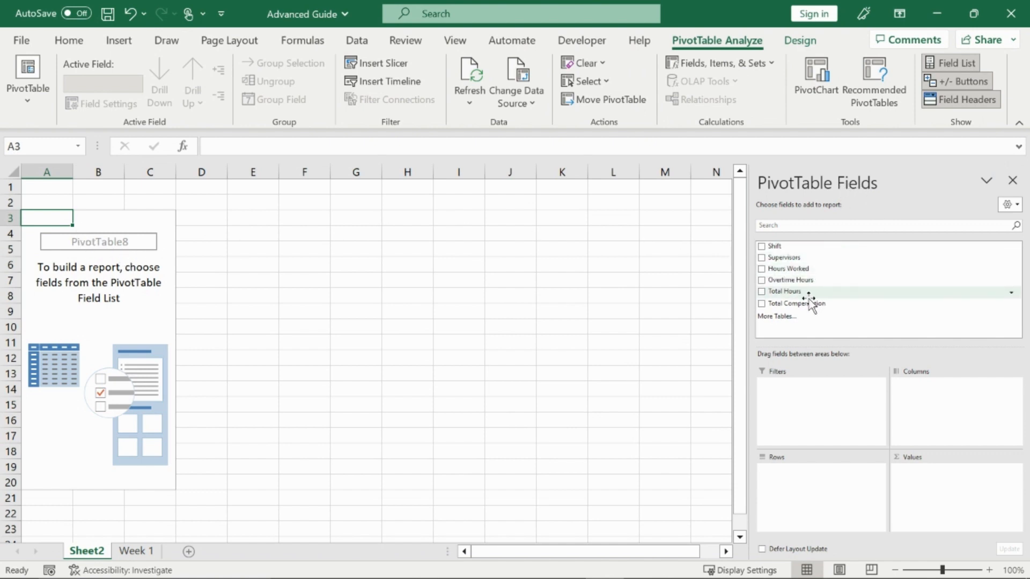
Compare the PivotTable's available fields with the table's column headers on the Week 1 sheet, and return to Sheet2
left_click(135, 551)
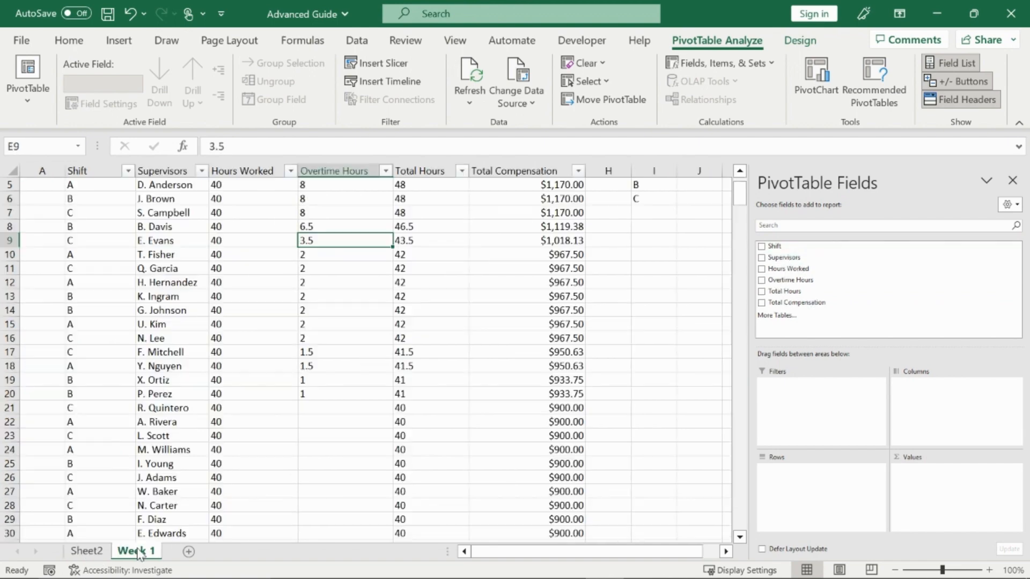
left_click(401, 381)
scroll(403, 381, "up", 2)
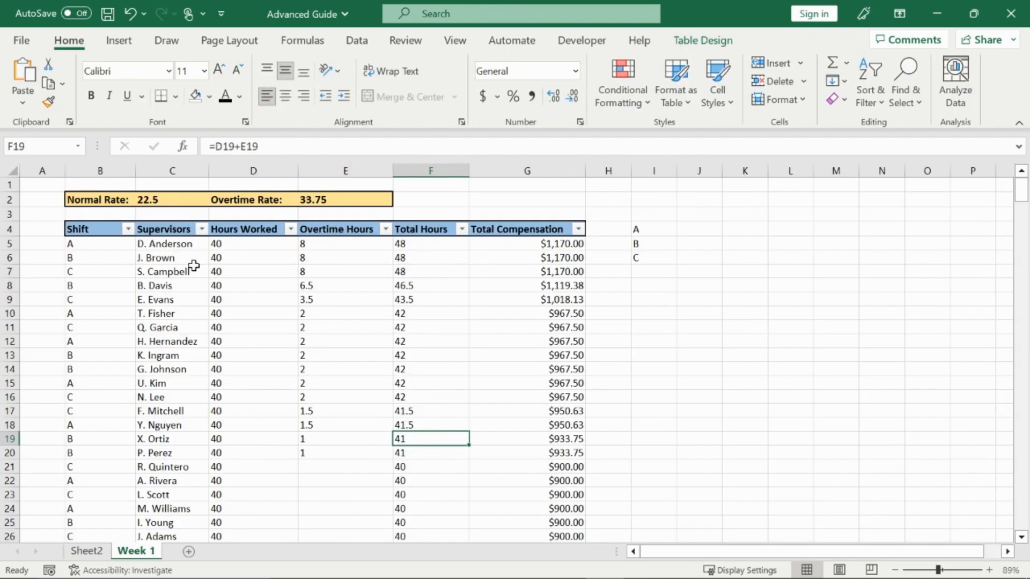
left_click(114, 229)
left_click(170, 231)
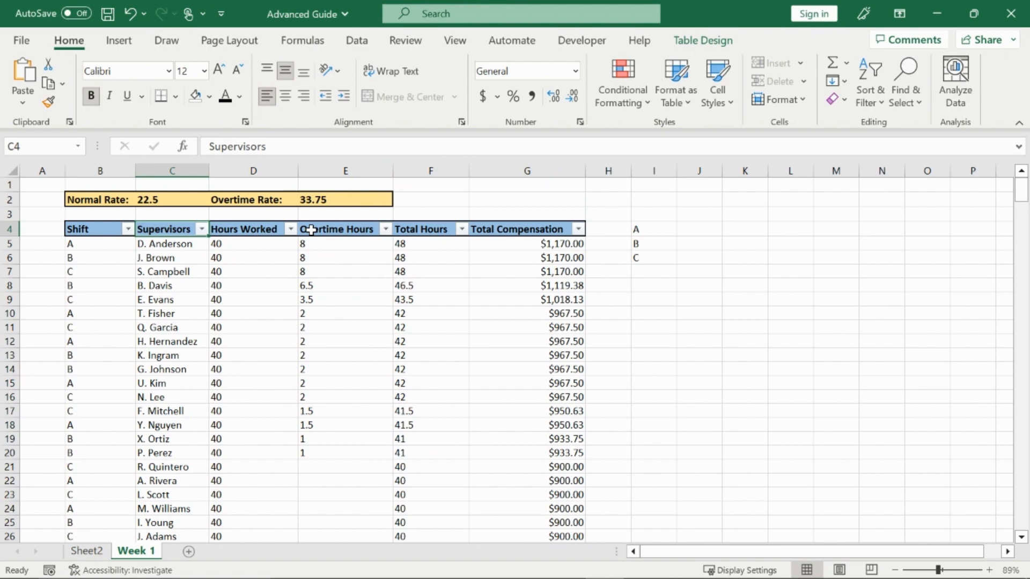
left_click(530, 229)
left_click(104, 553)
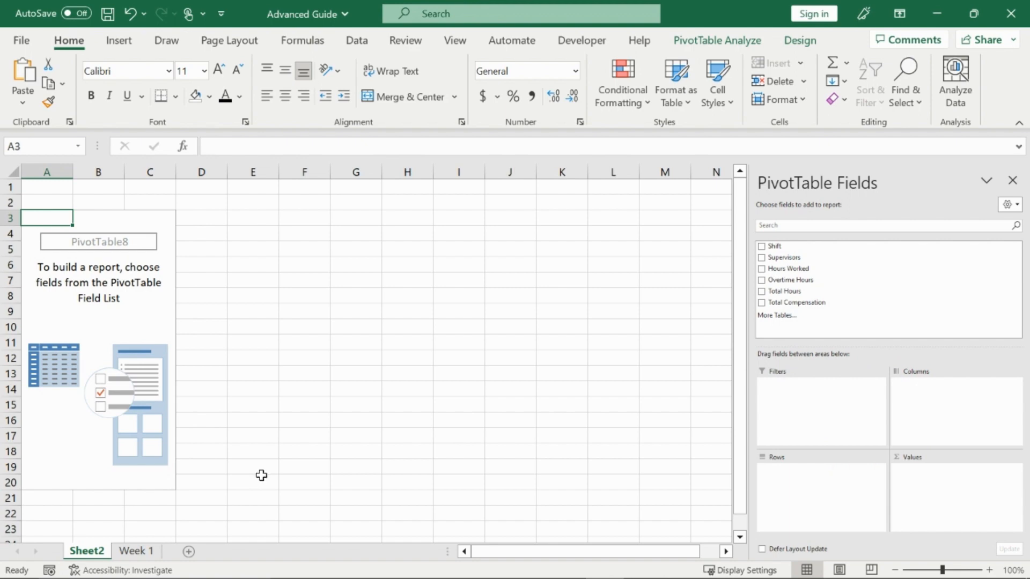
Look at the sort and filter options of the Total Compensation column on the Week 1 sheet, and close them
left_click(149, 553)
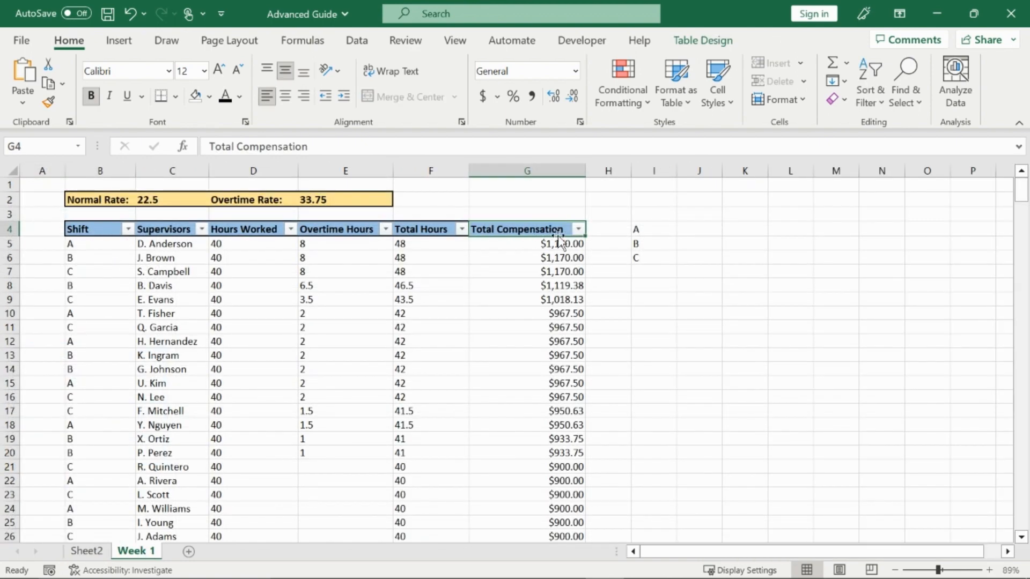
left_click(578, 229)
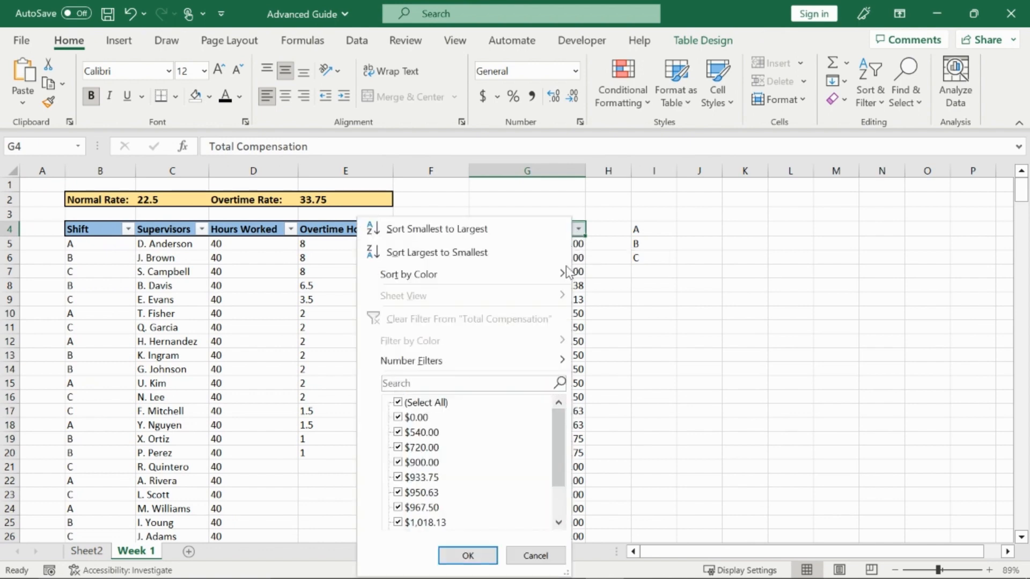
left_click(620, 260)
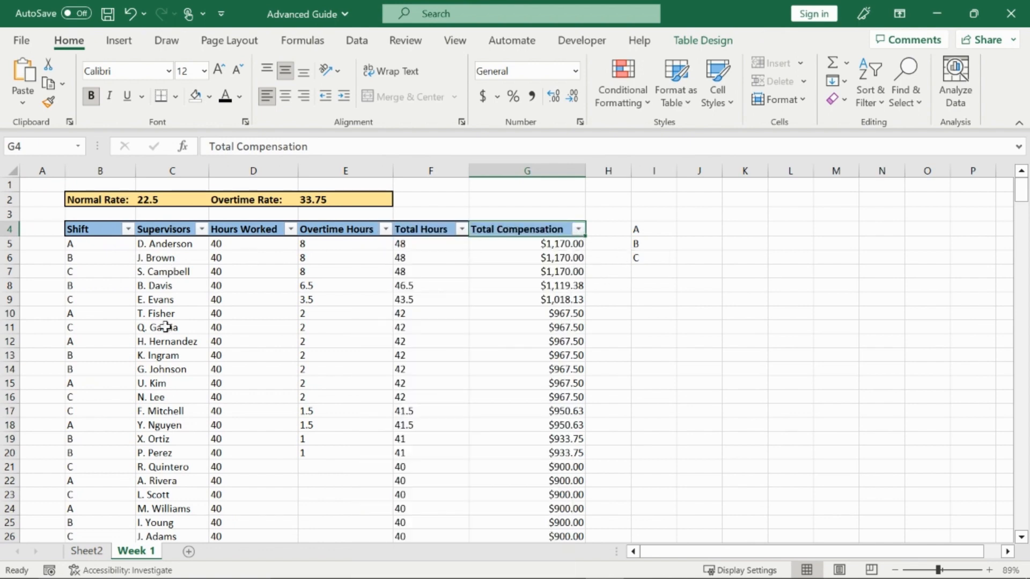
Place the Shift field in the rows and the Total Hours field in the columns of the PivotTable on Sheet2
left_click(103, 552)
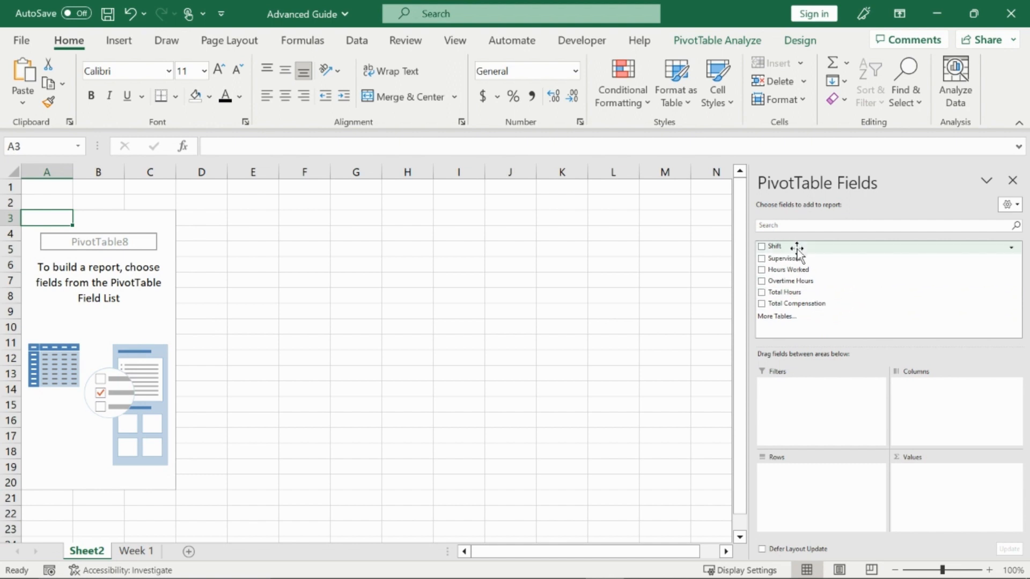
left_click_drag(799, 249, 847, 504)
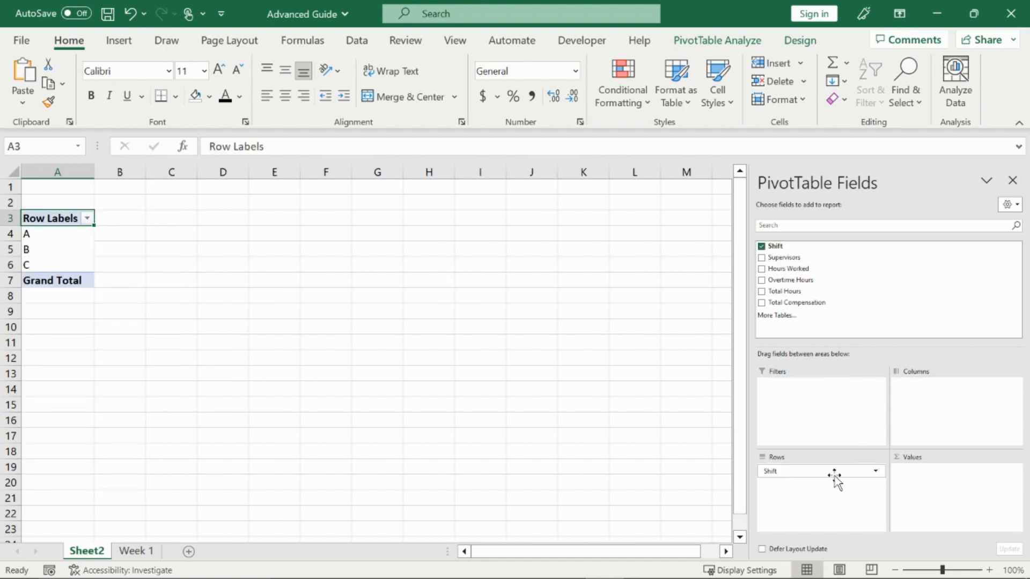
left_click_drag(74, 234, 69, 265)
left_click(66, 240)
left_click(77, 268)
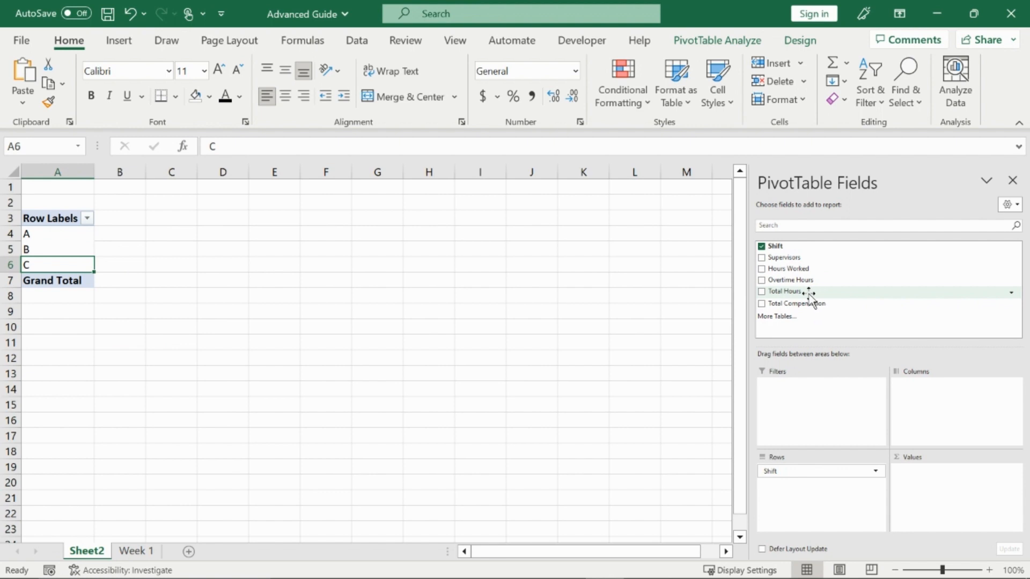
left_click_drag(810, 294, 960, 402)
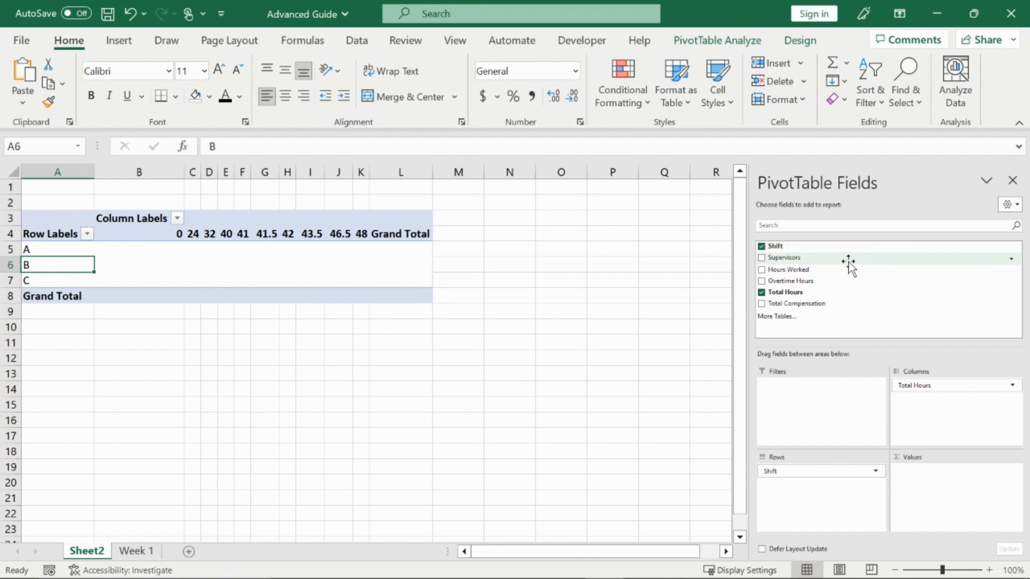
Return to the Week 1 sheet and examine the shift entry in cell B5
left_click(136, 551)
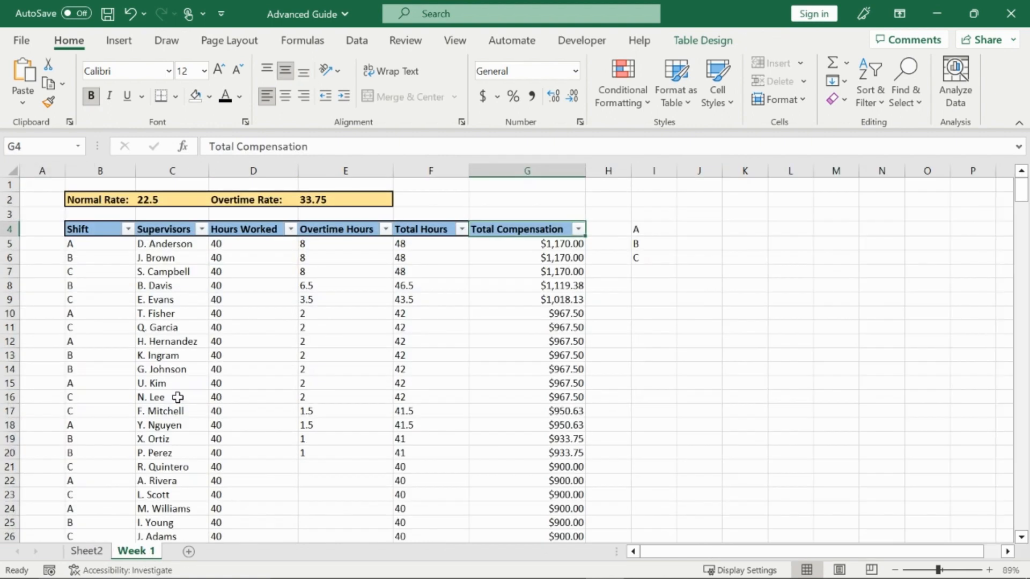
left_click(134, 264)
left_click(122, 246)
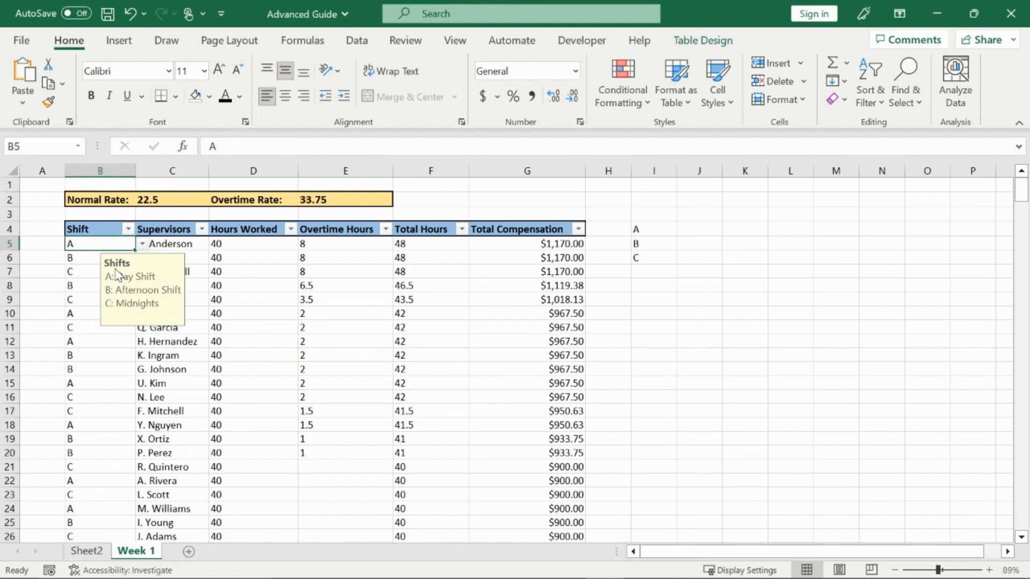
Look through the Week 1 table to its last supervisor row, and return to the shift entries in the first rows
scroll(218, 305, "down", 20)
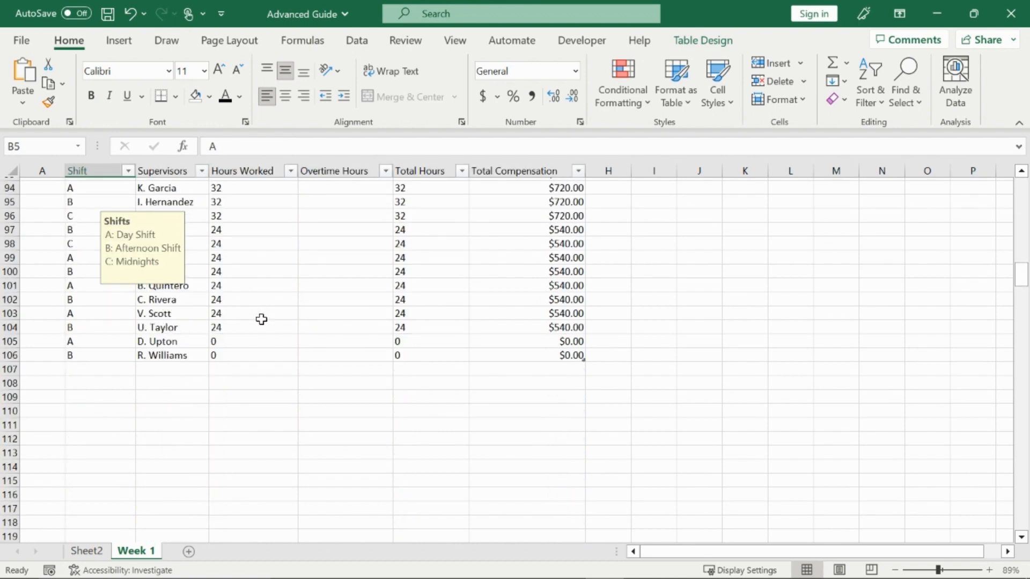
scroll(260, 319, "up", 4)
left_click(241, 313)
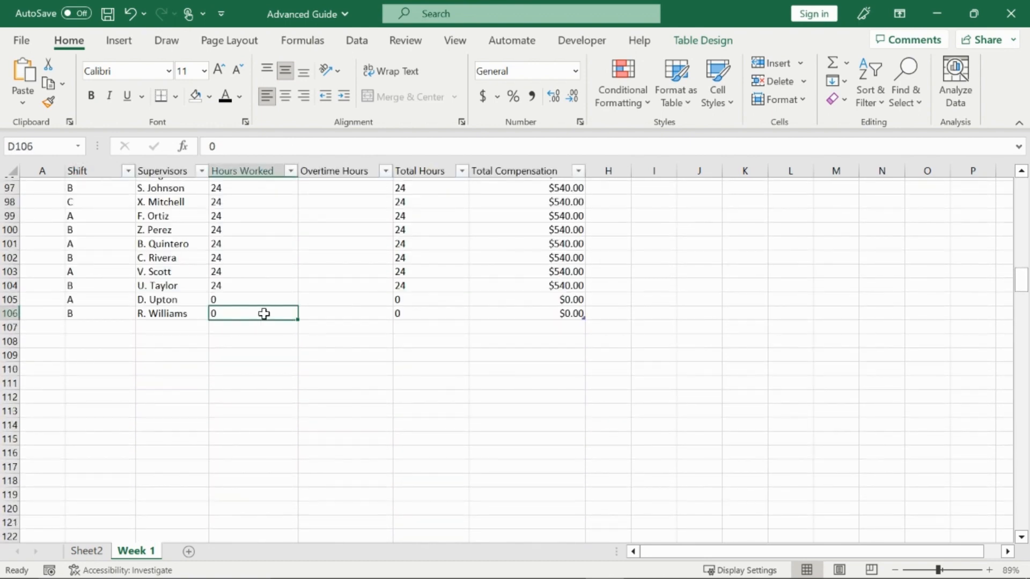
scroll(294, 317, "up", 5)
scroll(327, 323, "up", 20)
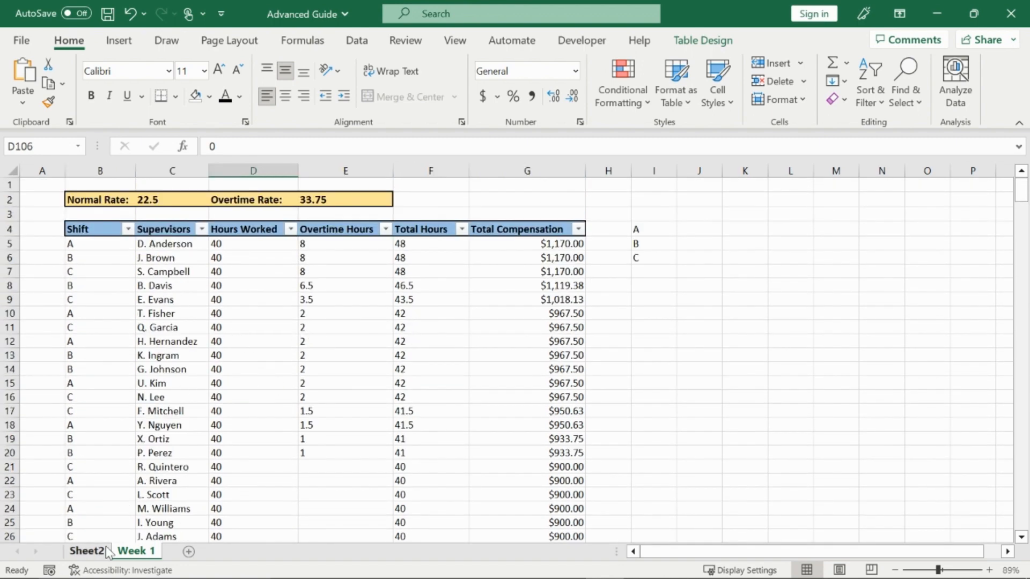
left_click(92, 262)
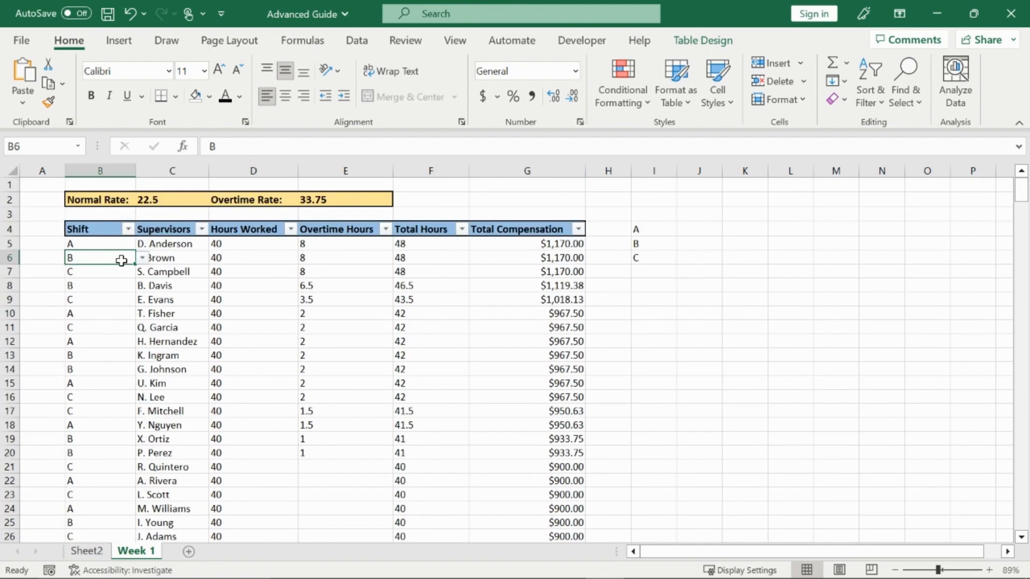
left_click(269, 252)
Add the Supervisors field to the values of the PivotTable on Sheet2
left_click(107, 553)
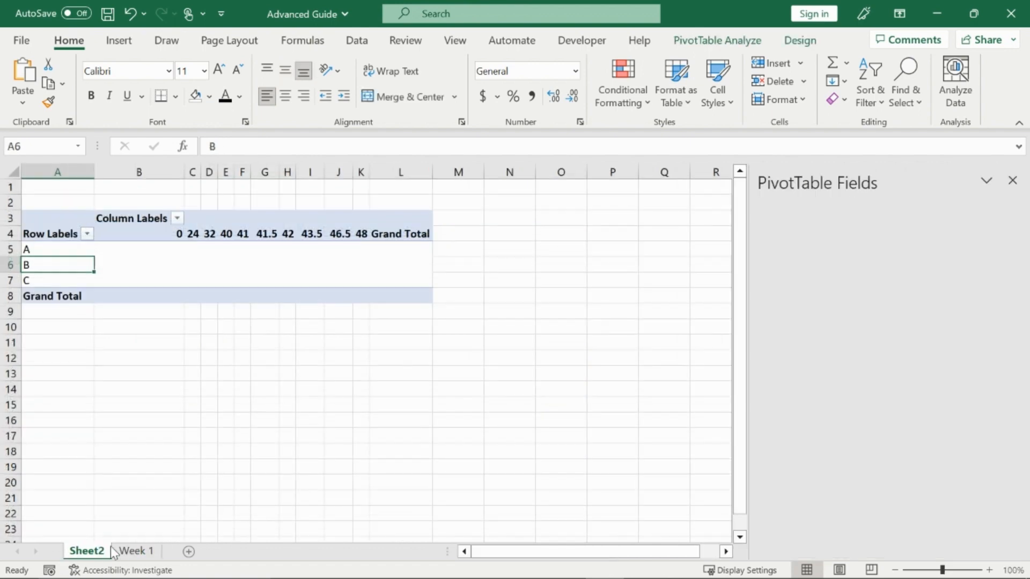
left_click_drag(808, 262, 958, 478)
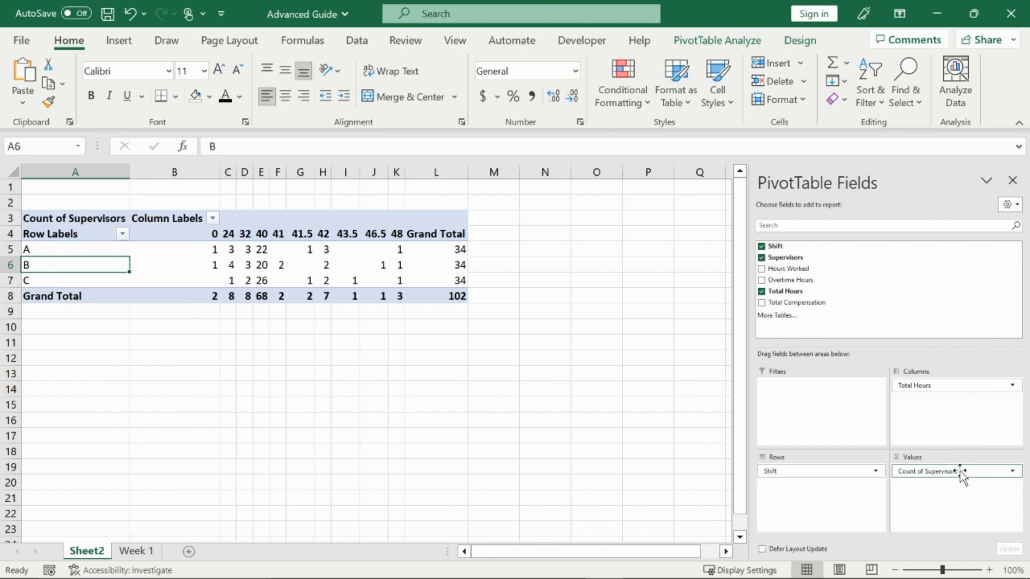
left_click(441, 296)
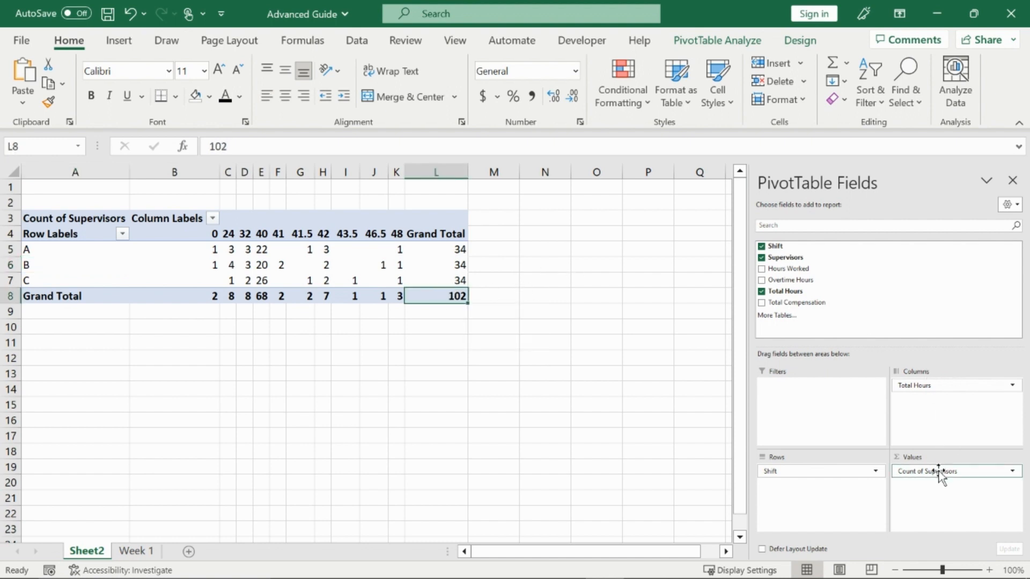
Take the Supervisors count out of the PivotTable's values and put the Supervisors field back in
left_click_drag(939, 473, 886, 317)
left_click_drag(804, 247, 914, 321)
left_click_drag(839, 259, 949, 480)
Examine the PivotTable's total-hours column labels and the grand total of supervisors for each shift
left_click(198, 234)
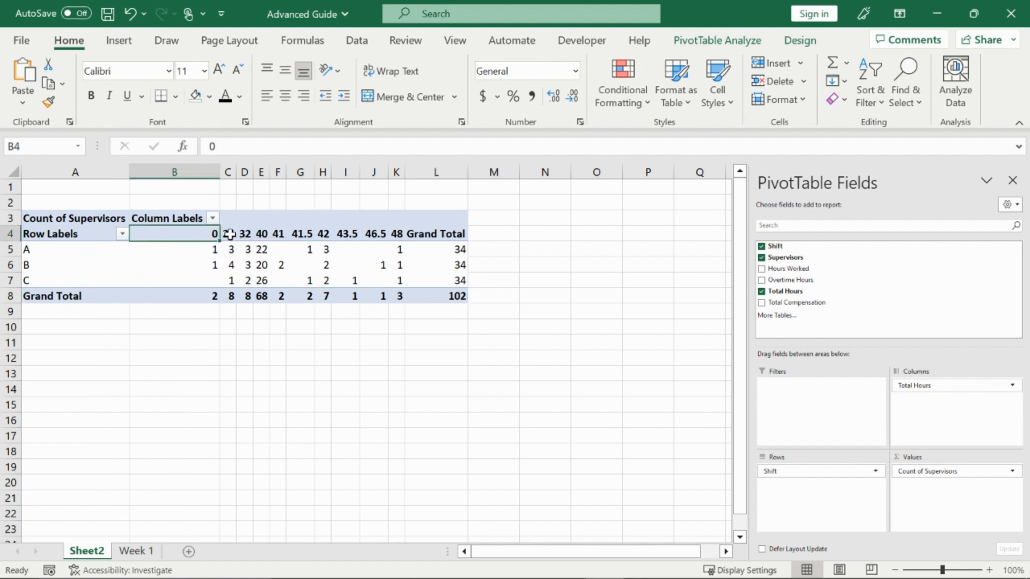
left_click(229, 234)
left_click(245, 233)
left_click(397, 231)
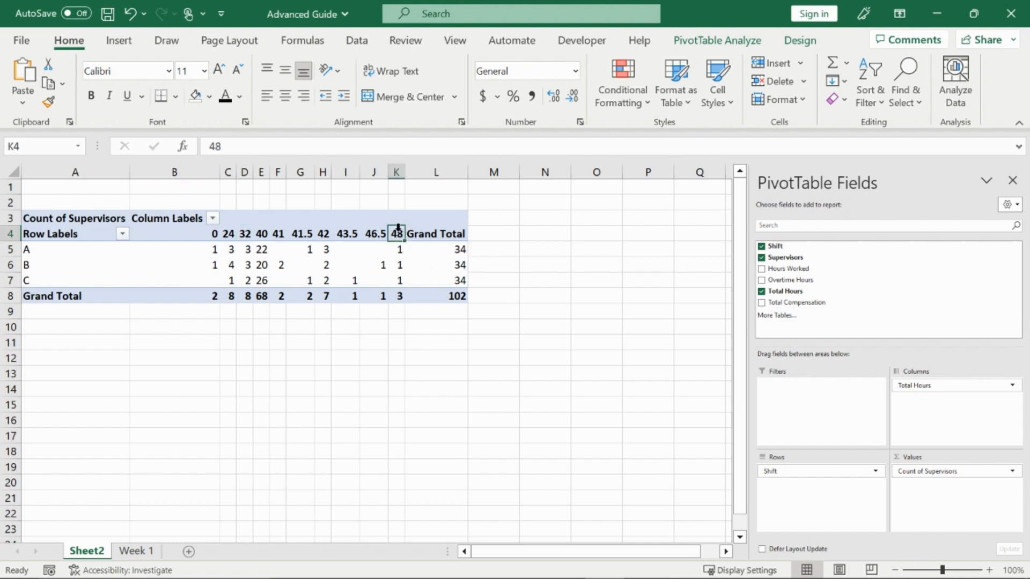
left_click(460, 250)
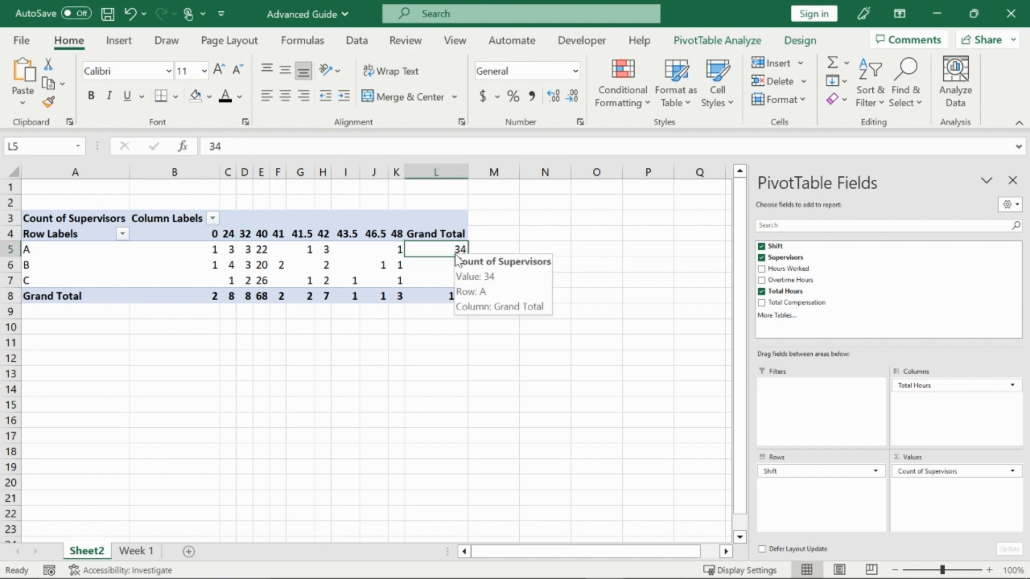
left_click(448, 263)
left_click(451, 279)
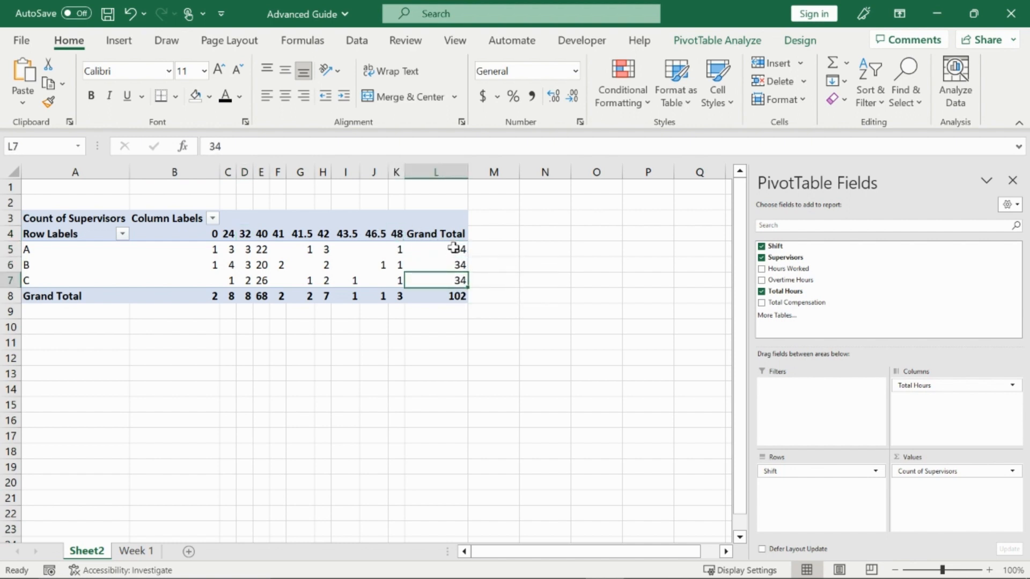
left_click(446, 251)
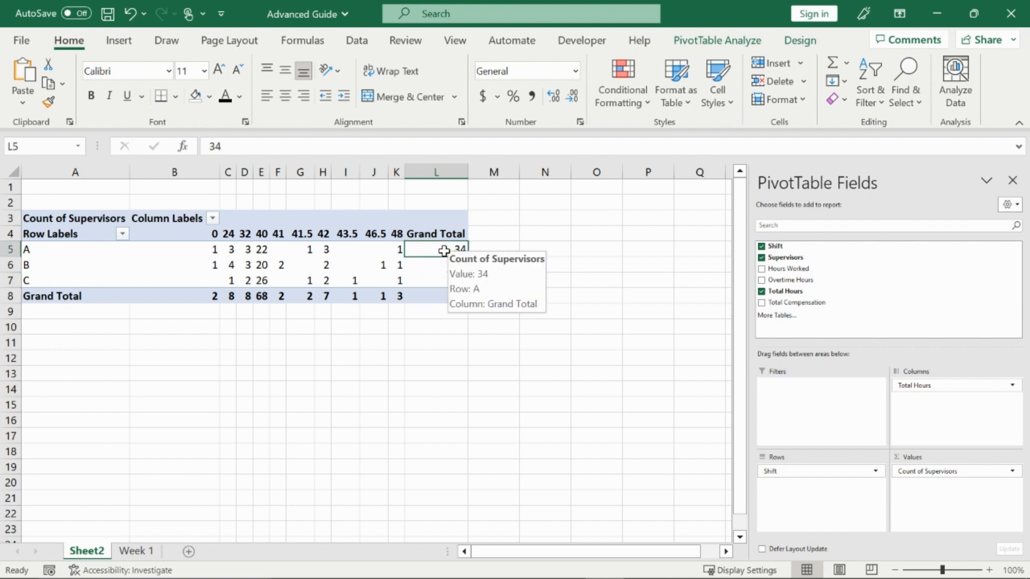
Remove the Grand Total column from the PivotTable
right_click(446, 252)
key("Escape")
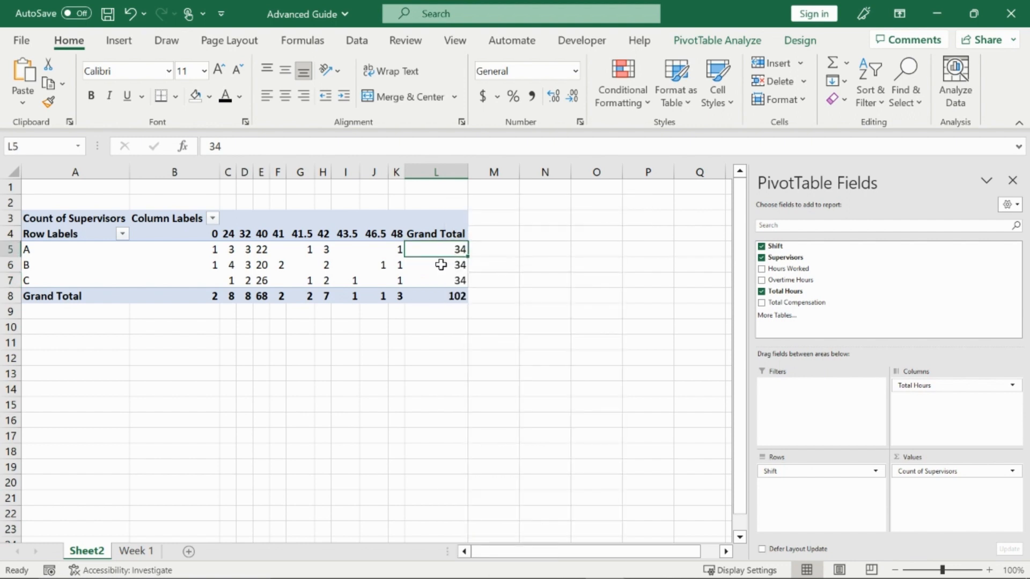
right_click(438, 249)
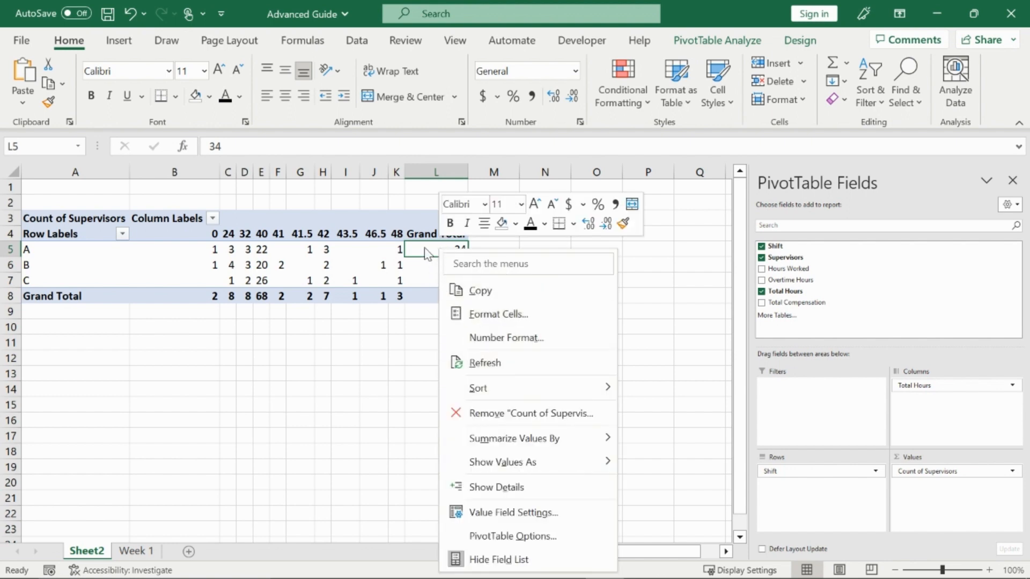
left_click(431, 234)
right_click(431, 234)
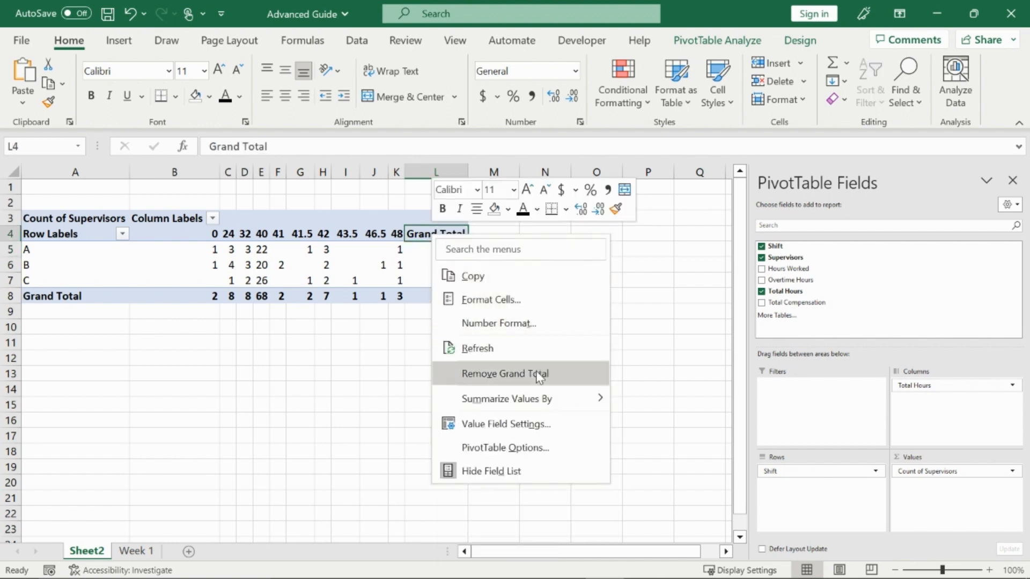
left_click(538, 377)
left_click(498, 266)
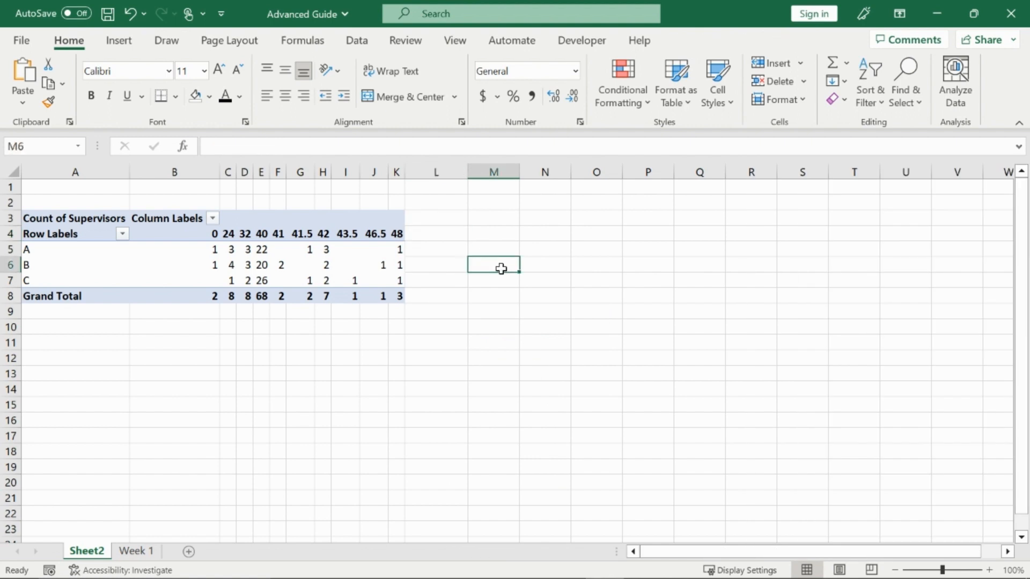
Examine the supervisor counts of shifts A, B and C, comparing those with 0 and 48 total hours
left_click(381, 255)
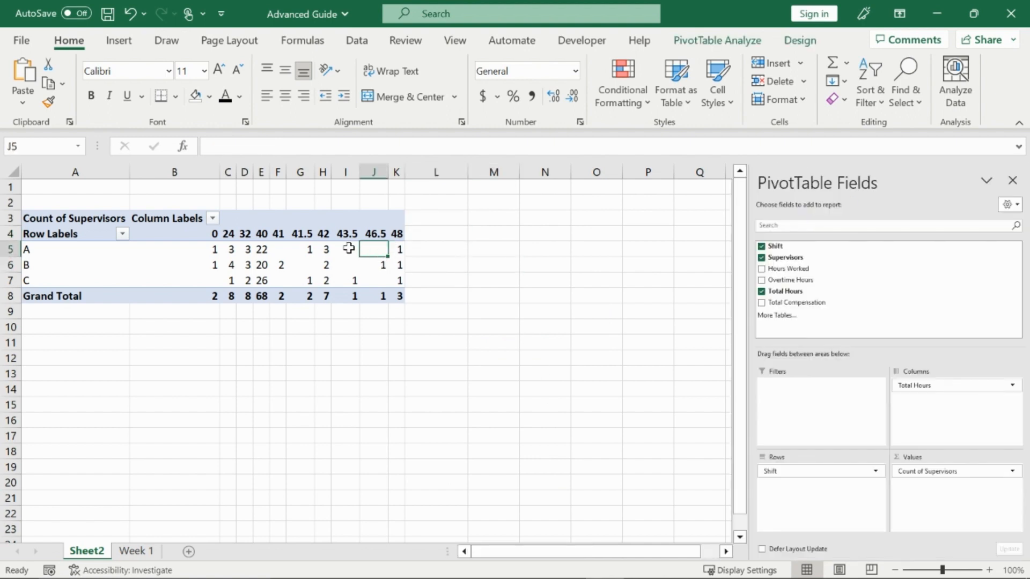
mouse_move(348, 248)
left_click(105, 264)
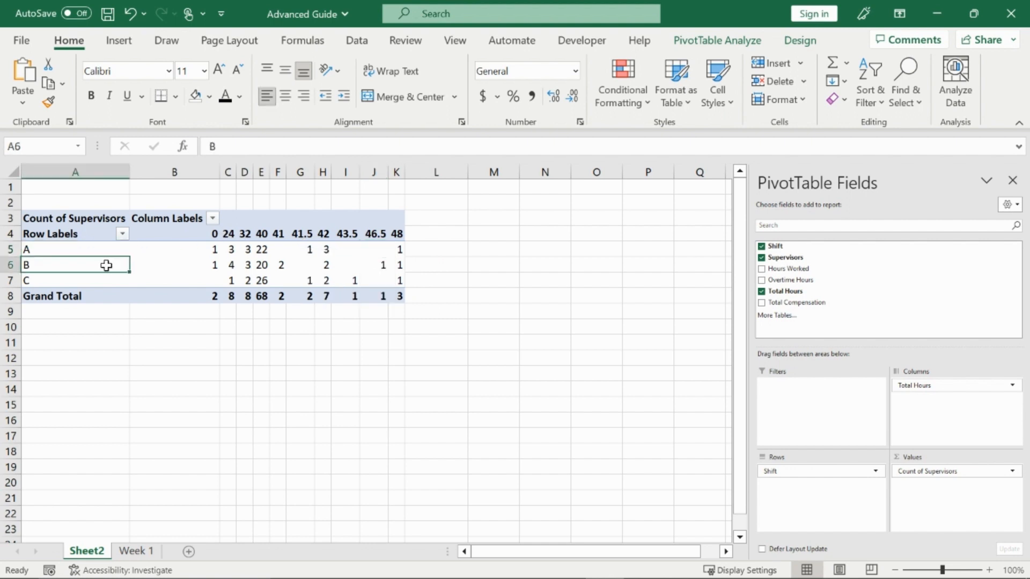
left_click(112, 279)
left_click(214, 248)
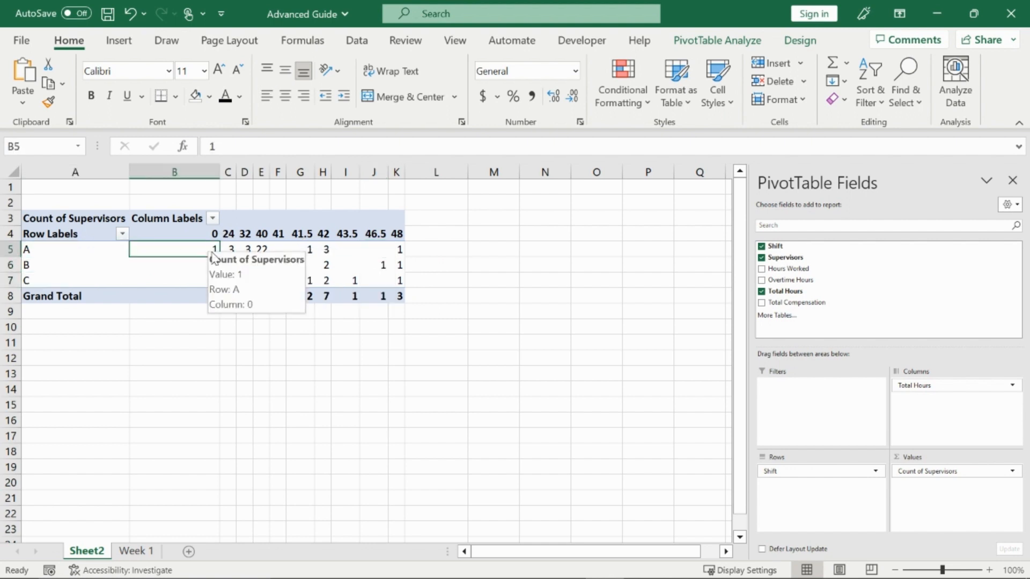
left_click(203, 264)
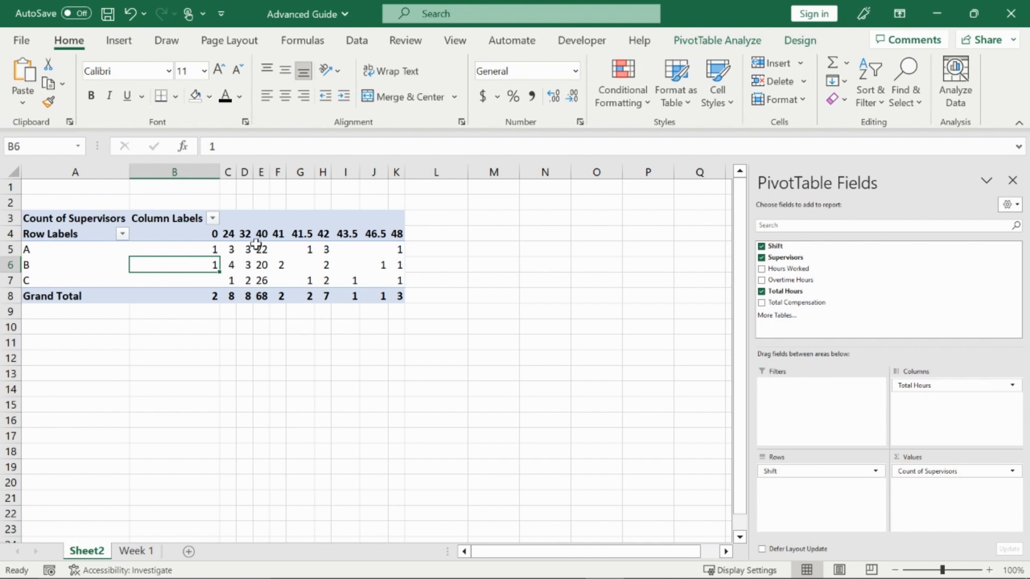
left_click(195, 251)
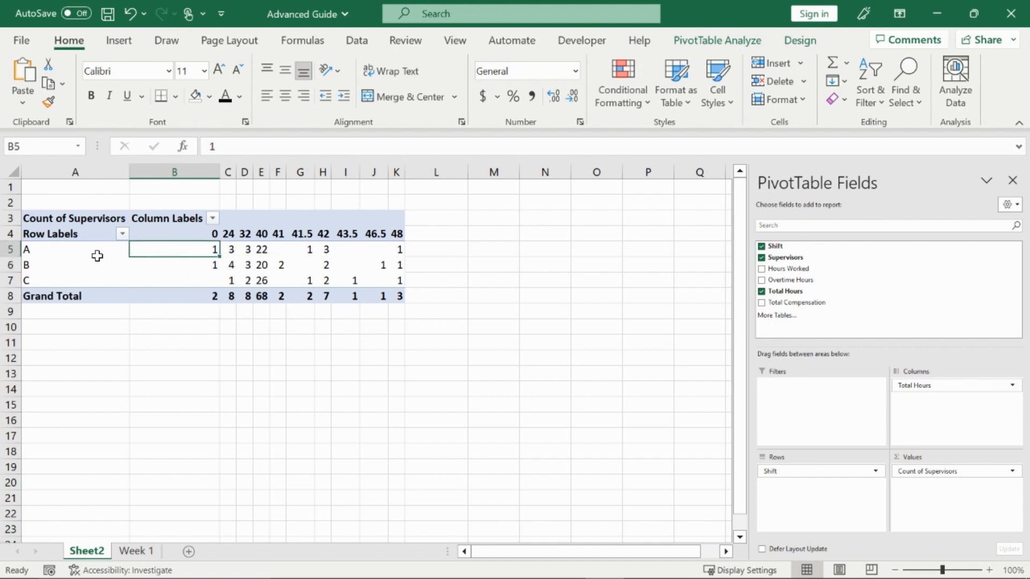
left_click(205, 266)
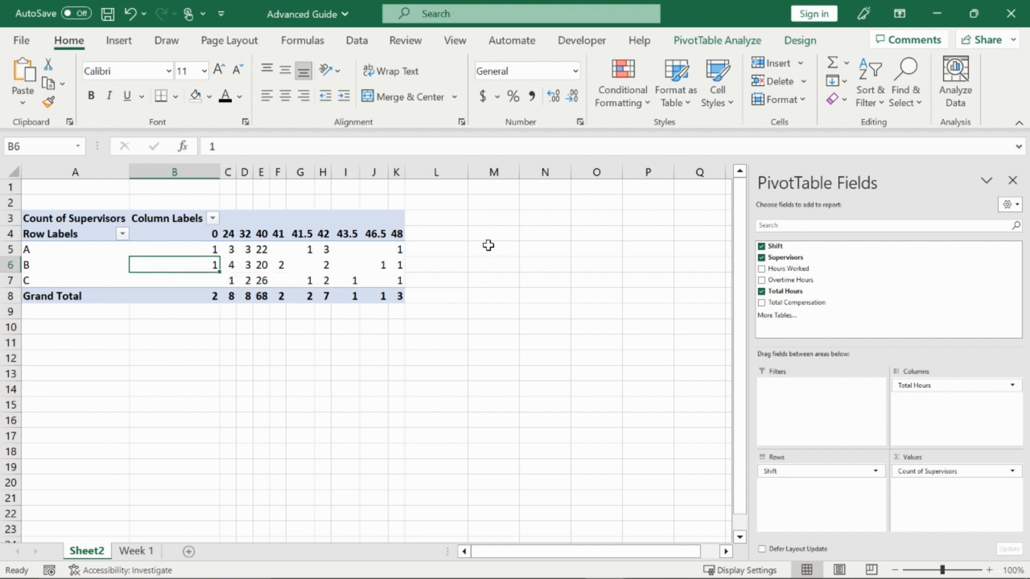
left_click(396, 248)
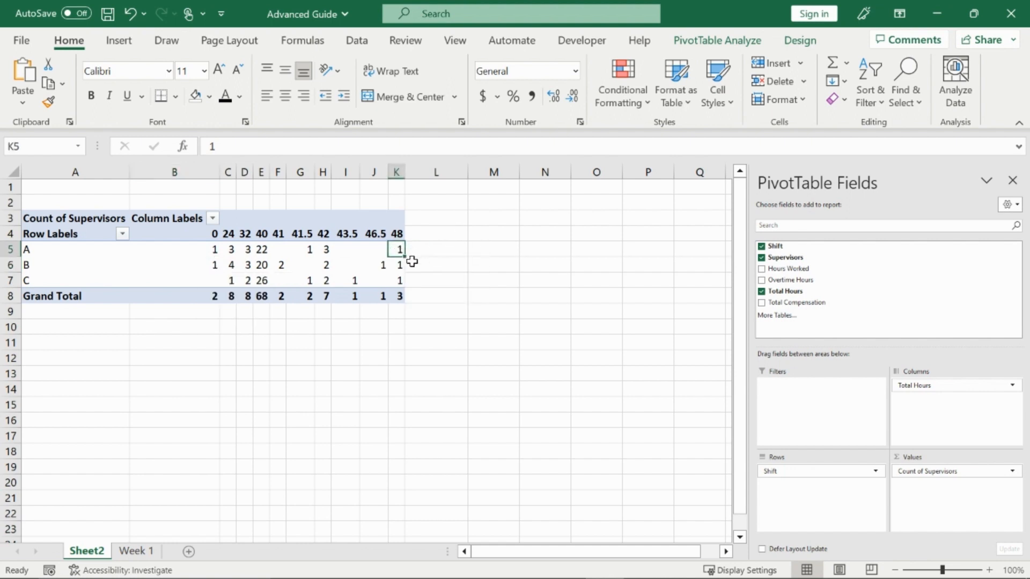
left_click(396, 264)
left_click(396, 278)
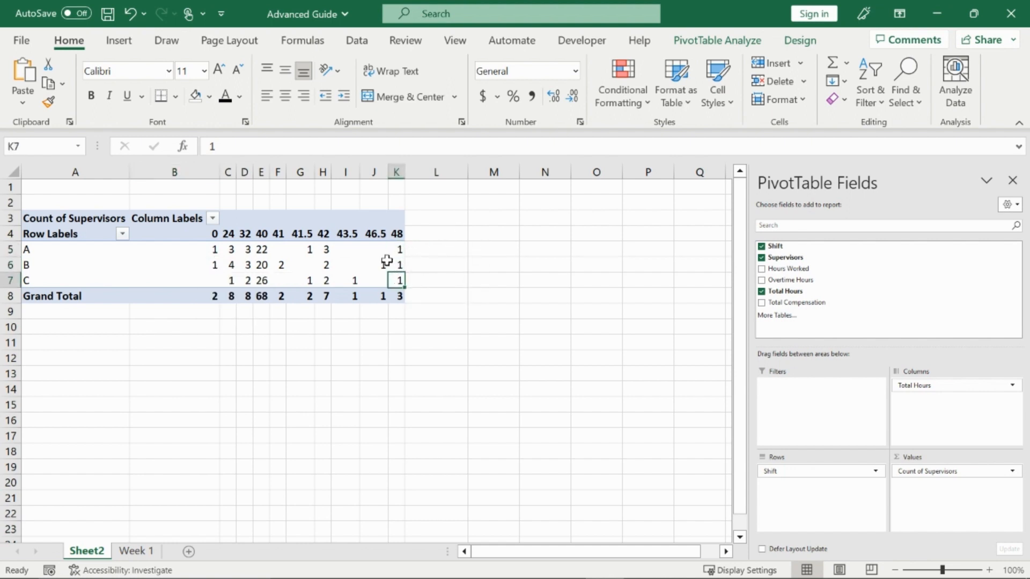
left_click(454, 252)
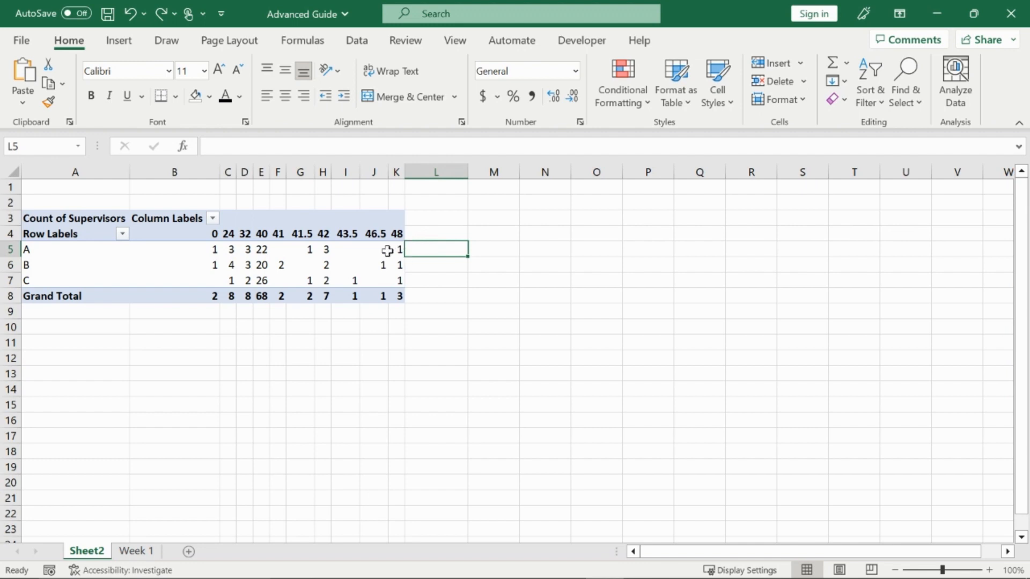
Look at the choices for summarizing and showing the supervisor counts, and review the pages of the PivotTable Options
right_click(367, 251)
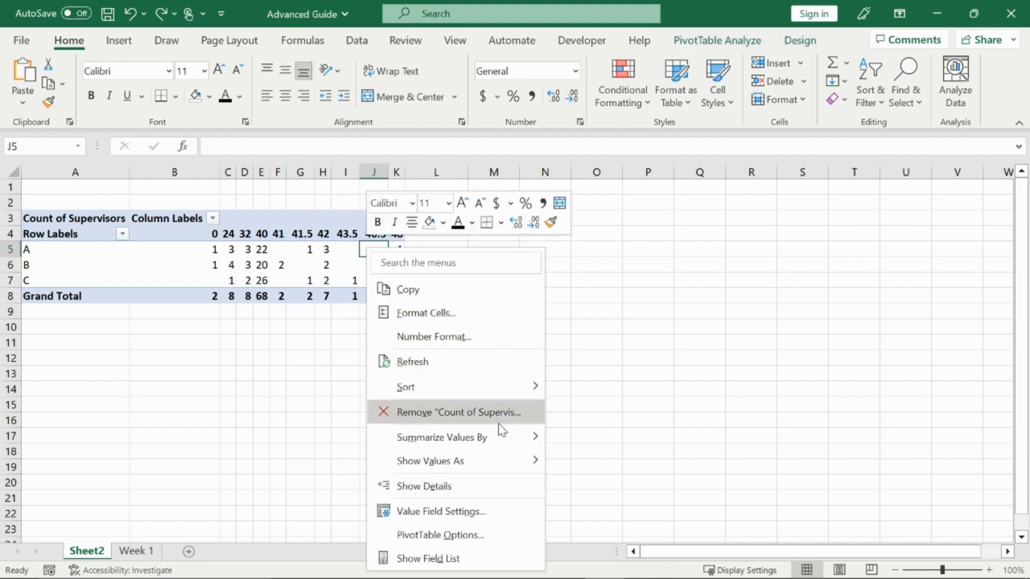
mouse_move(500, 442)
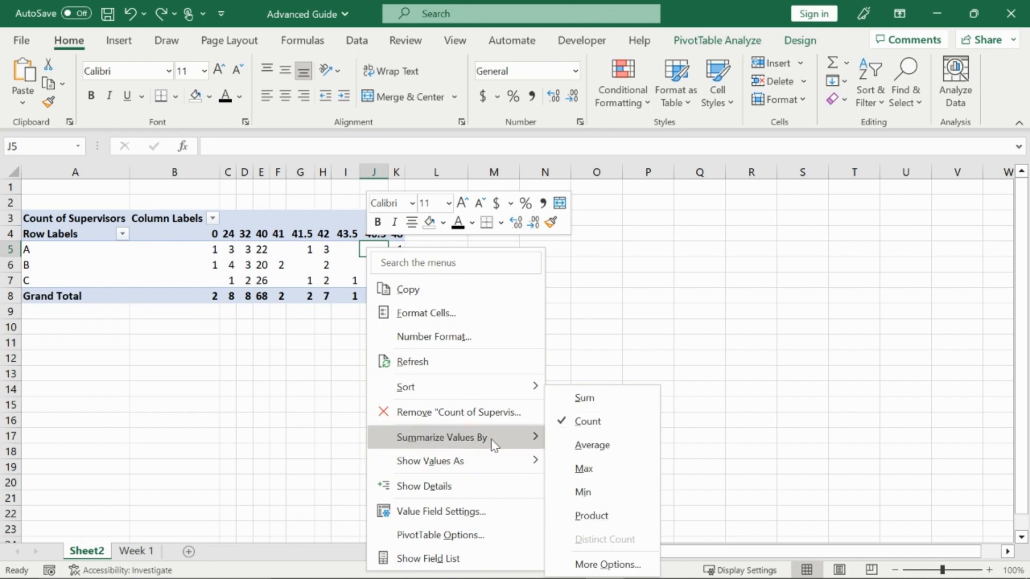
mouse_move(485, 465)
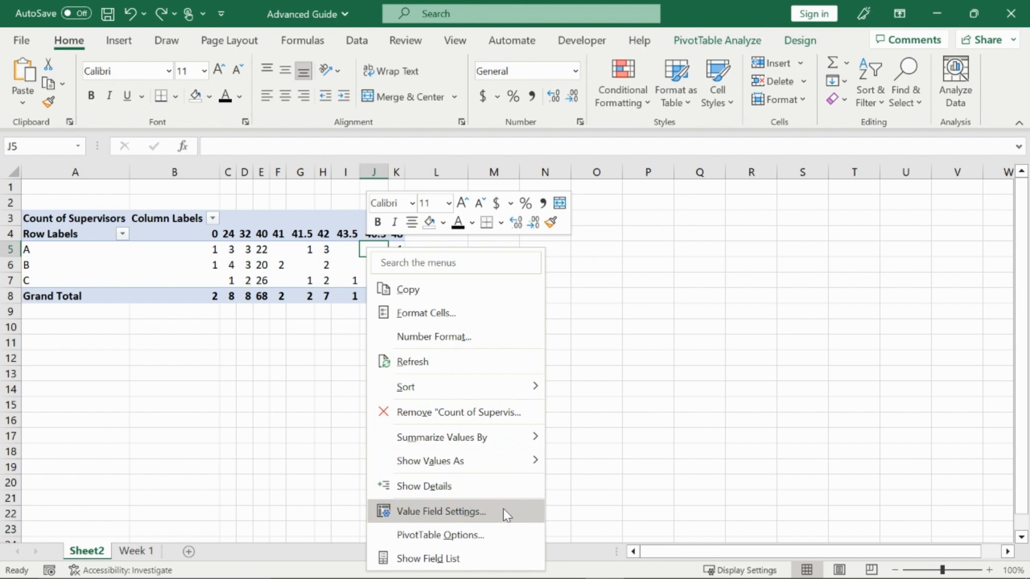
left_click(504, 535)
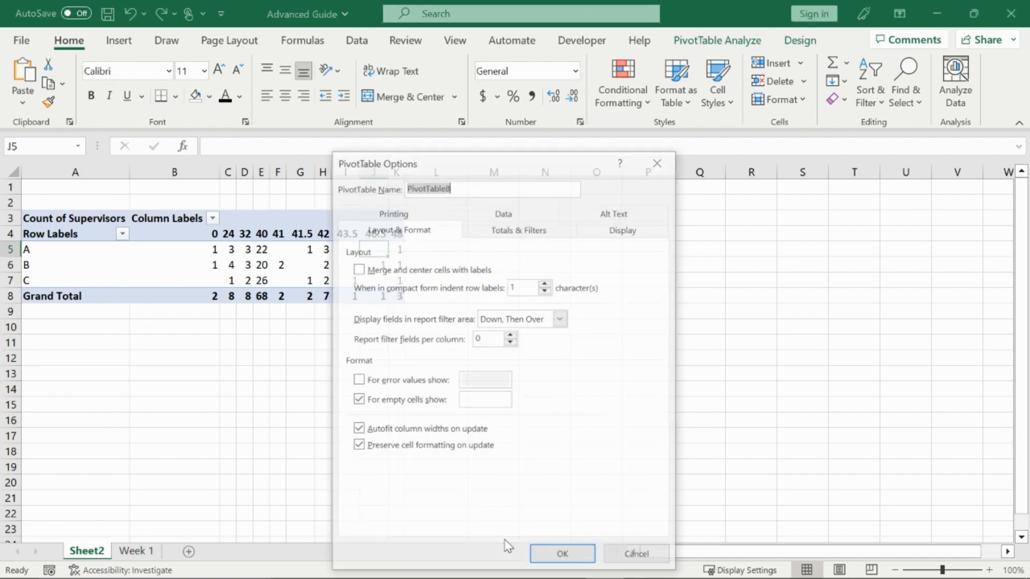
left_click(412, 215)
left_click(486, 232)
left_click(605, 229)
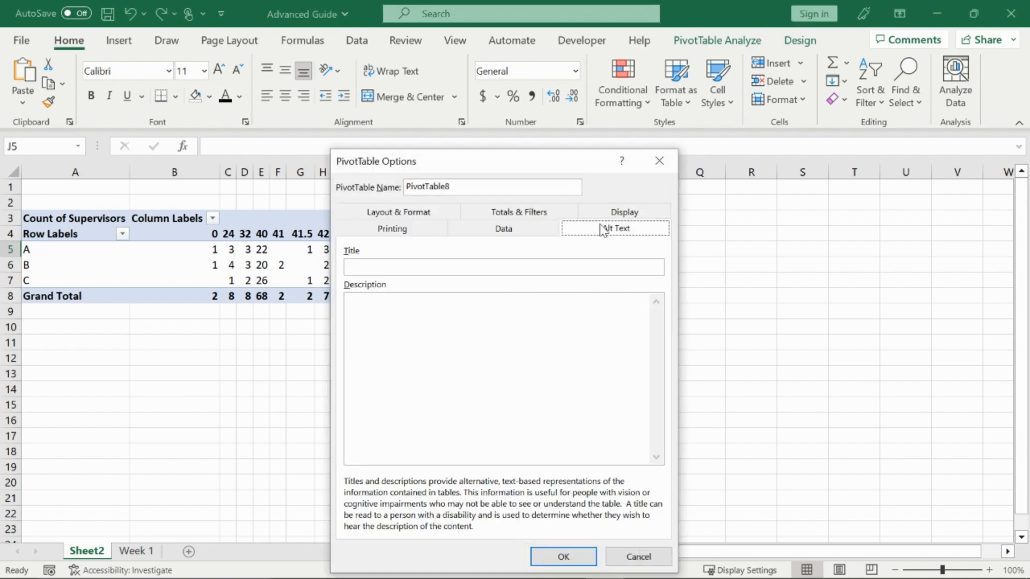
left_click(611, 215)
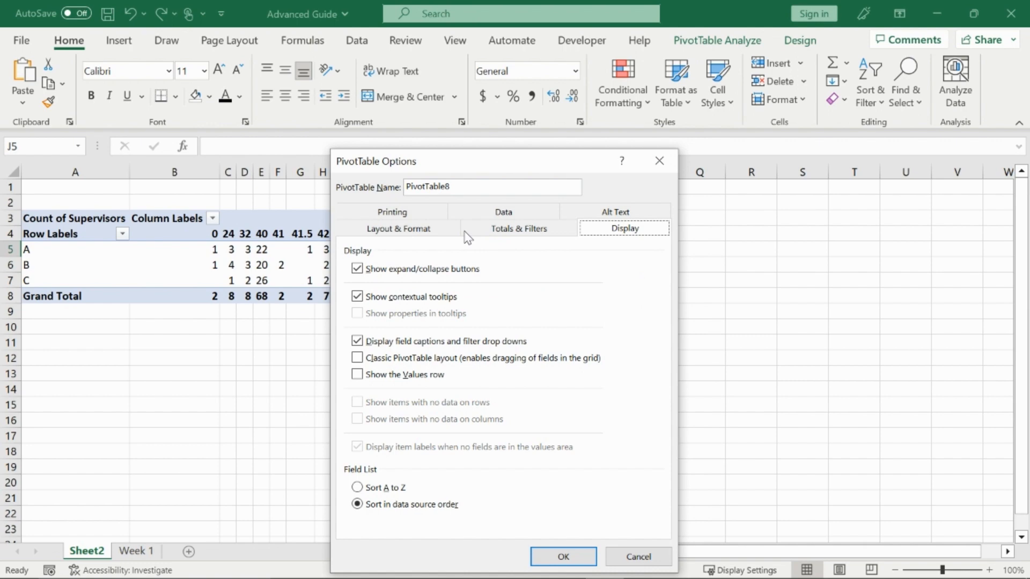
left_click(584, 557)
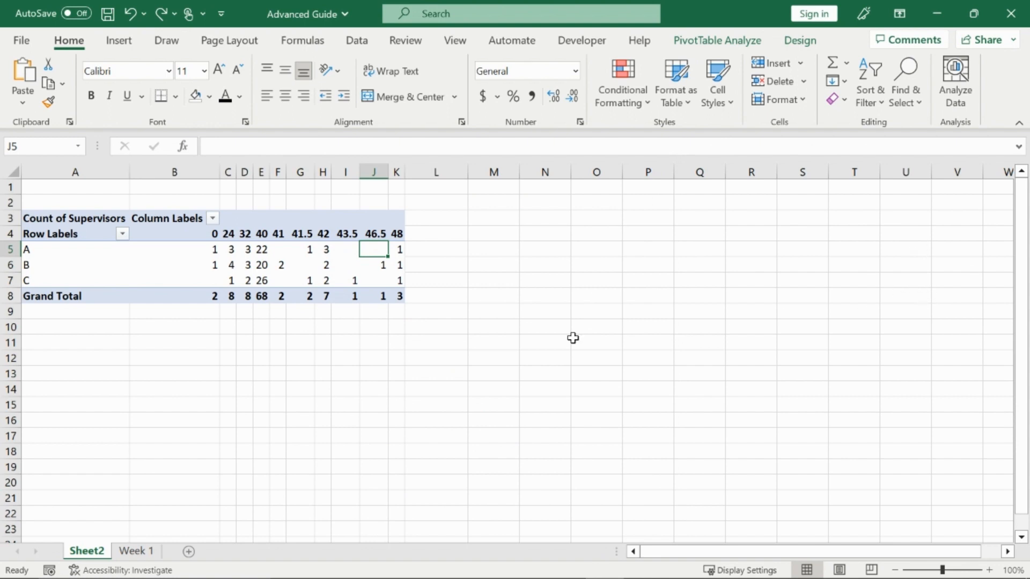
Reopen the PivotTable field list and replace the supervisor count in the Values area with Total Compensation
left_click(307, 250)
left_click(471, 265)
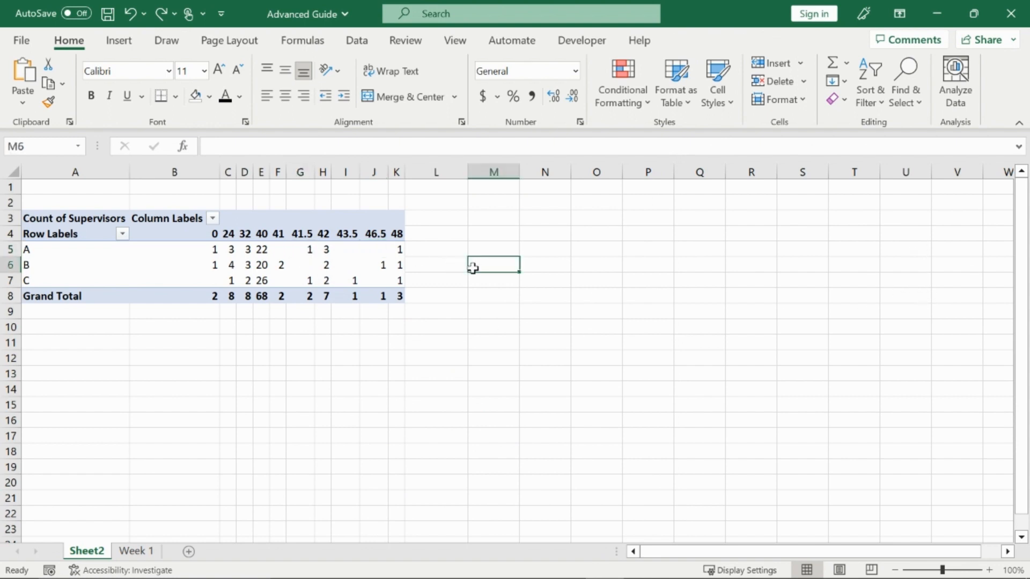
left_click(345, 251)
left_click(369, 250)
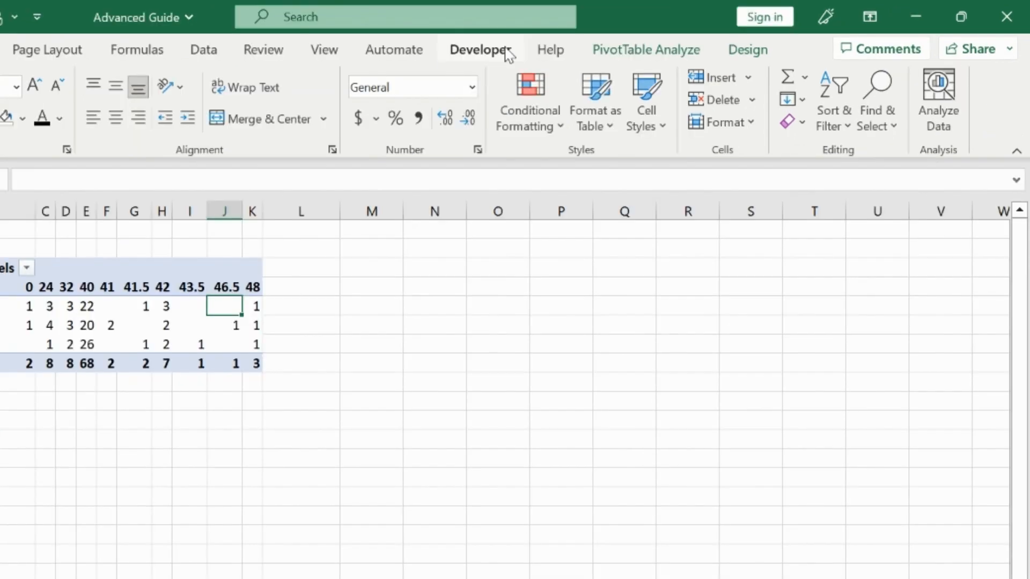
left_click(669, 56)
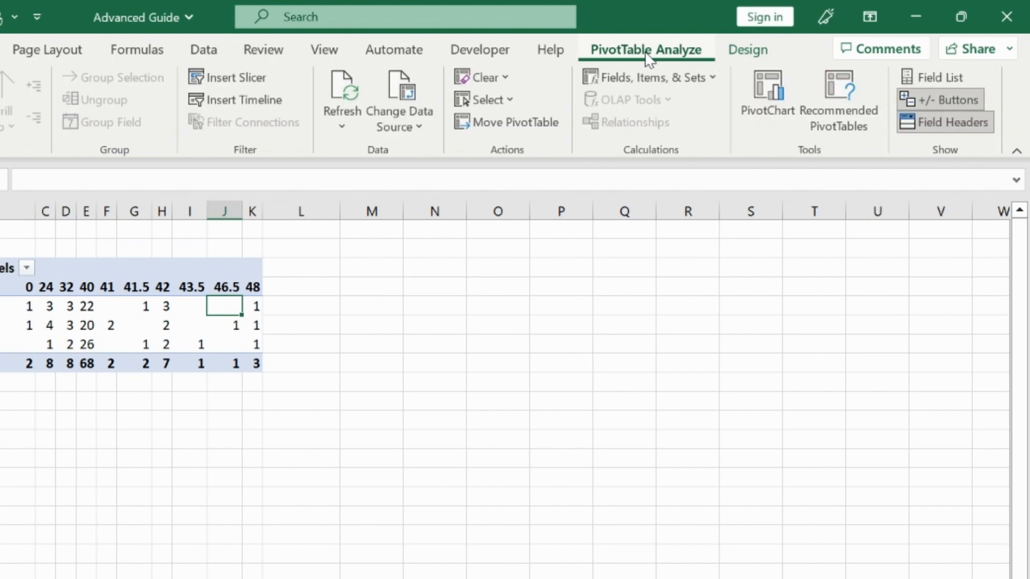
left_click(939, 78)
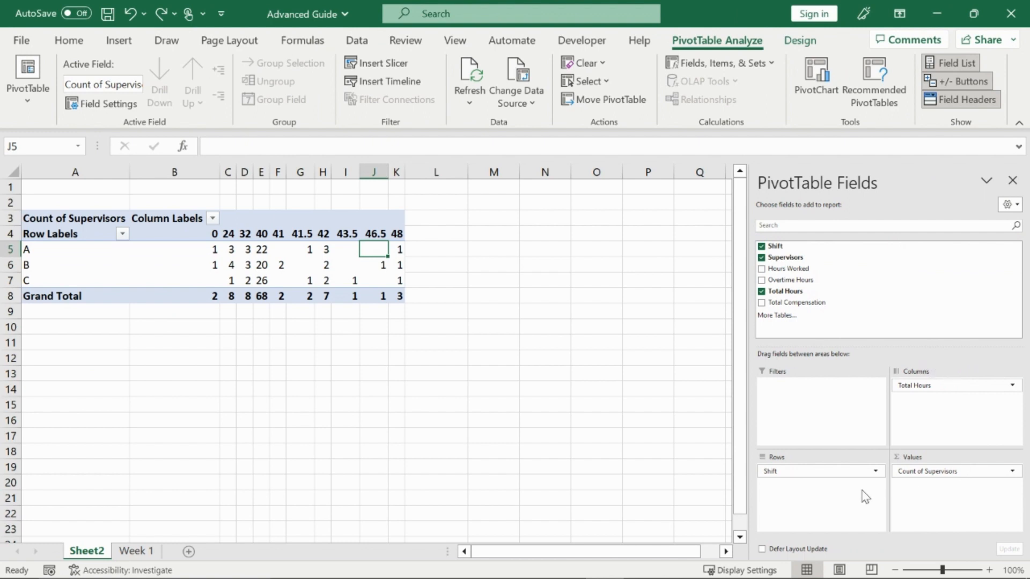
left_click_drag(959, 469, 874, 287)
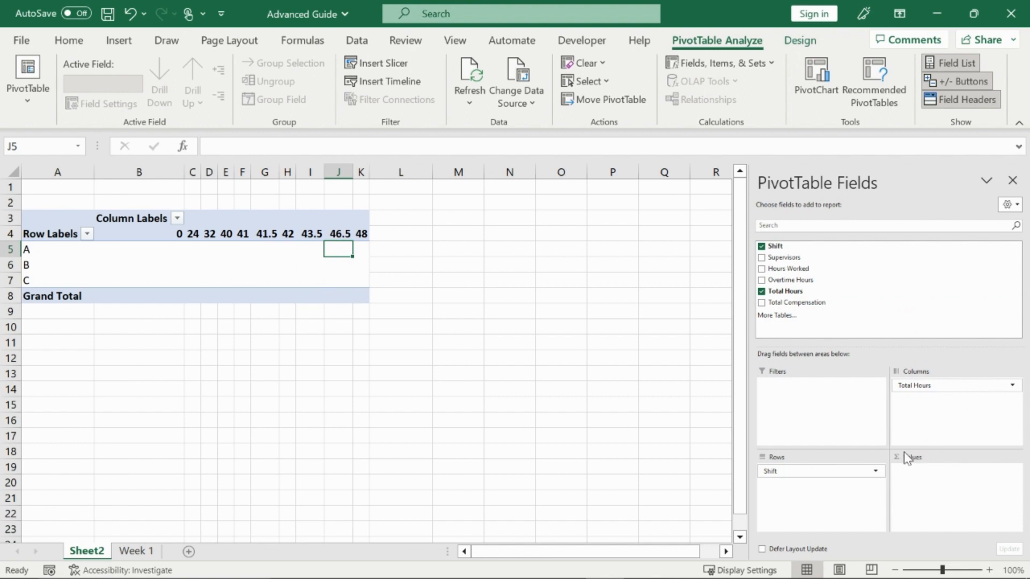
left_click_drag(799, 302, 952, 480)
Show the PivotTable's total compensation values as % of Grand Total
right_click(592, 252)
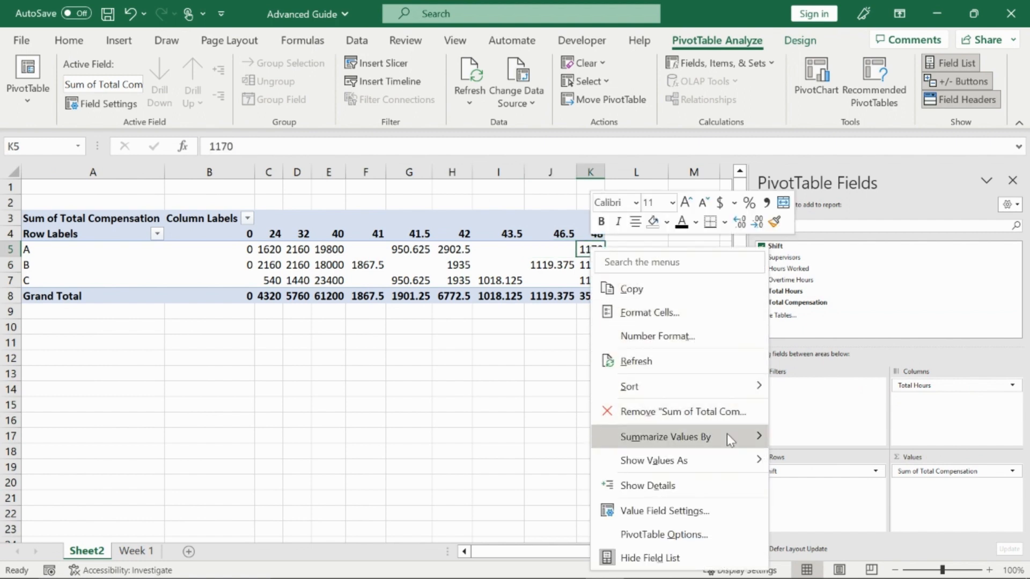
mouse_move(731, 435)
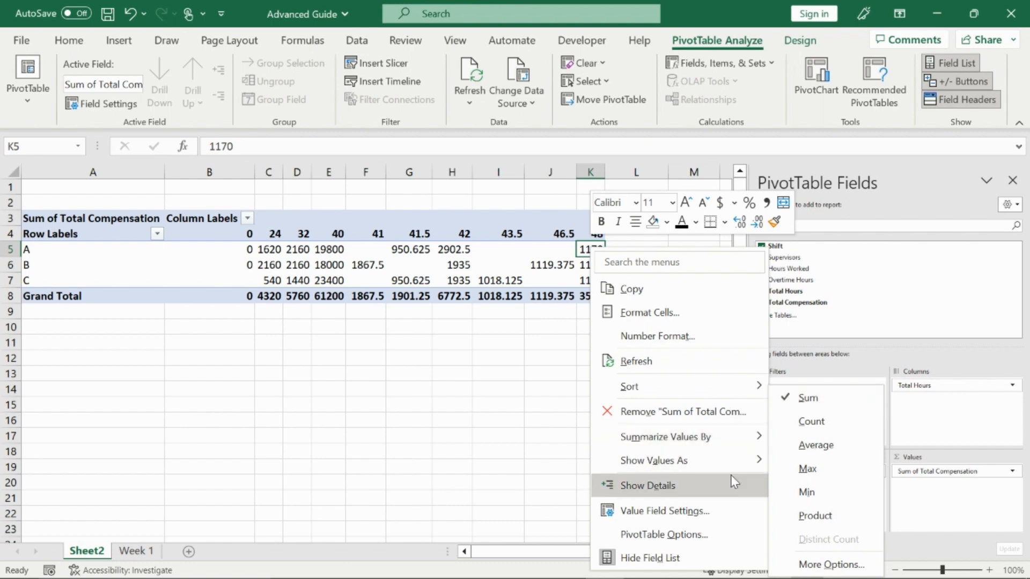
mouse_move(731, 467)
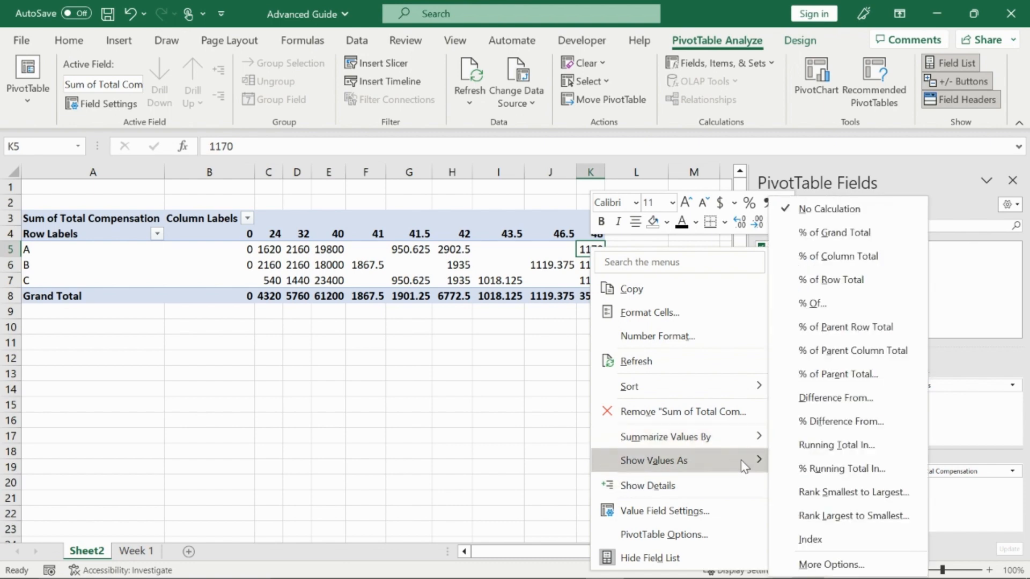
left_click(841, 240)
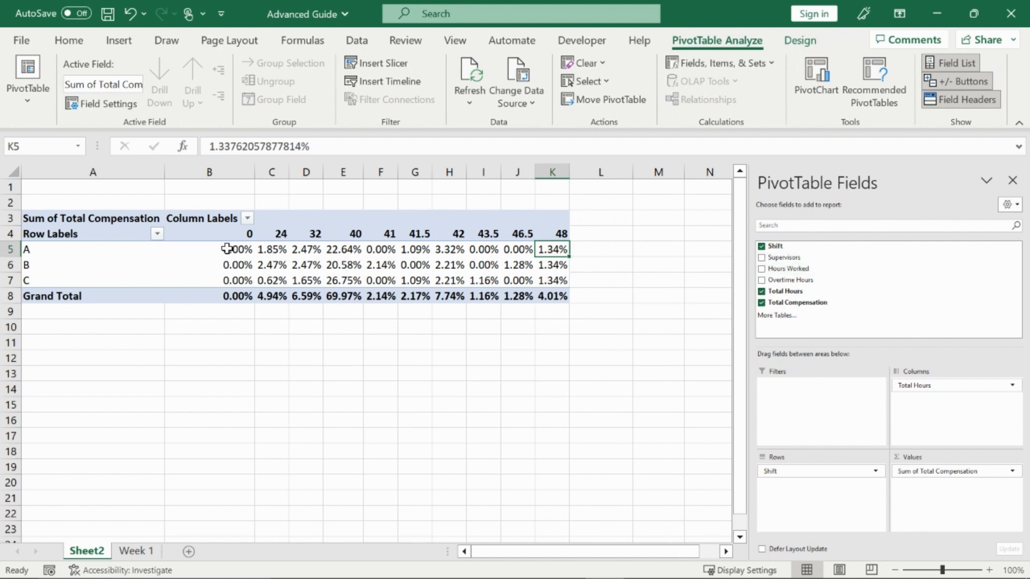
Examine the compensation percentages in the grand total row and for shifts A, B and C at 48 total hours
left_click_drag(272, 296, 552, 295)
left_click(552, 250)
left_click(456, 280)
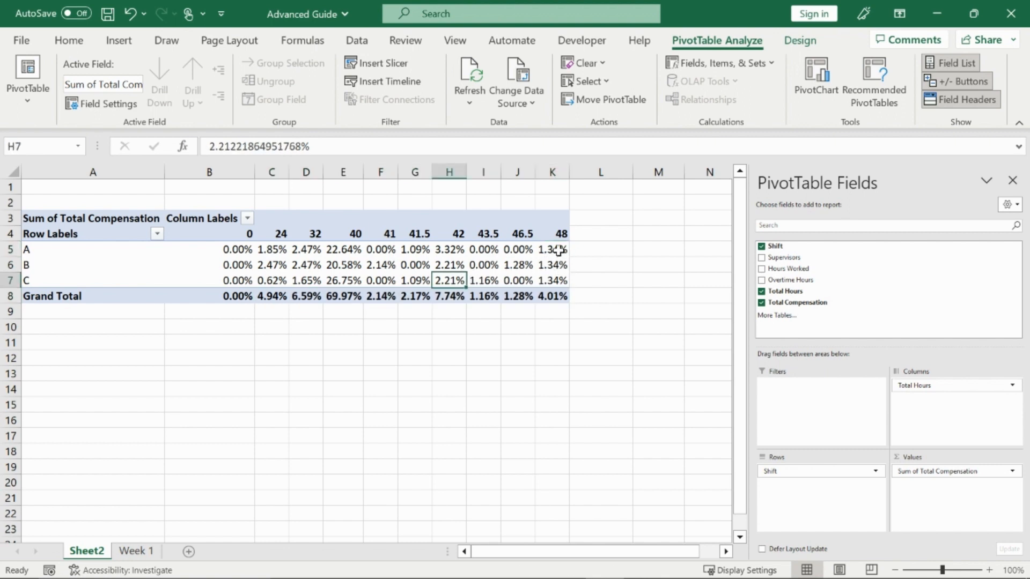
mouse_move(560, 247)
left_click_drag(555, 247, 554, 280)
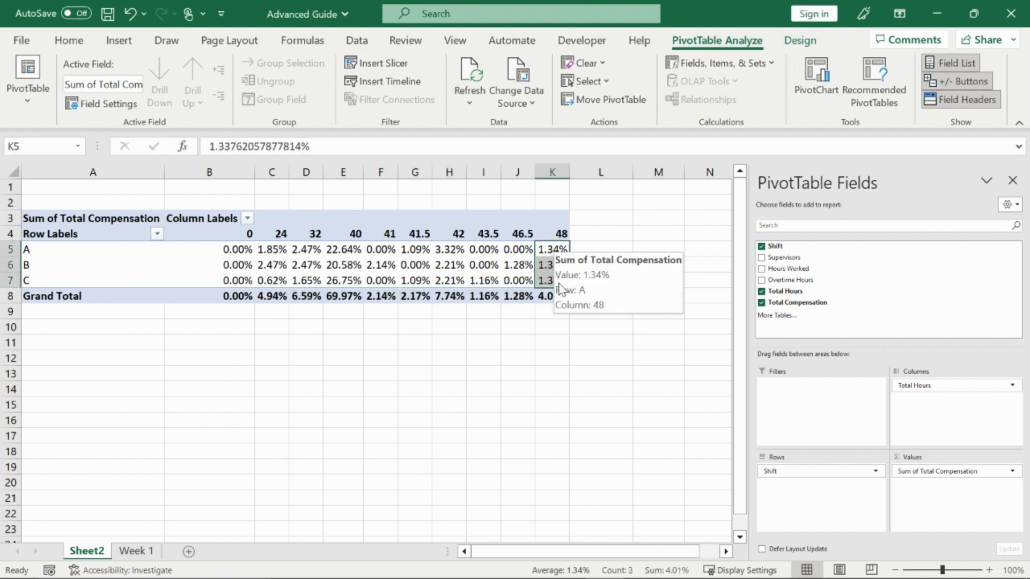
left_click(552, 265)
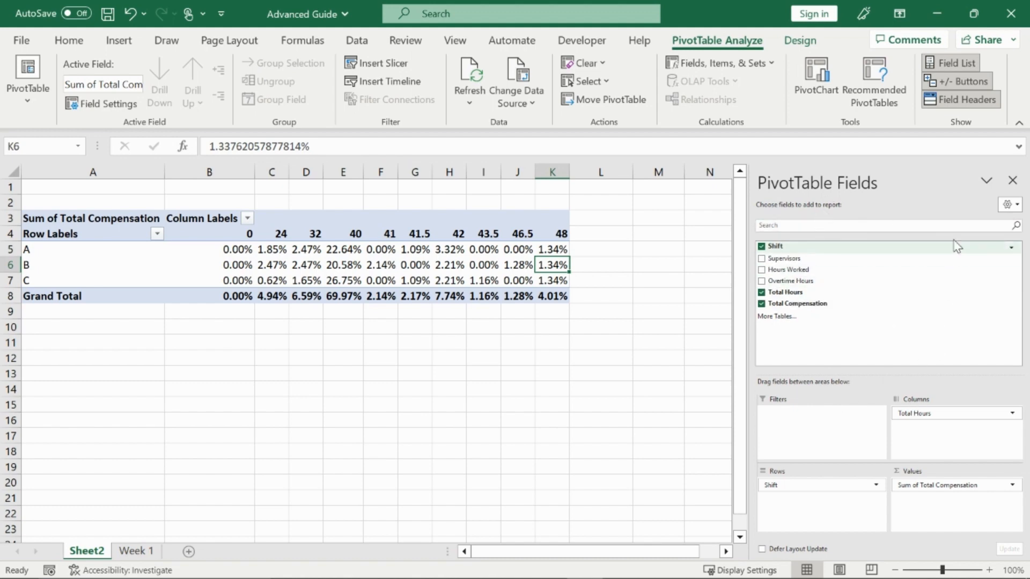
Try the PivotTable field list's side-by-side, fields-only and areas-only layouts, and return to fields stacked above the areas
left_click(1015, 208)
left_click(912, 272)
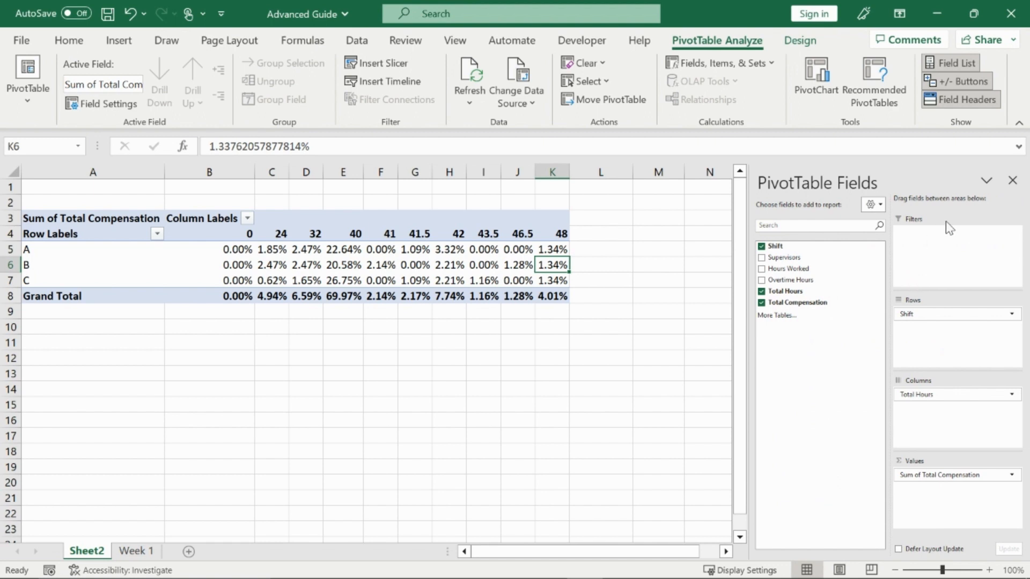
left_click(872, 204)
left_click(889, 304)
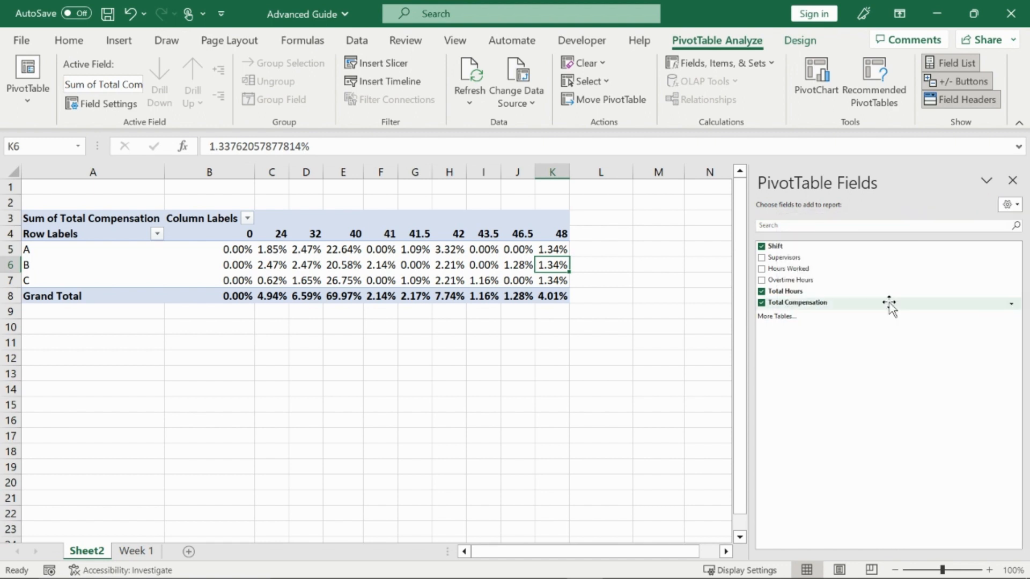
left_click(1009, 204)
left_click(874, 356)
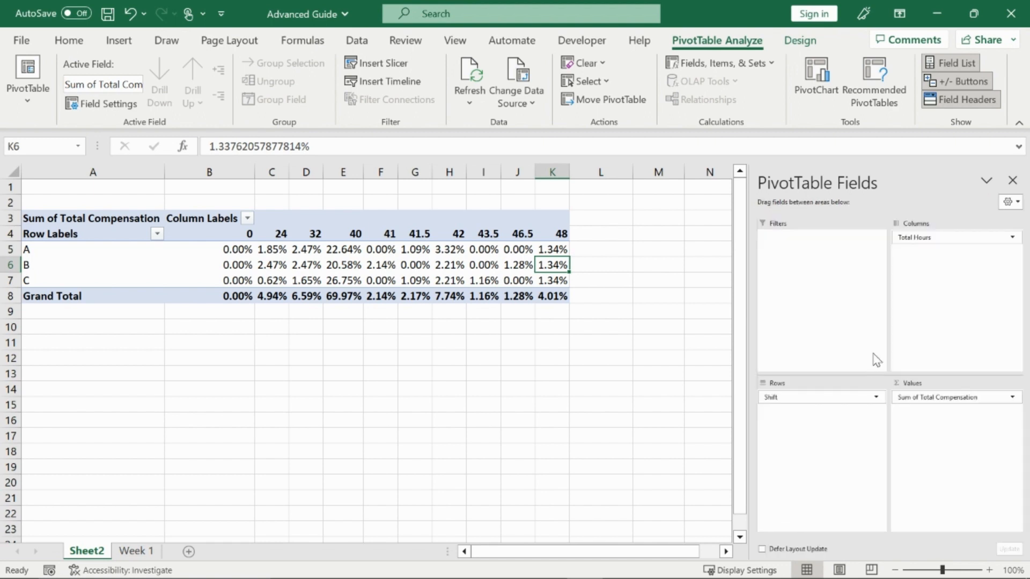
left_click(1007, 203)
left_click(965, 227)
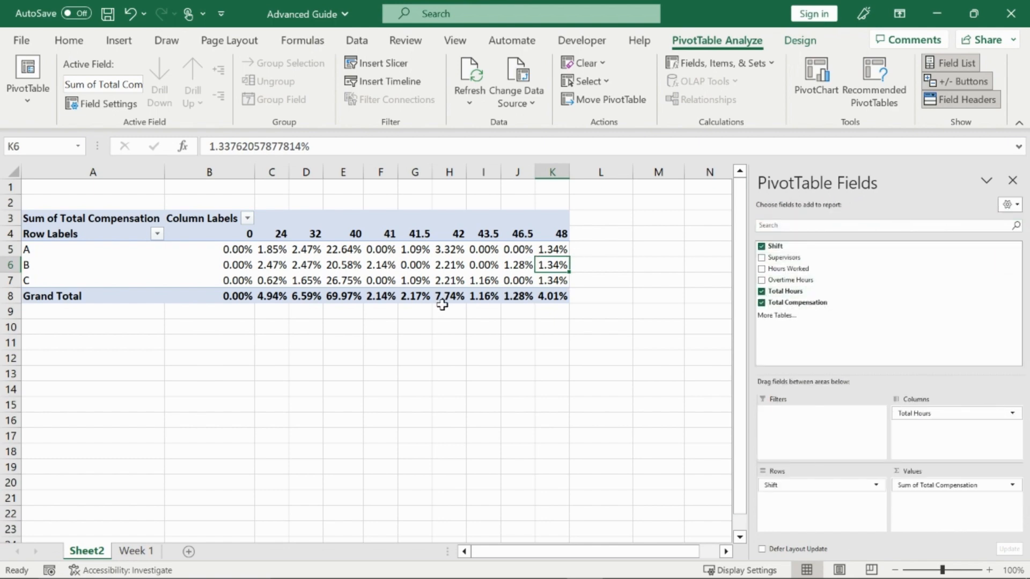
Look at the Week 1 source sheet and return to the PivotTable on Sheet2
mouse_move(474, 261)
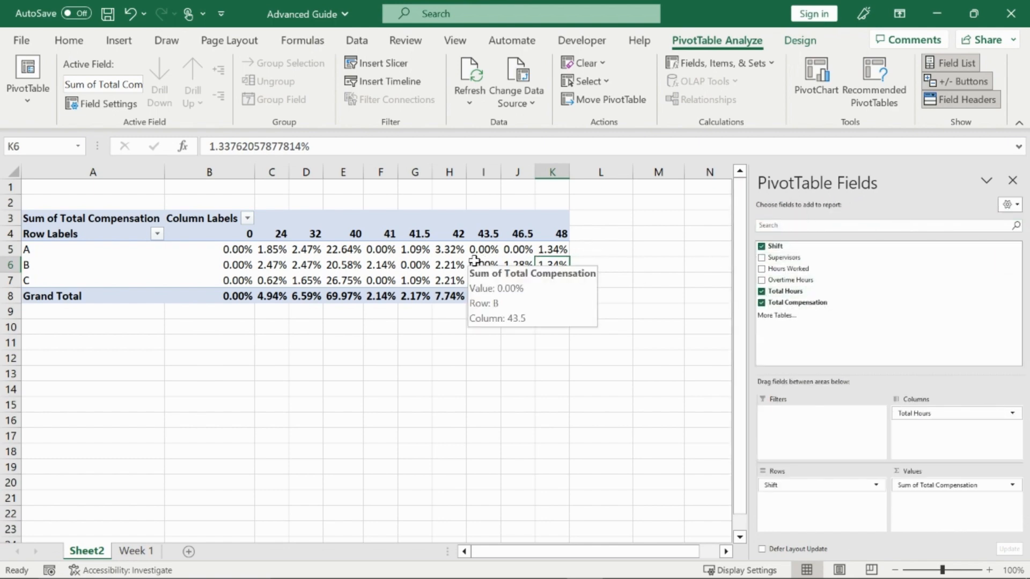
left_click(136, 551)
left_click(86, 551)
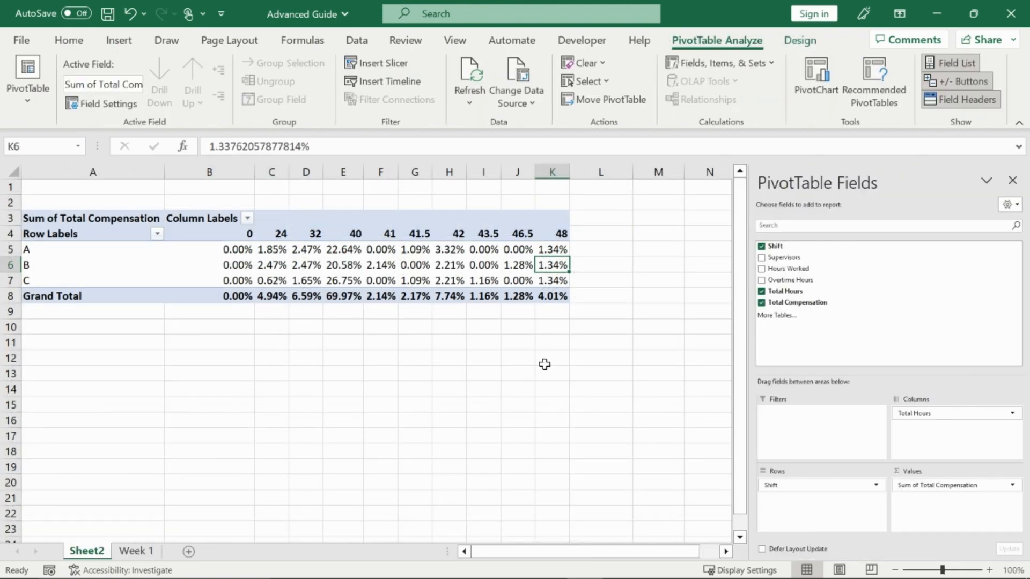
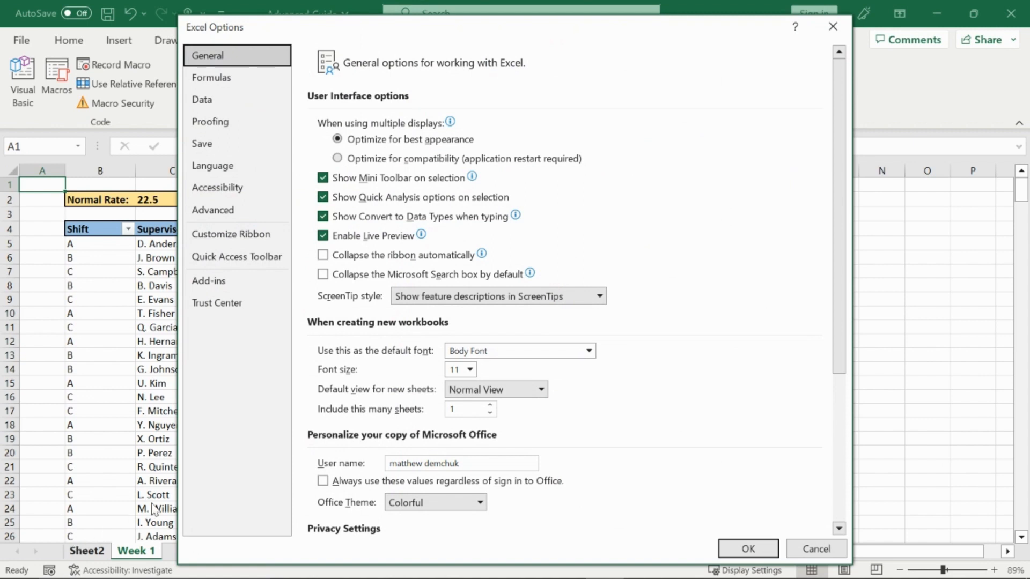
Switch the Developer tab off and back on in the ribbon customization, and accept the options
left_click(231, 239)
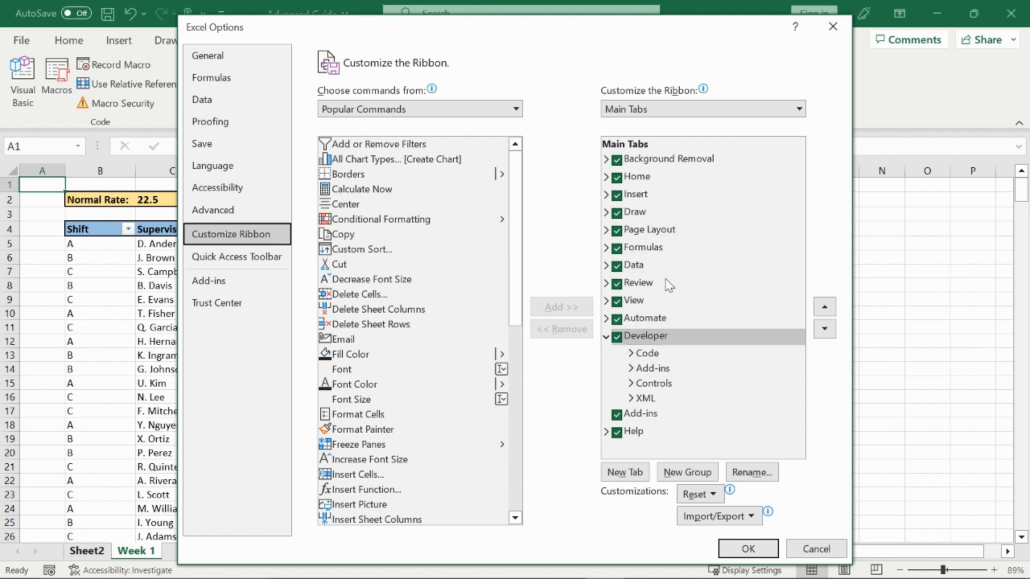
left_click(617, 337)
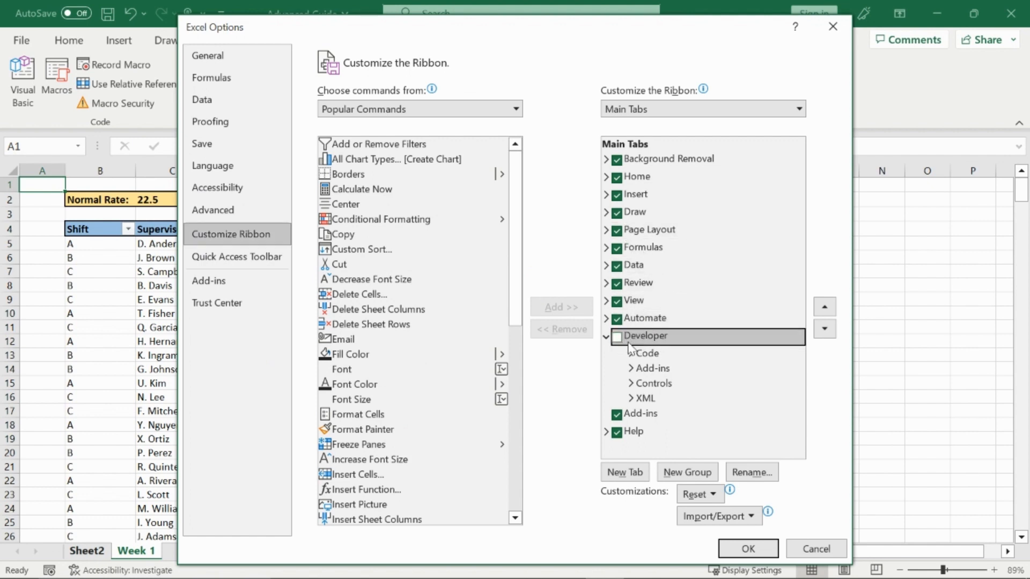
left_click(617, 338)
left_click(748, 548)
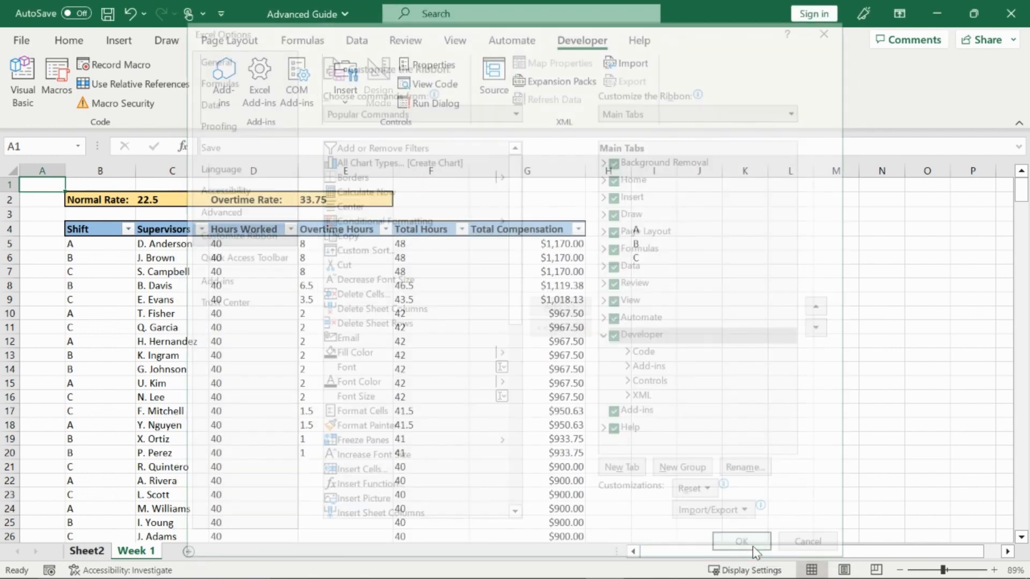
Enter the text "Excel" in cell K2 of the Week 1 sheet
left_click(718, 384)
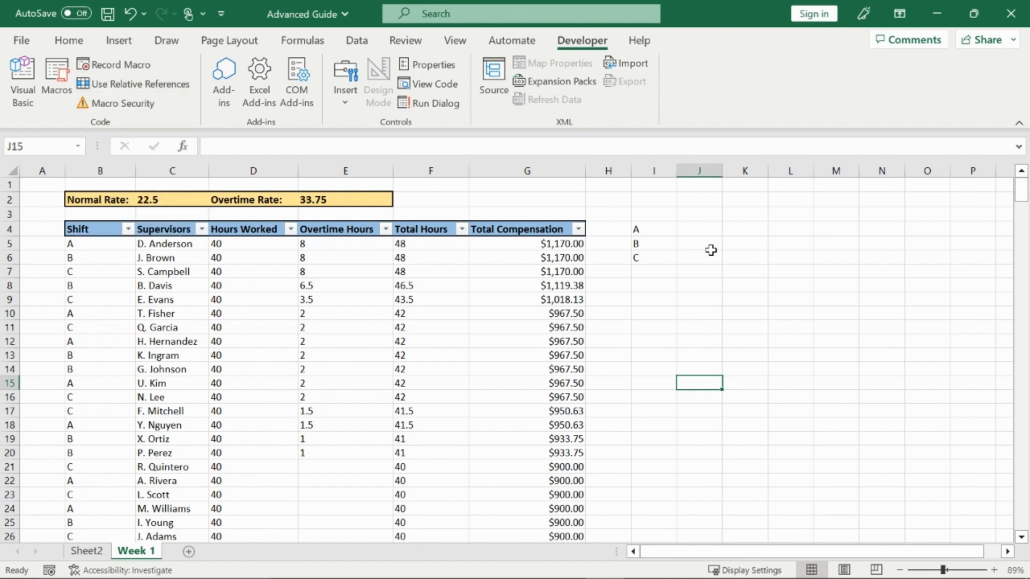
left_click(745, 199)
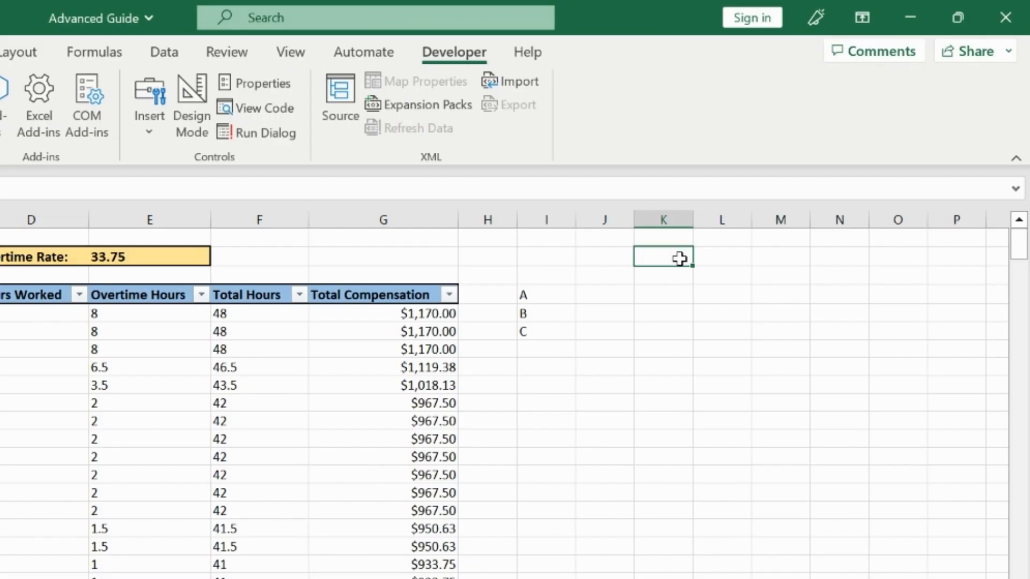
type("Excel")
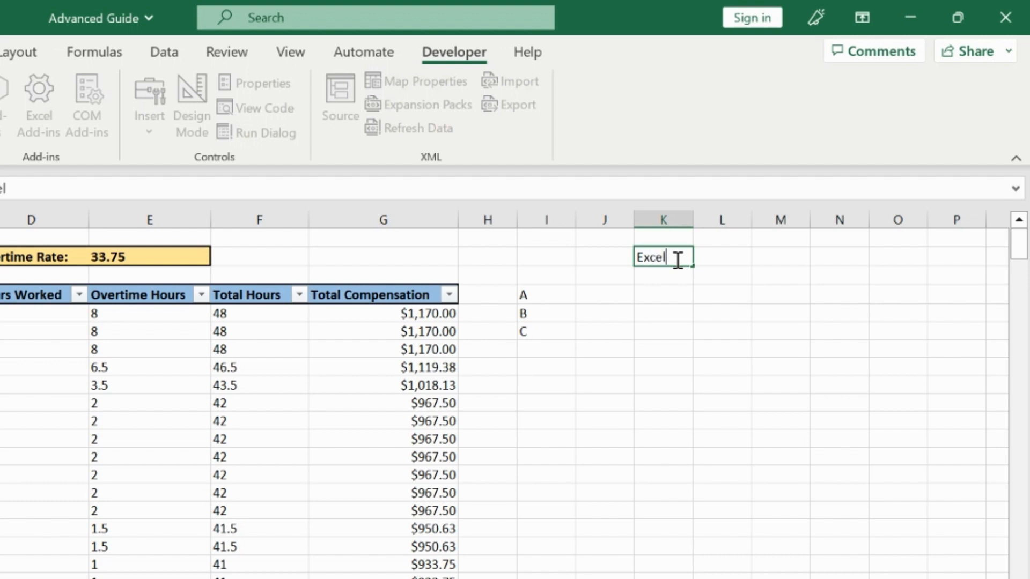
left_click(715, 275)
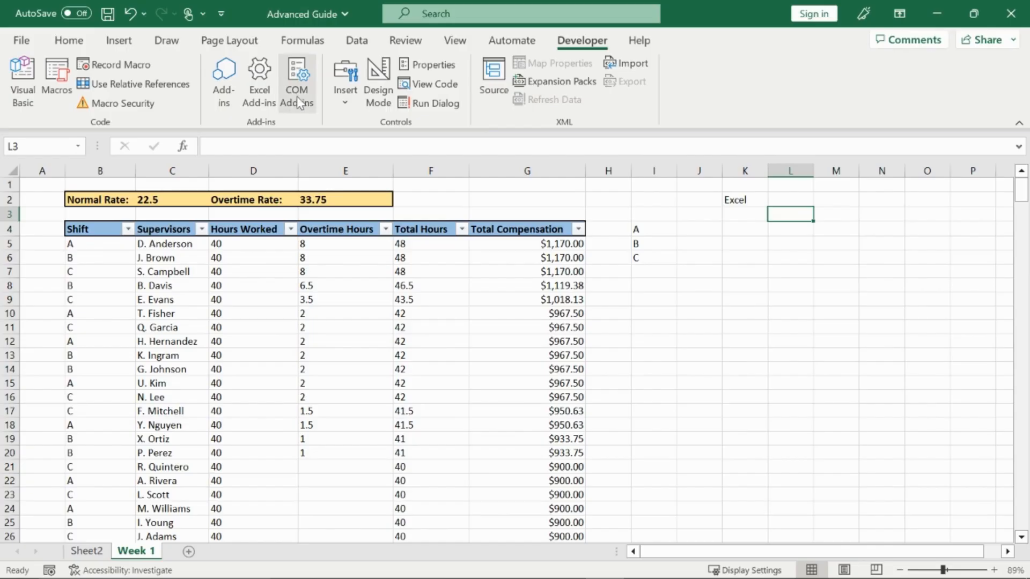
Start recording a macro named Macro3, stored in This Workbook, with the shortcut key Ctrl+Shift+D
left_click(137, 68)
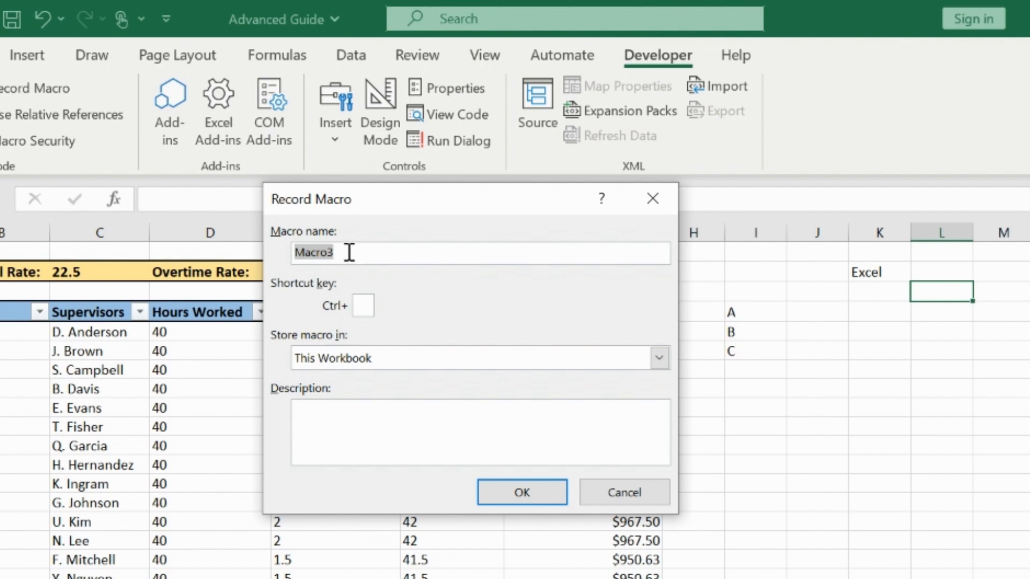
left_click(350, 252)
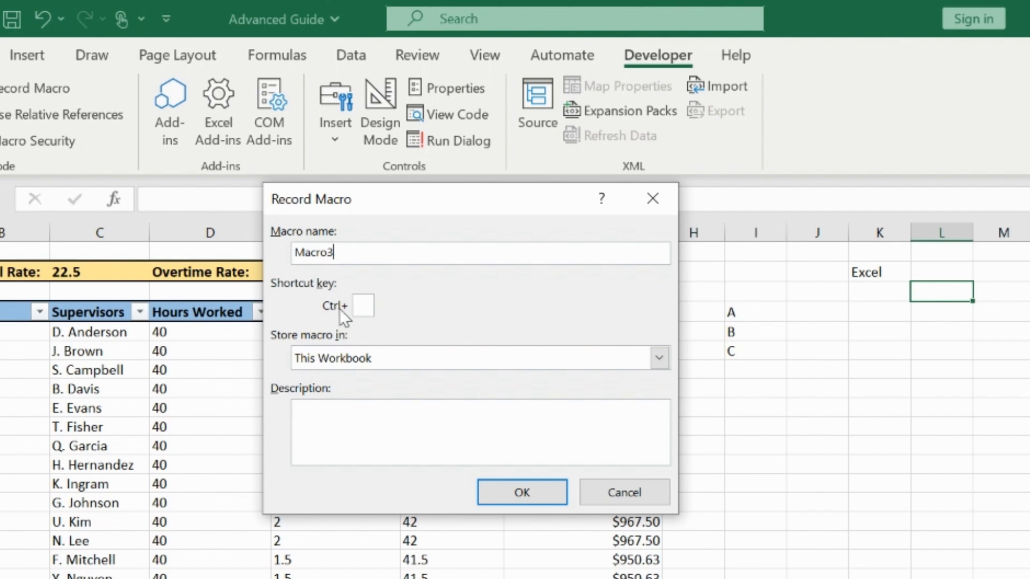
left_click(362, 307)
type("D")
key("BackSpace")
type("z")
key("BackSpace")
type("D")
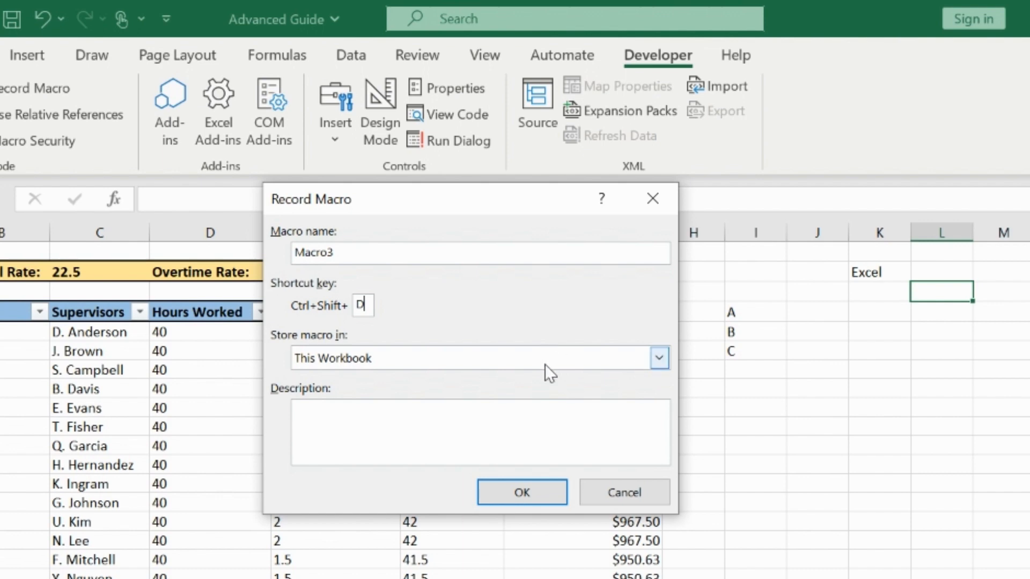
left_click(533, 414)
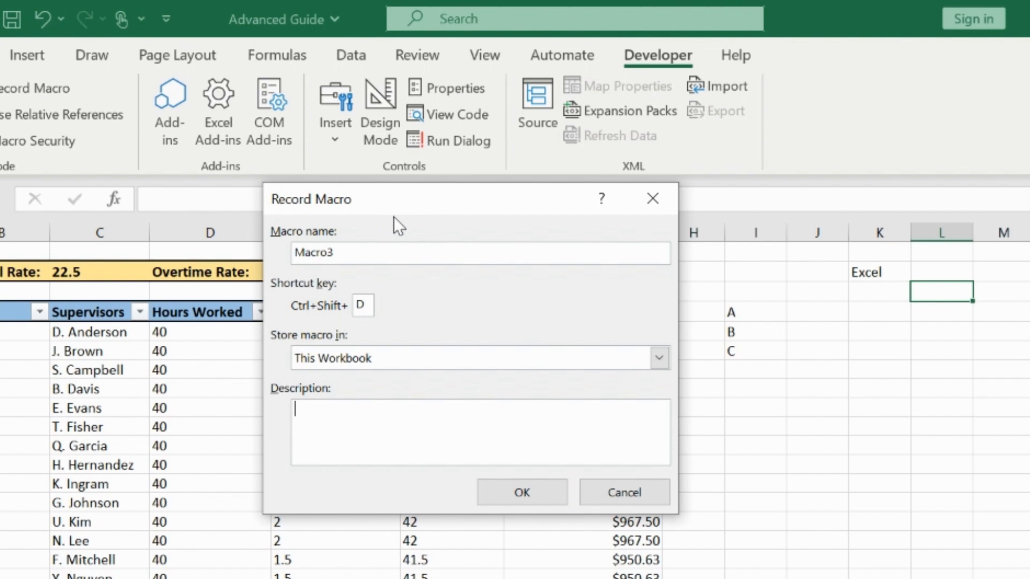
left_click(530, 493)
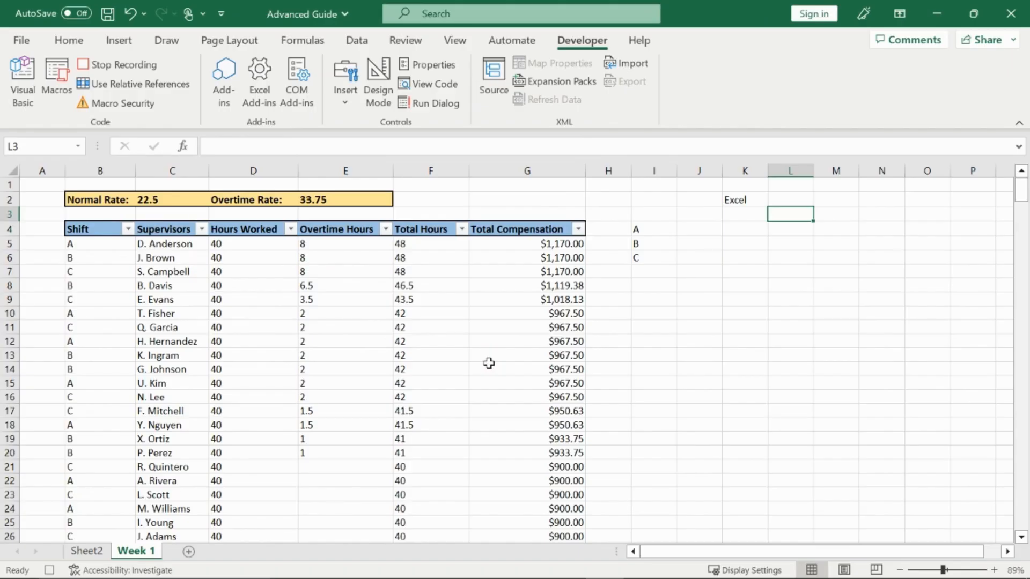
Format cell K2 as bold, italic and underlined with a red fill, and stop the macro recording
left_click(749, 200)
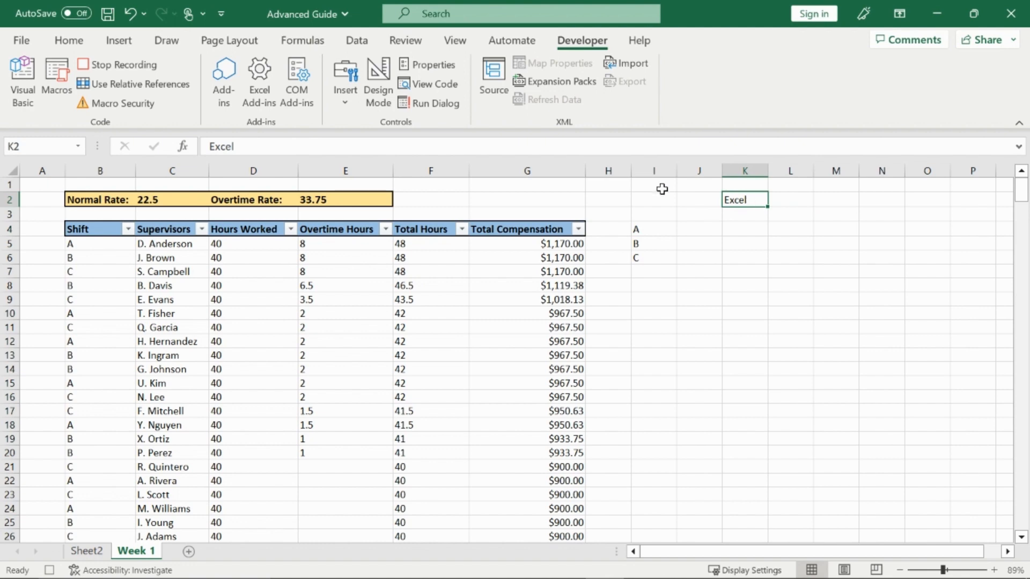
left_click(70, 42)
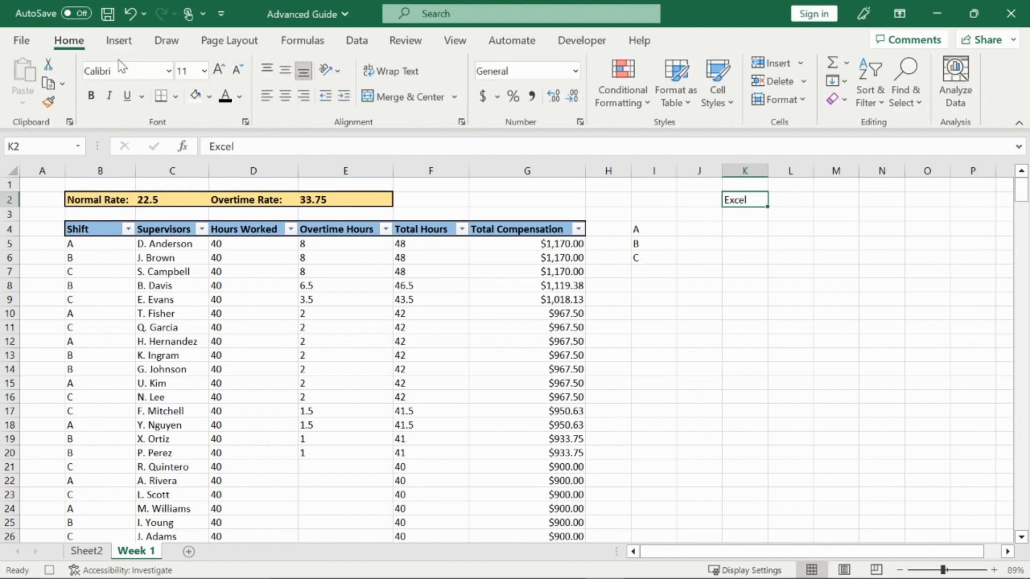
left_click(92, 96)
left_click(110, 97)
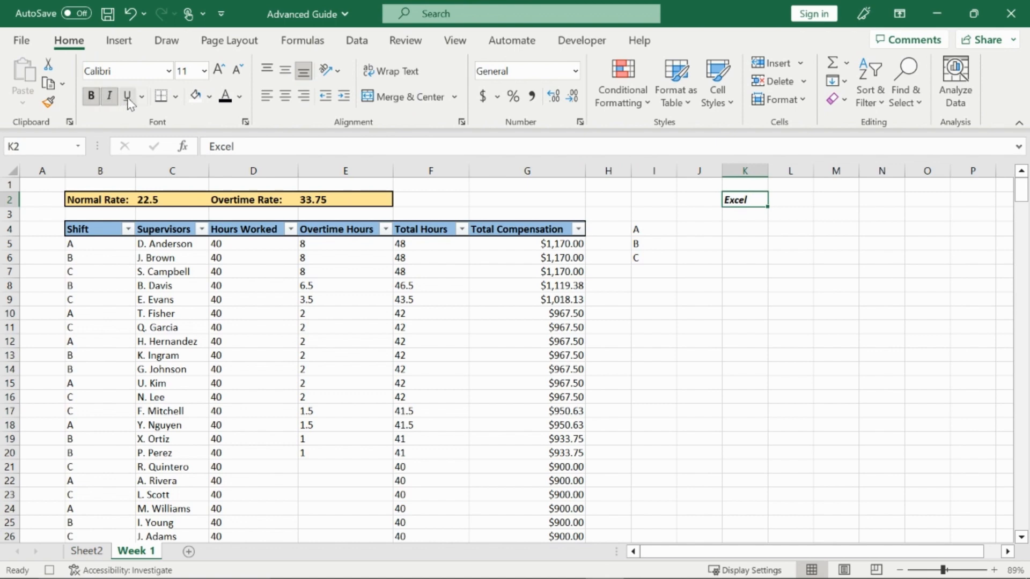
left_click(127, 98)
left_click(209, 97)
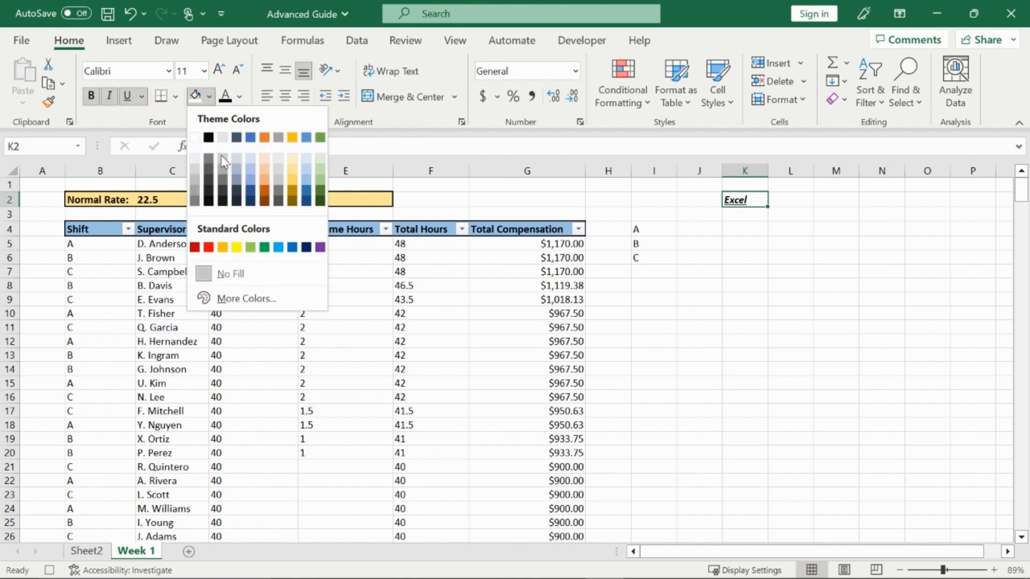
left_click(211, 247)
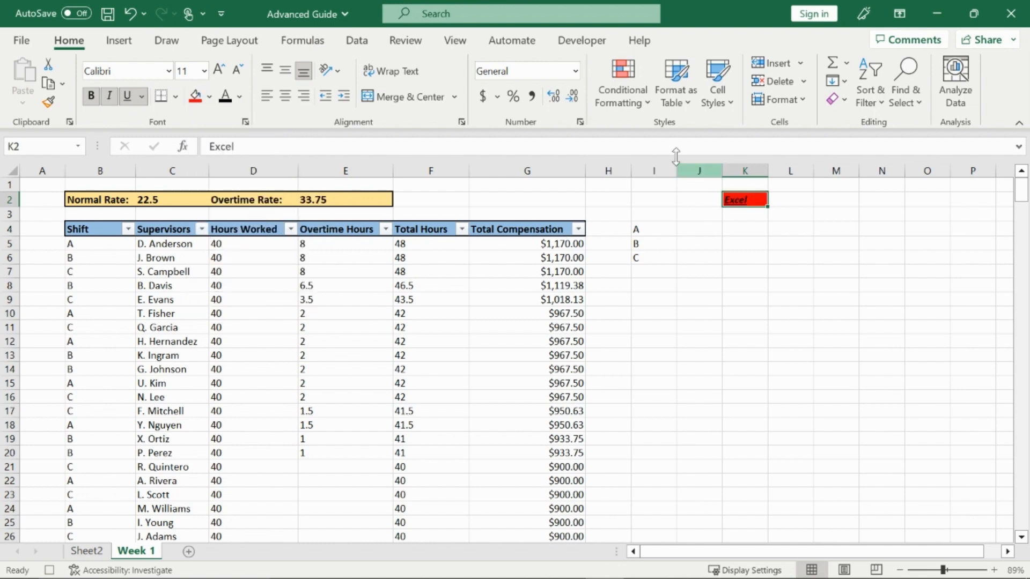
left_click(584, 41)
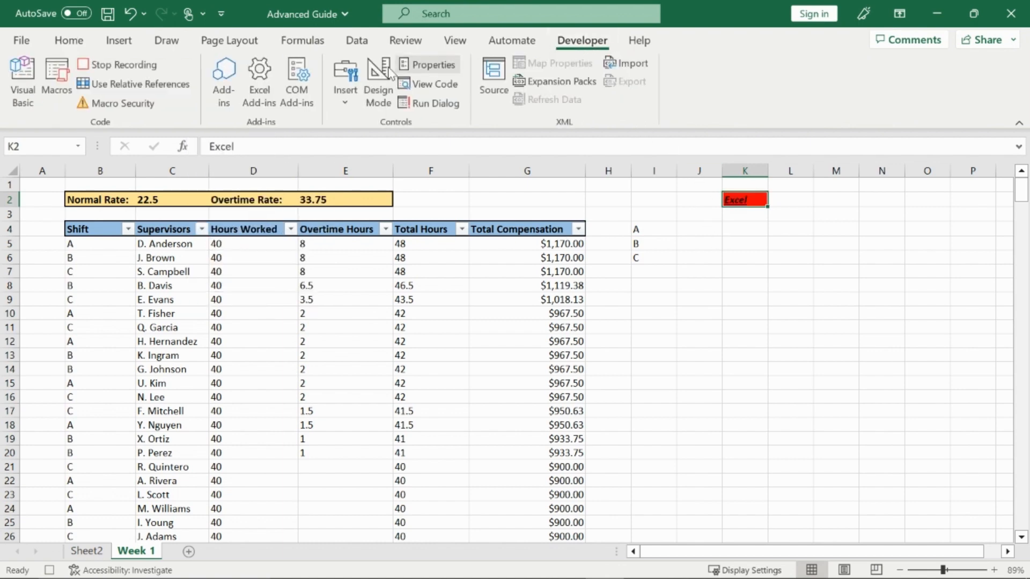
left_click(131, 65)
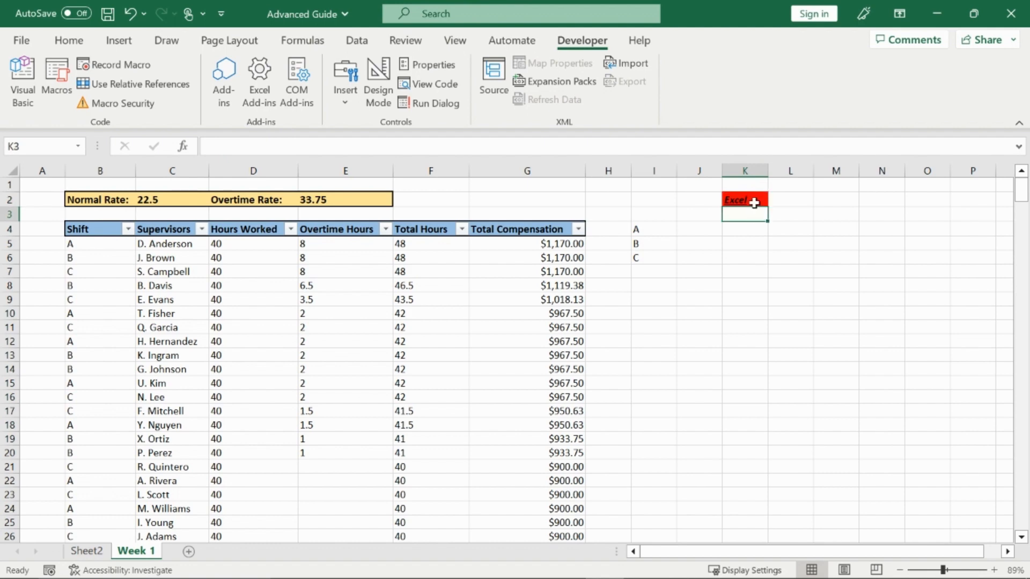
Remove the bold, italic and underline formatting from cell K2 and set its fill to white
left_click(69, 43)
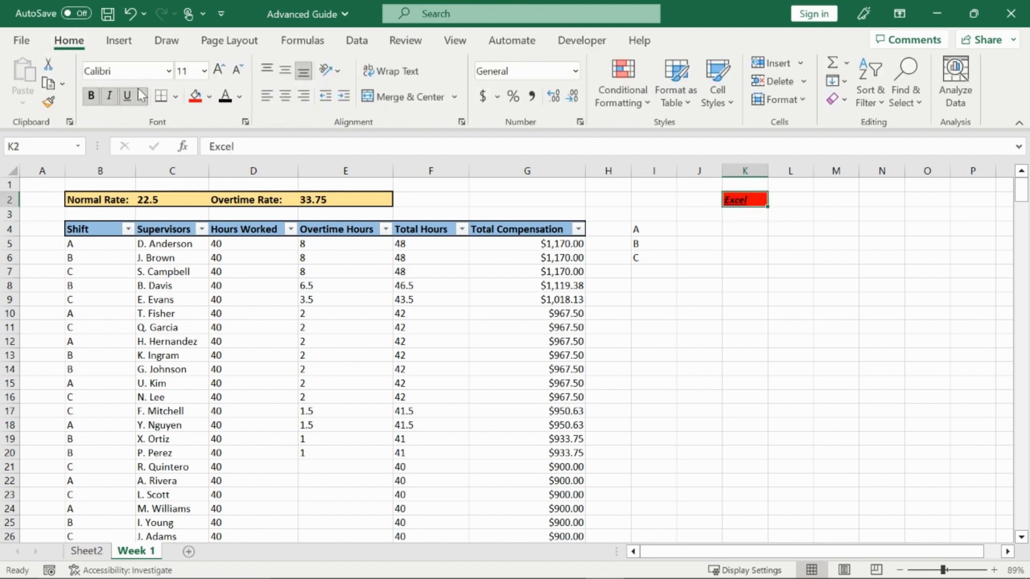
left_click(209, 97)
left_click(196, 138)
left_click(664, 246)
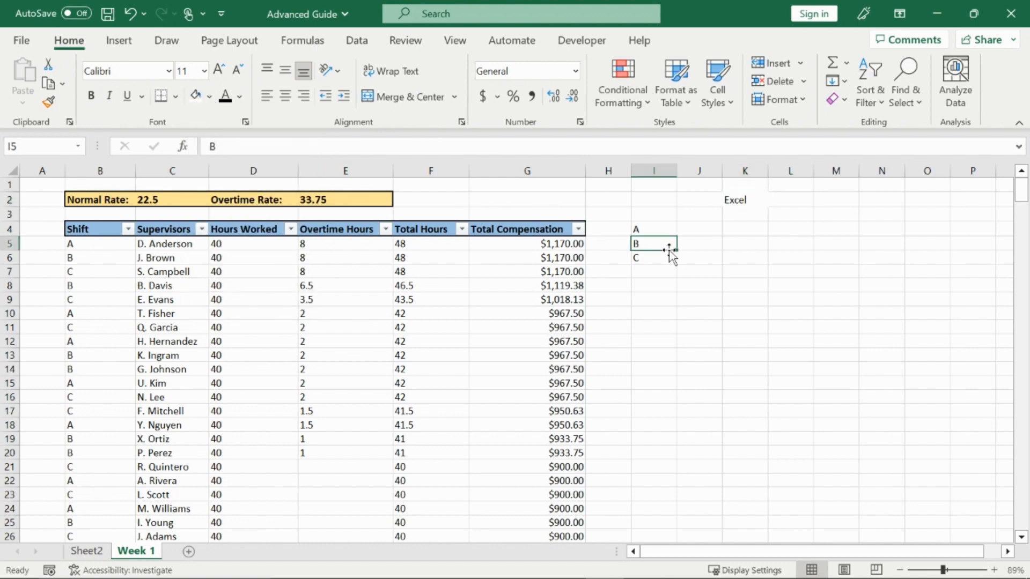
Run the recorded red-fill formatting macro on cell K2
left_click(751, 204)
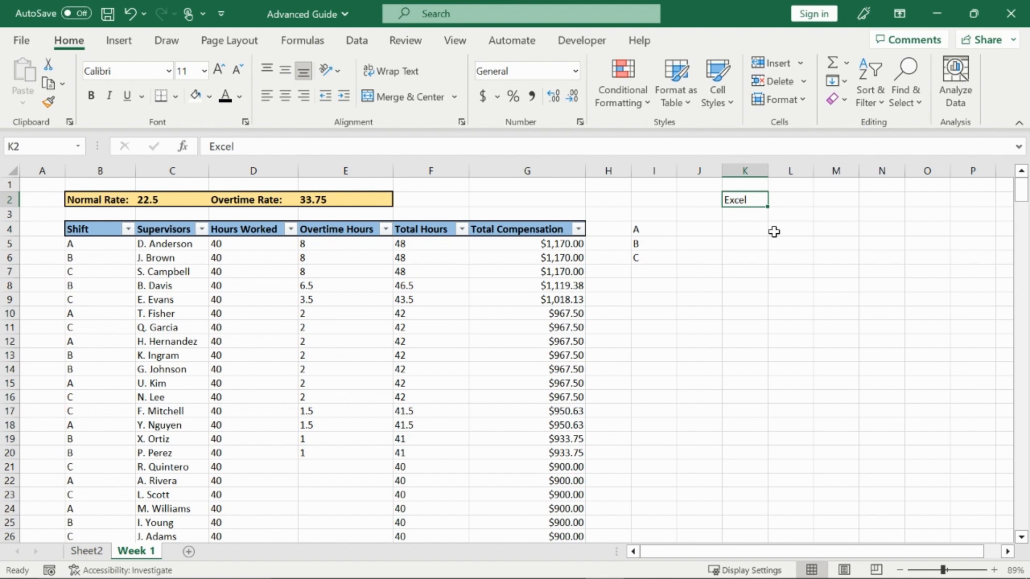
key("ctrl+shift+m")
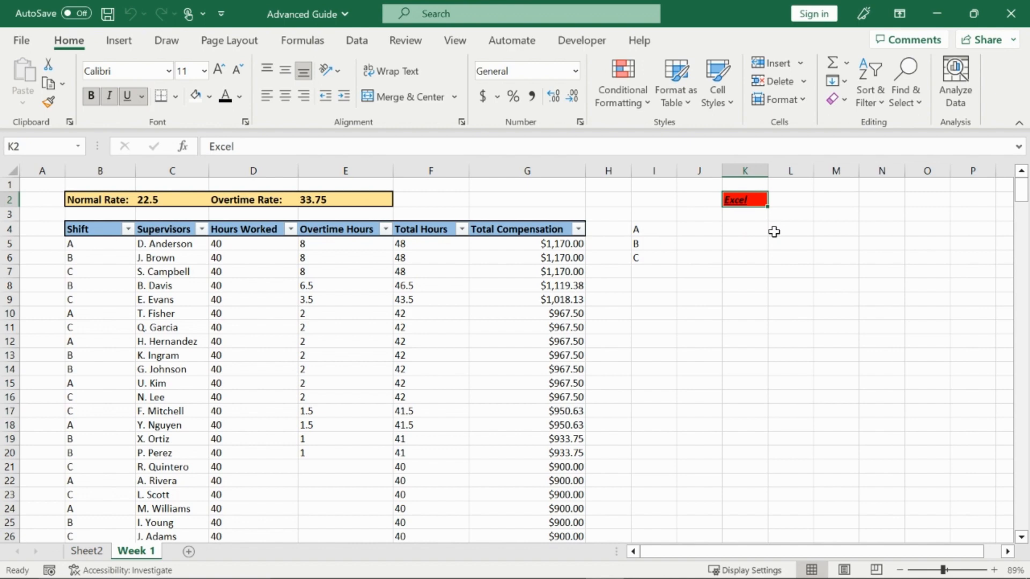
left_click(790, 199)
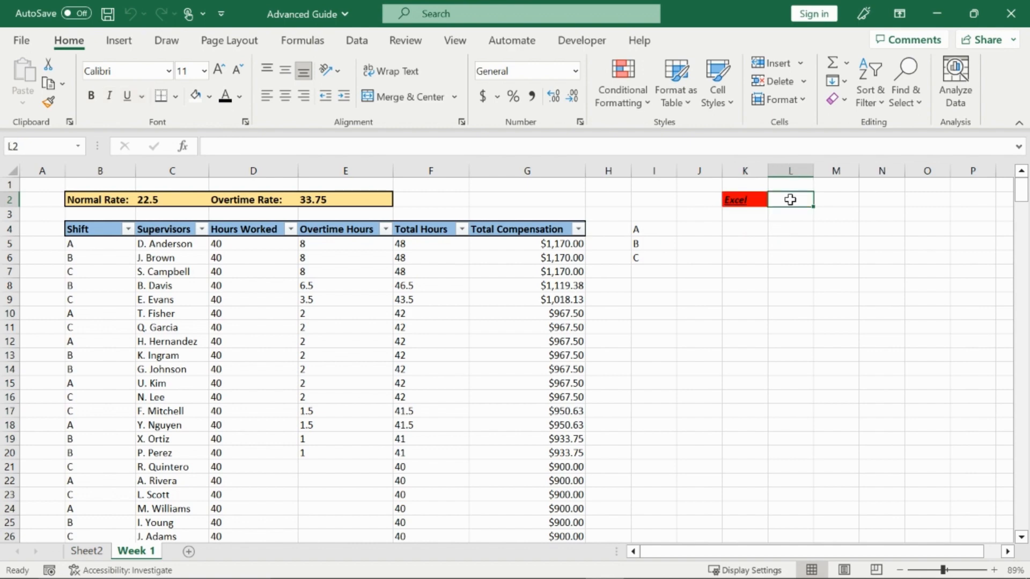
key("Left")
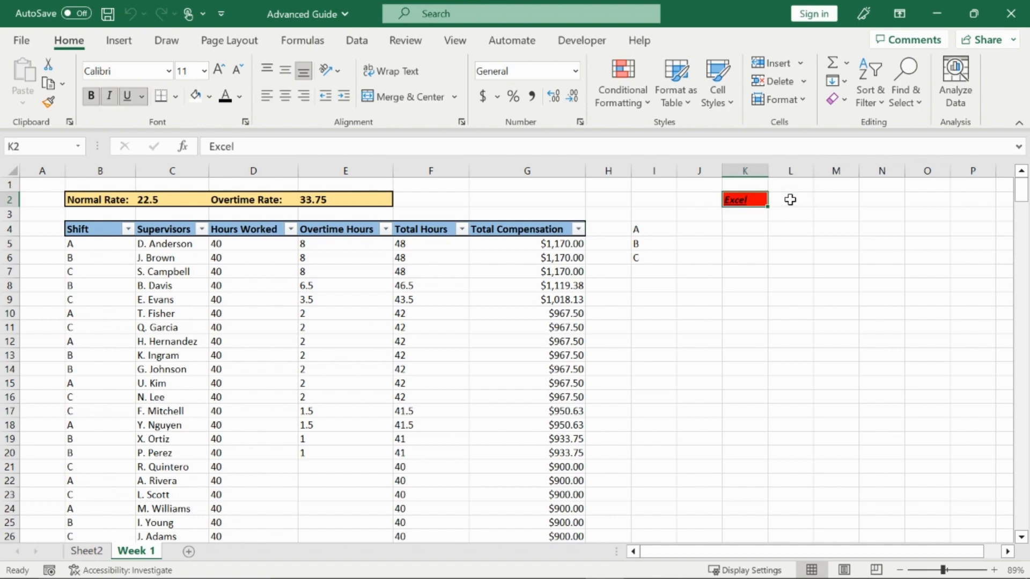
Enter the text "Excel" in cell L2 of the Week 1 sheet
left_click(582, 40)
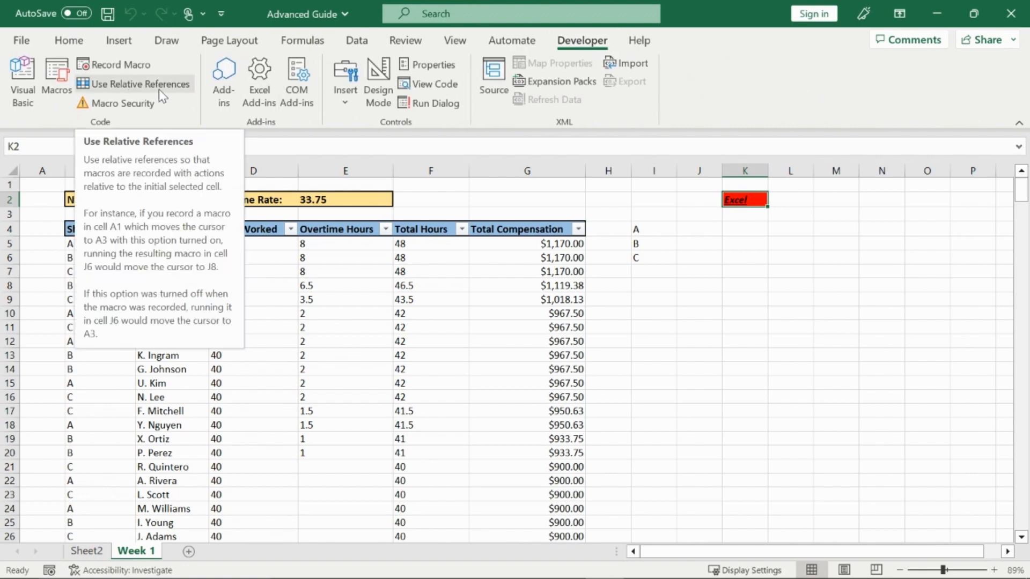
left_click(799, 200)
type("Excel")
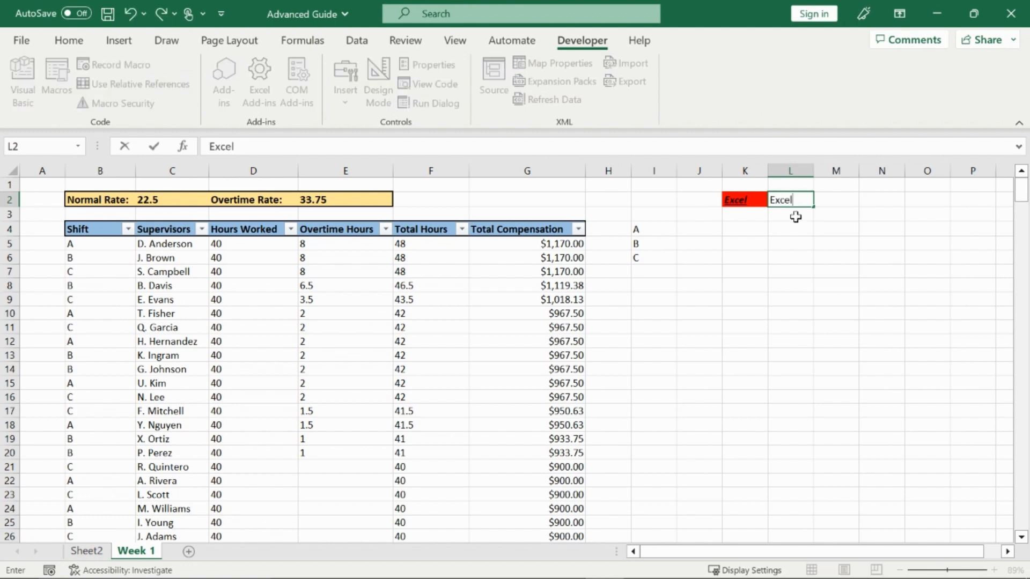
key("Return")
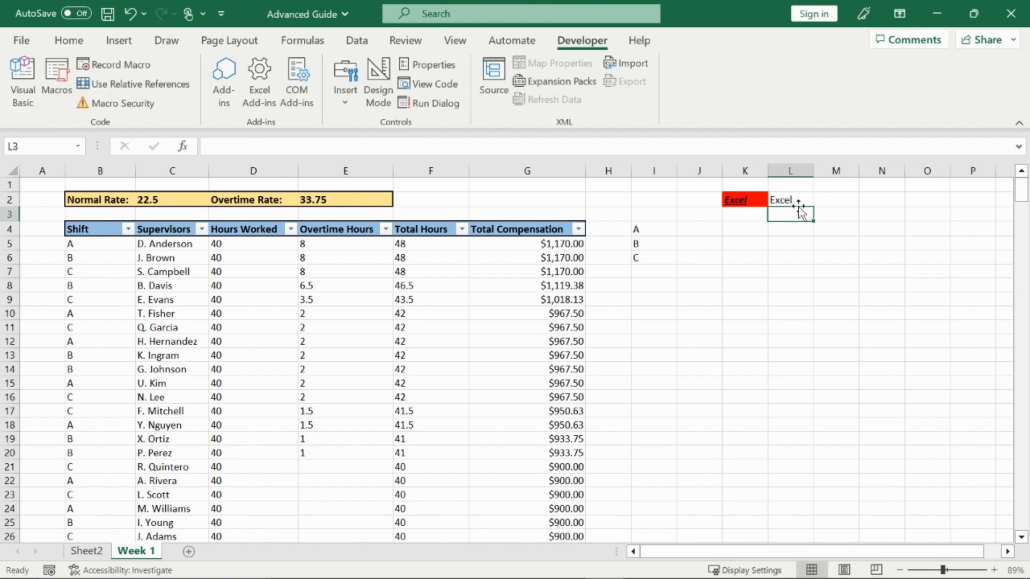
Turn on relative references and start recording Macro4 from cell L2, stored in This Workbook, with the shortcut key Ctrl+Shift+A
left_click(148, 89)
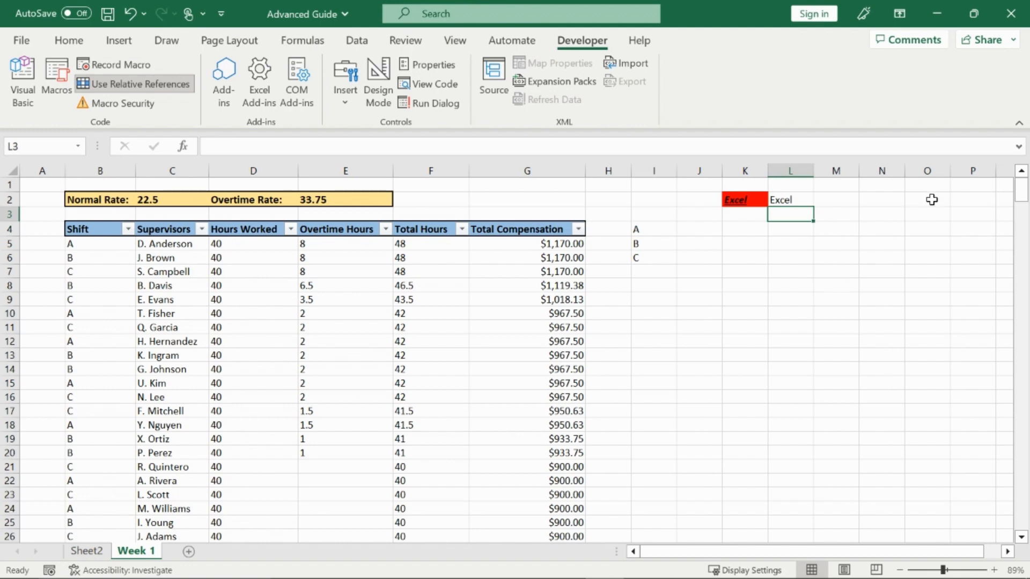
left_click(147, 85)
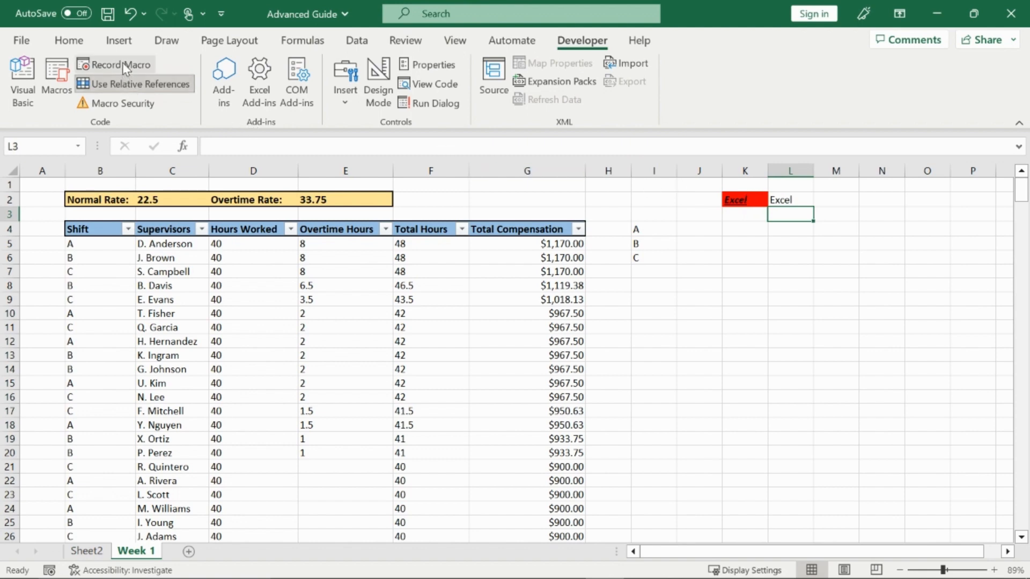
left_click(800, 201)
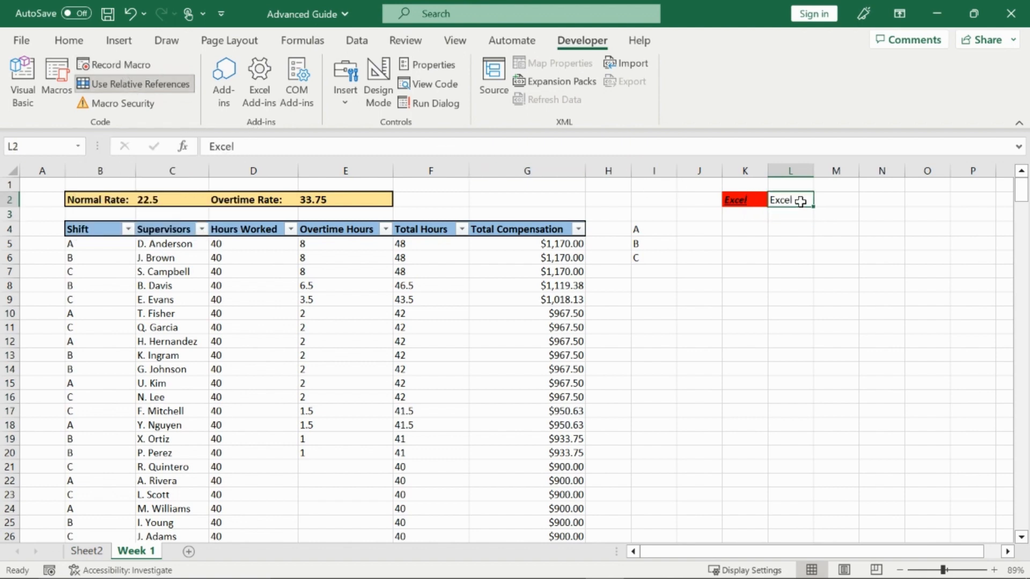
left_click(114, 66)
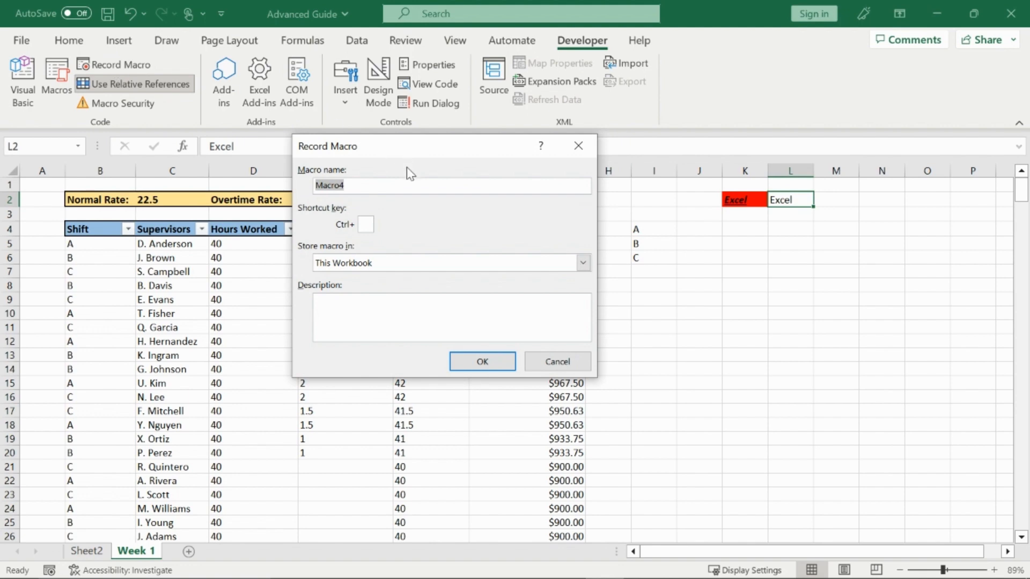
left_click(369, 223)
type("A")
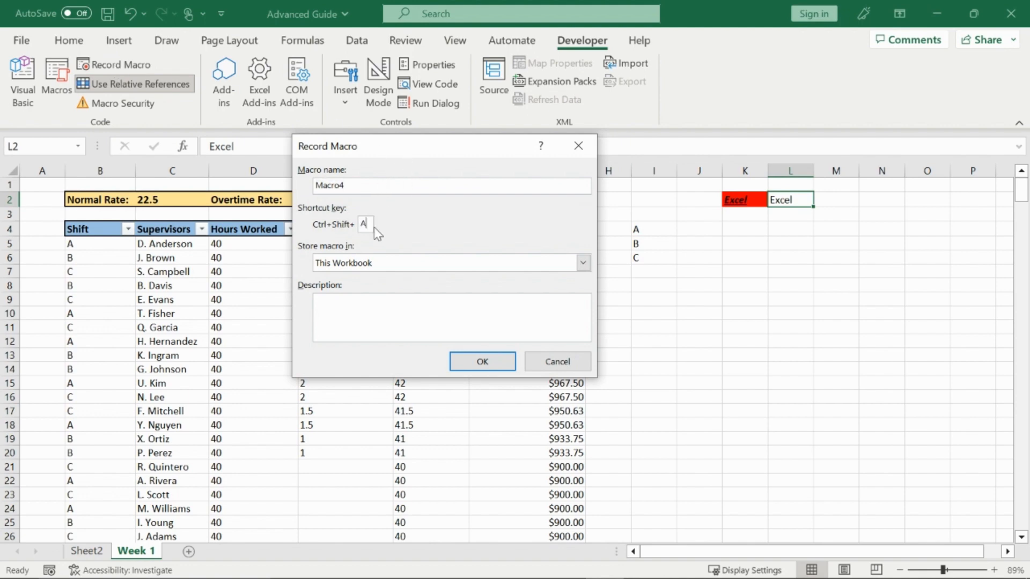
left_click(482, 361)
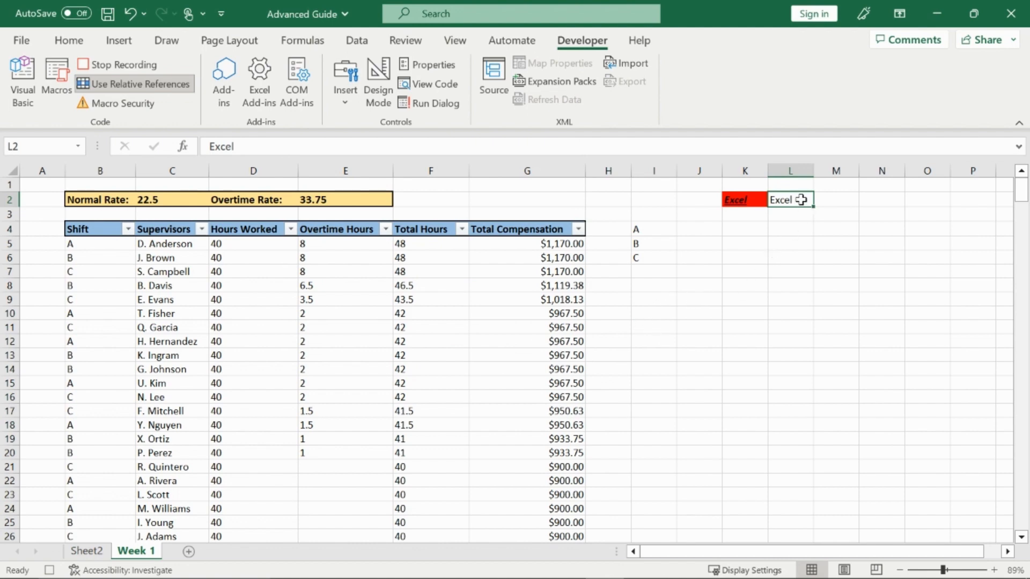
Format cell L2 with a dark blue-gray fill, bold, italic, underline and font size 24, and autofit column L
left_click(71, 42)
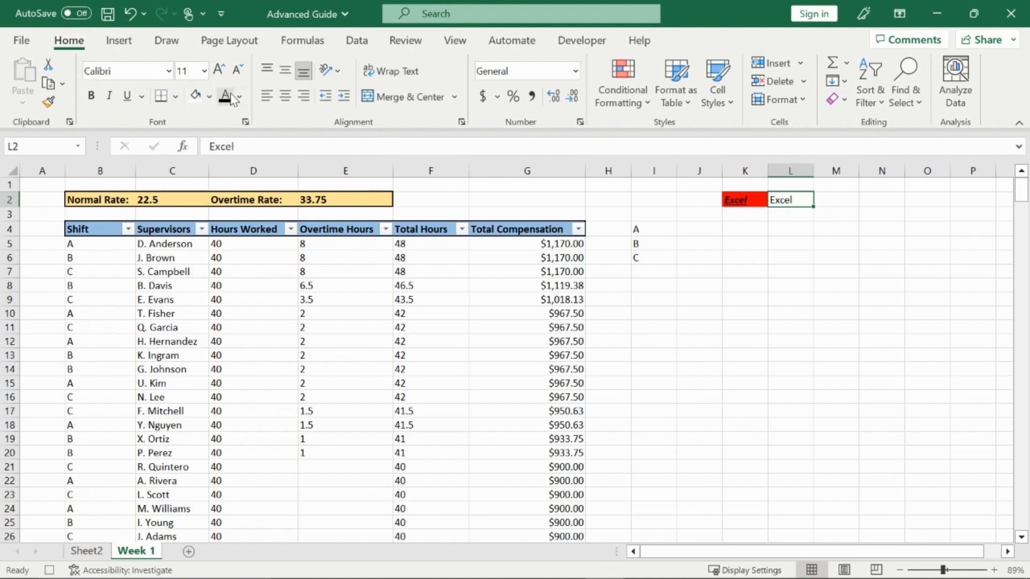
left_click(210, 97)
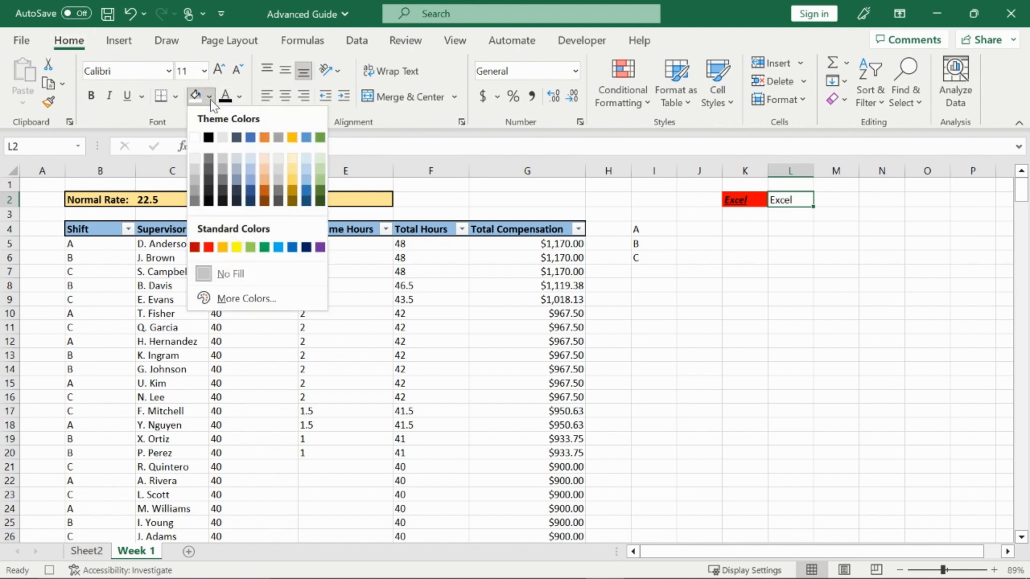
left_click(238, 139)
left_click(96, 98)
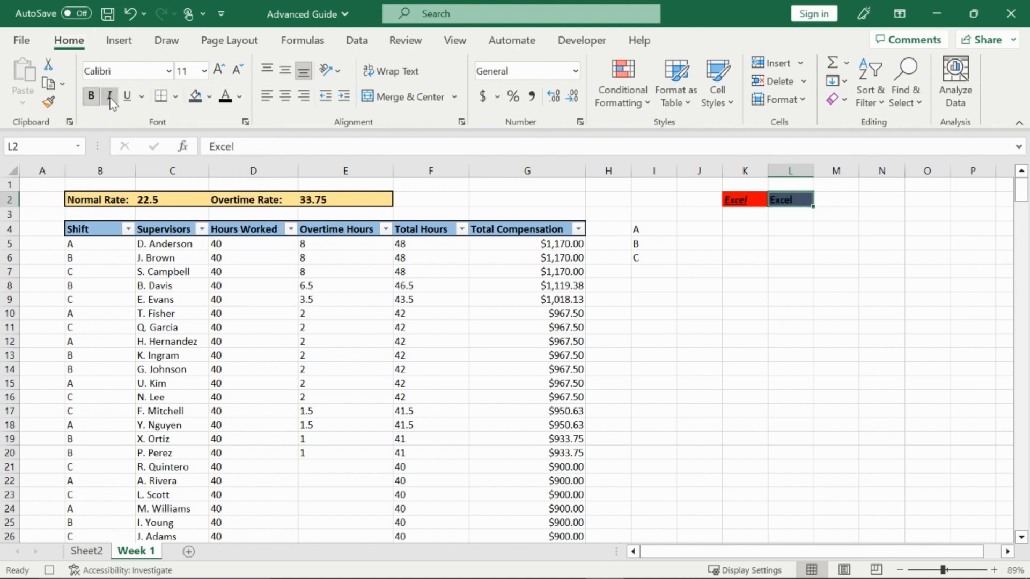
left_click(204, 71)
left_click(197, 290)
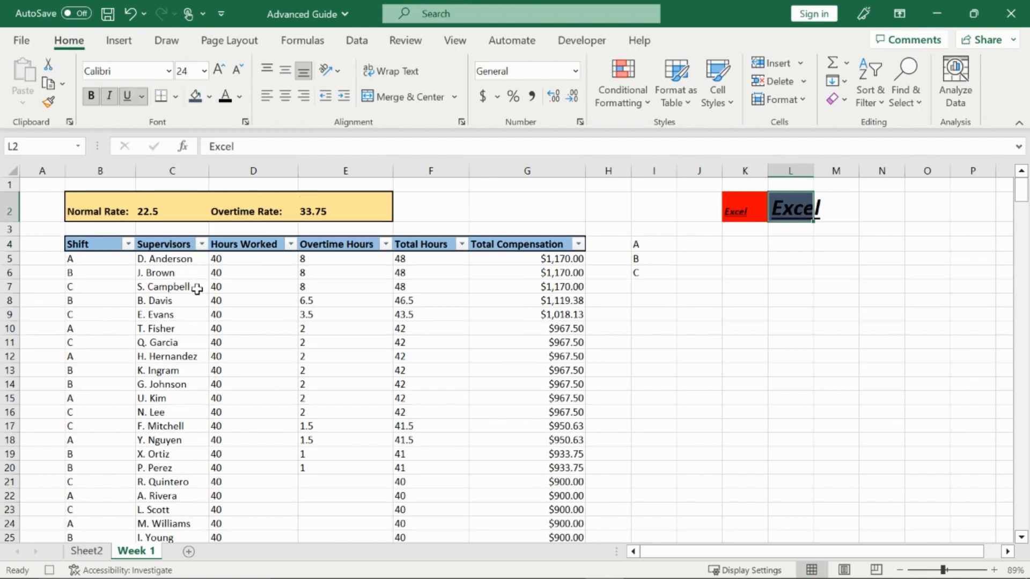
double_click(815, 171)
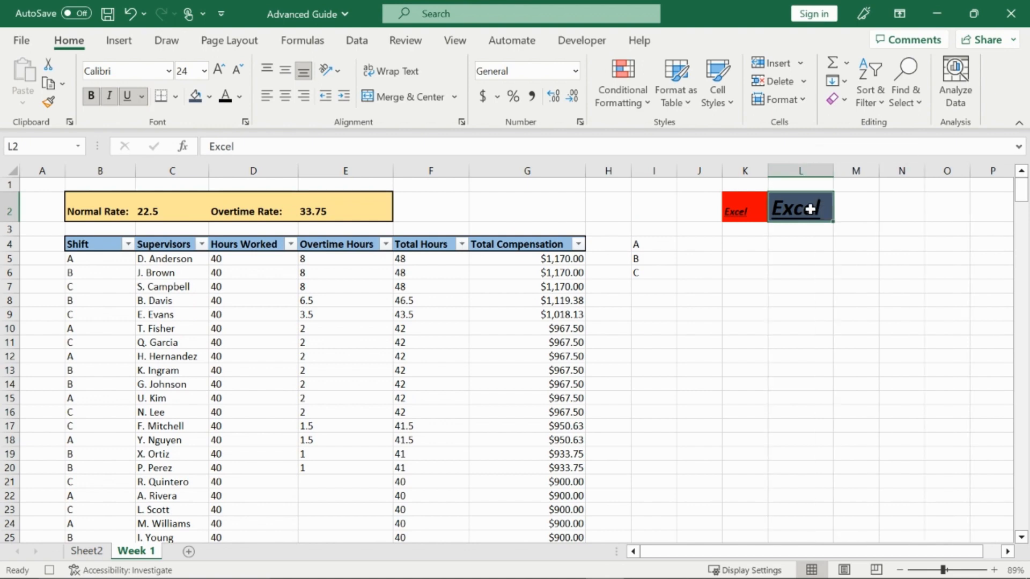
Stop recording the second macro and turn off relative references
left_click(583, 43)
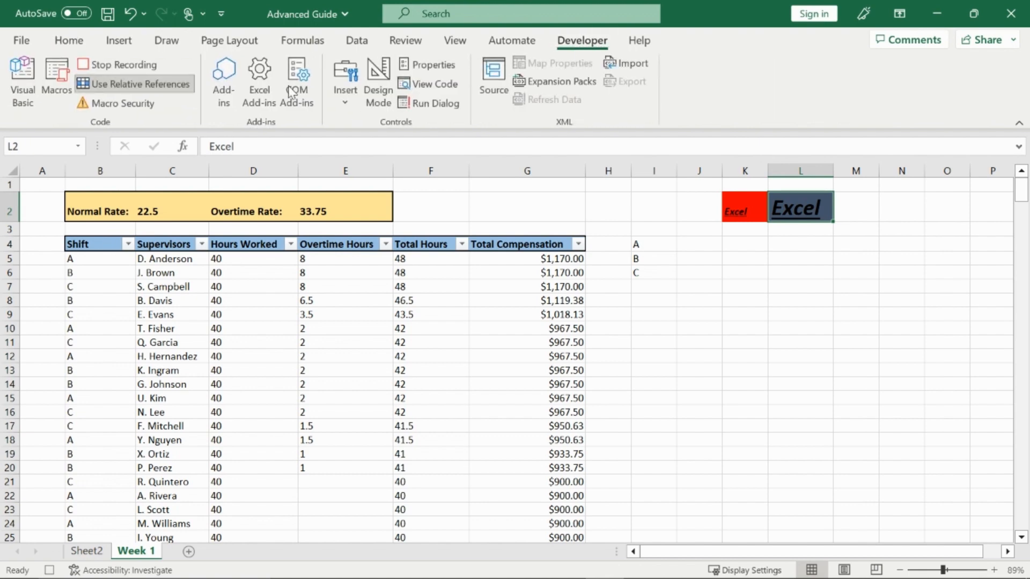
left_click(141, 66)
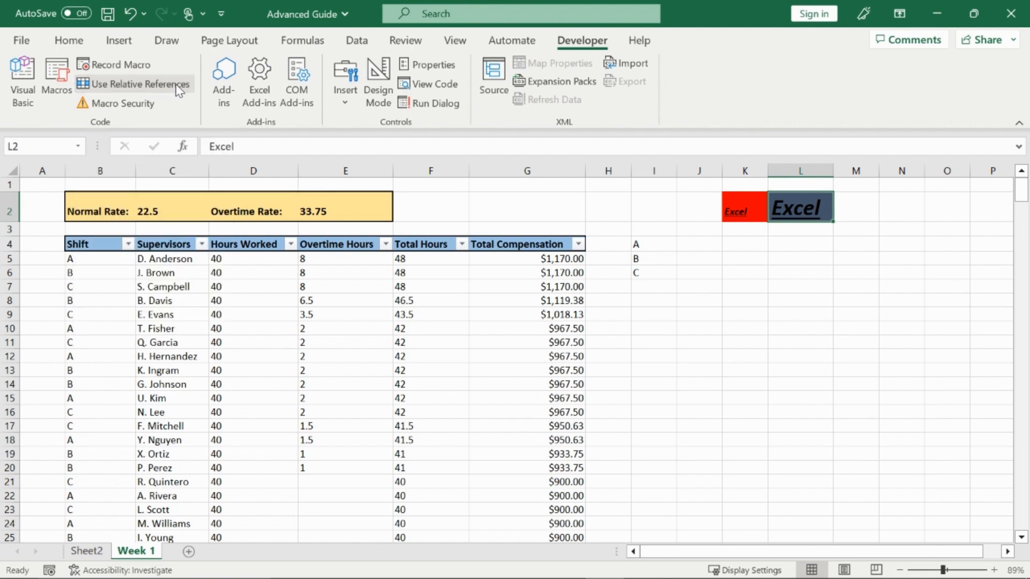
Enter the text "Excel" in cell N7 of the Week 1 sheet
left_click(837, 257)
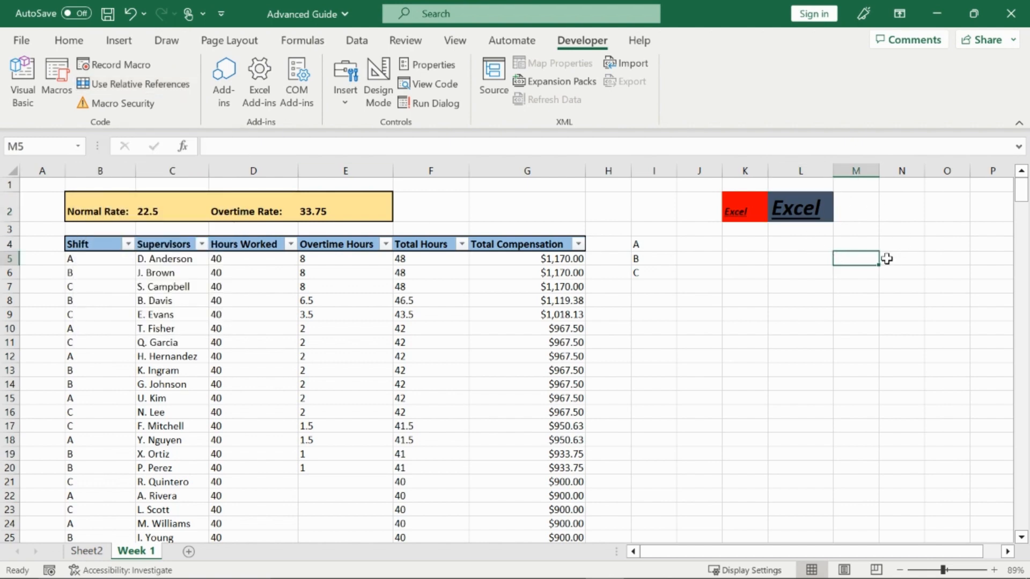
left_click(903, 287)
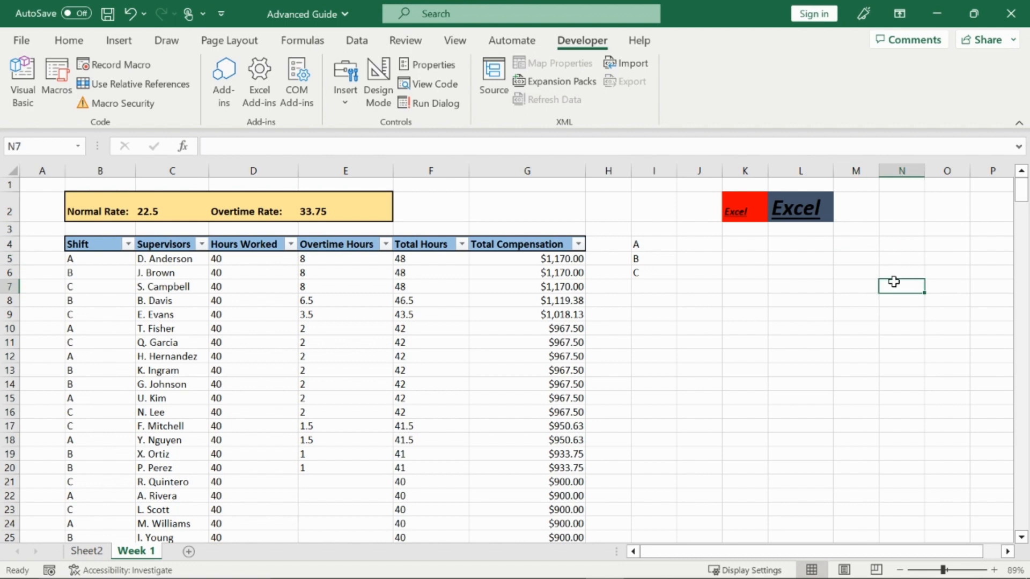
type("Excel")
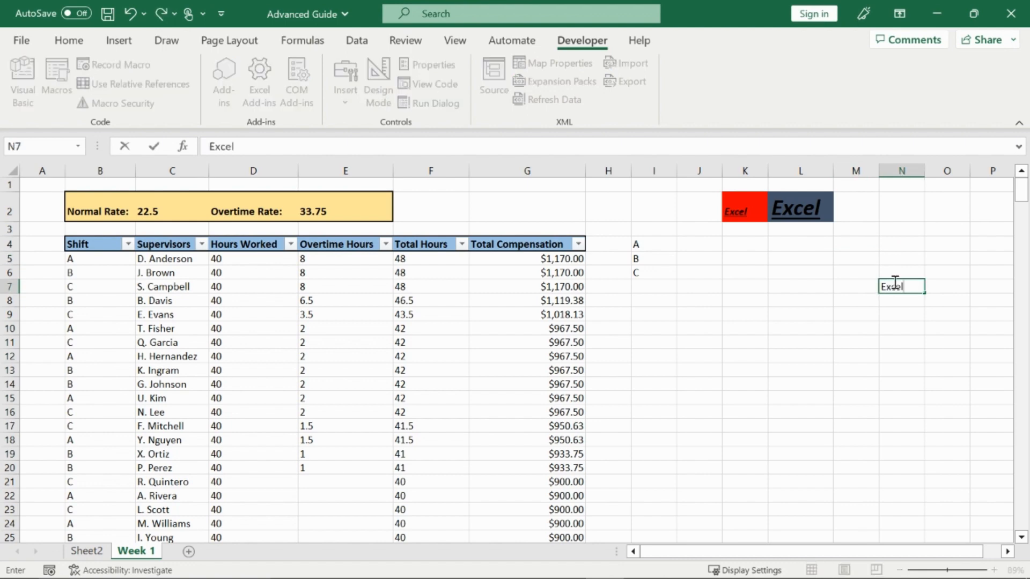
left_click(899, 324)
Run the relative-reference formatting macro, Macro4, on cell N7
left_click(907, 287)
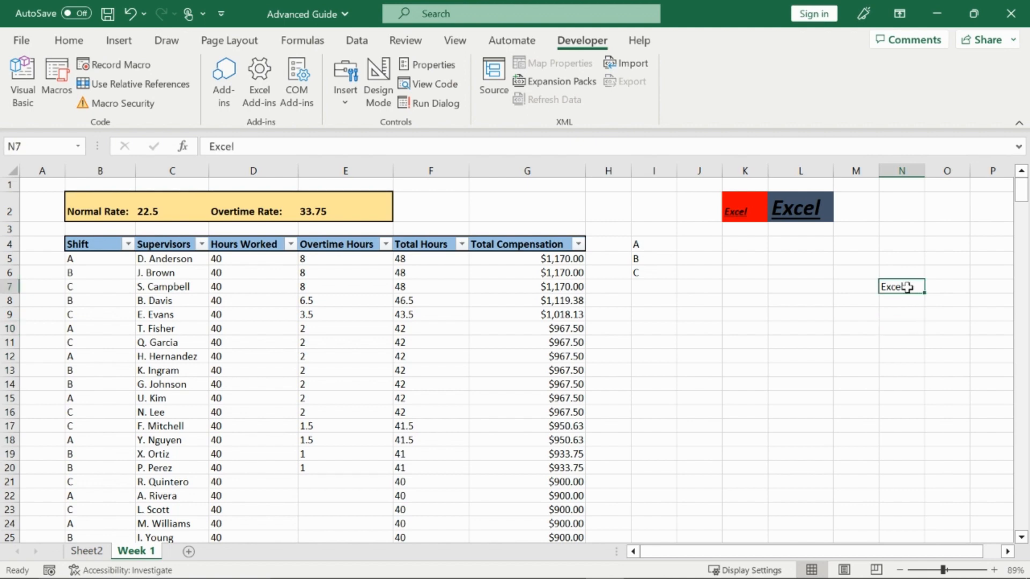
left_click(906, 287)
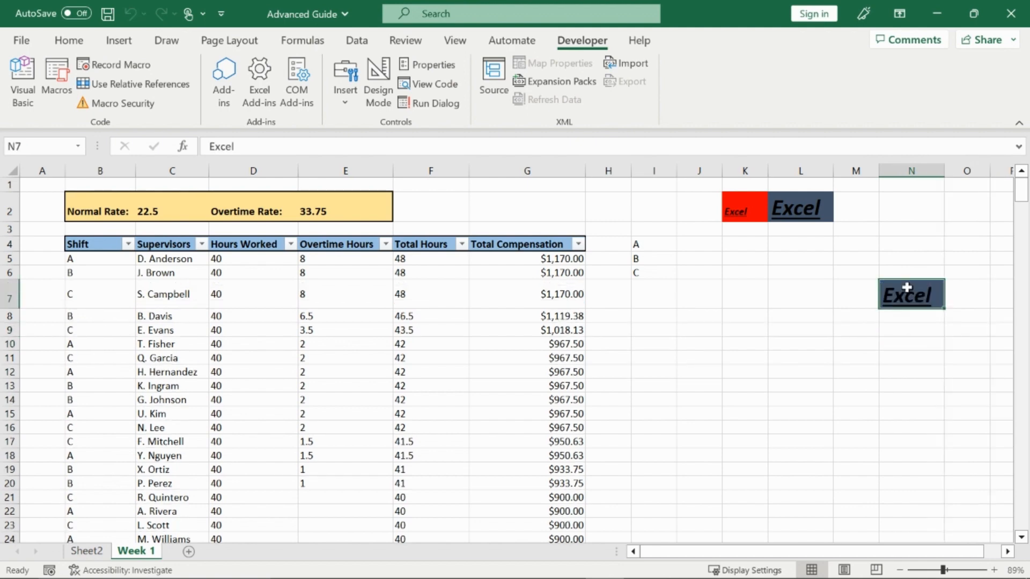
left_click(801, 359)
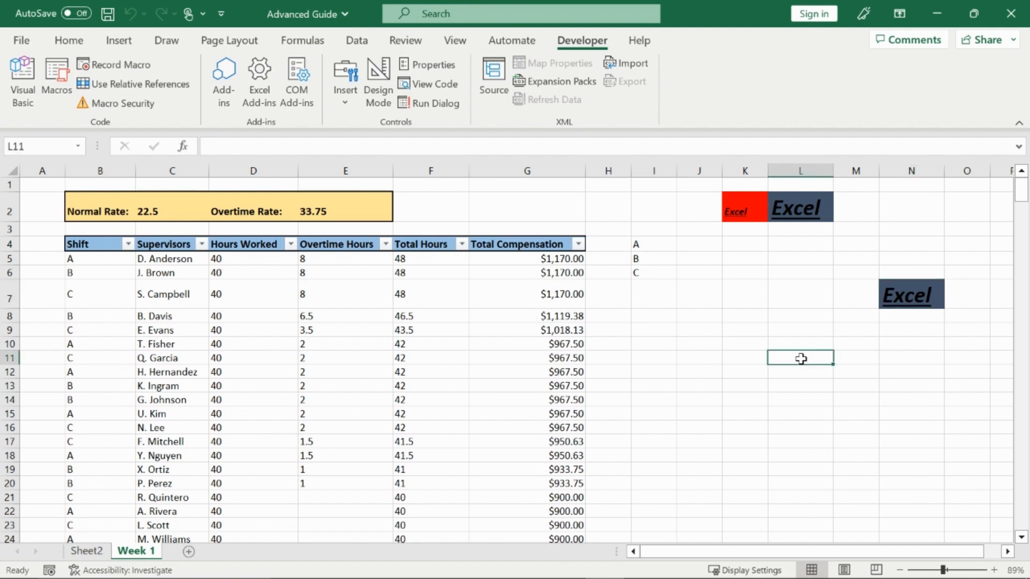
Run the relative-reference formatting macro, Macro4, on the empty cell L11 and on cell I4 containing "A"
left_click(657, 244)
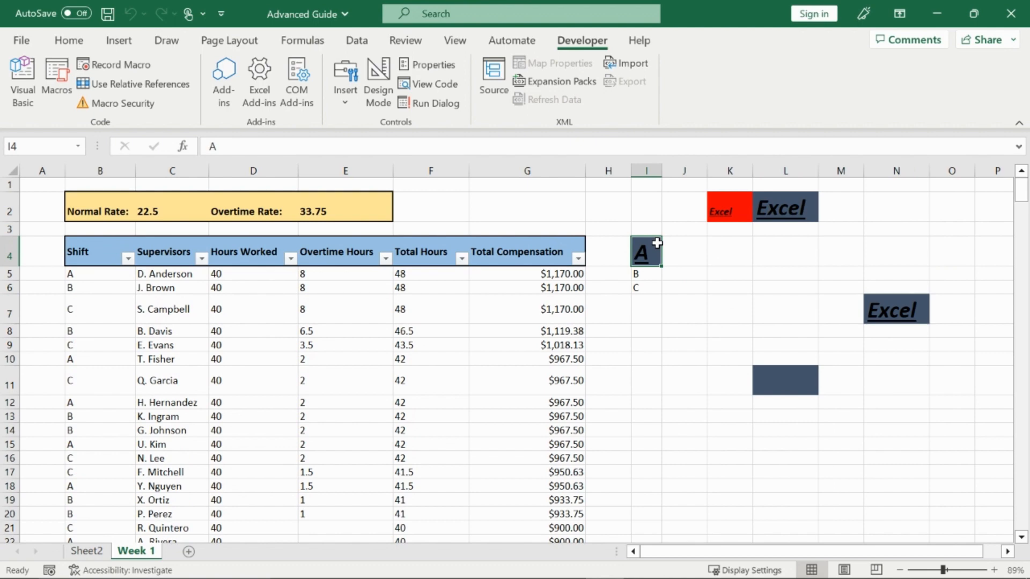
left_click(547, 248)
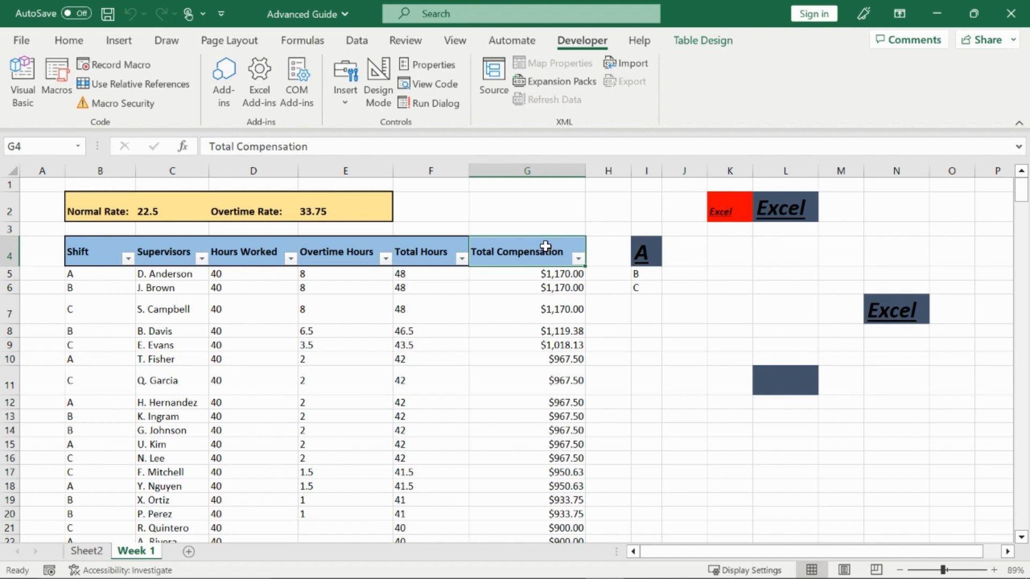
left_click(544, 217)
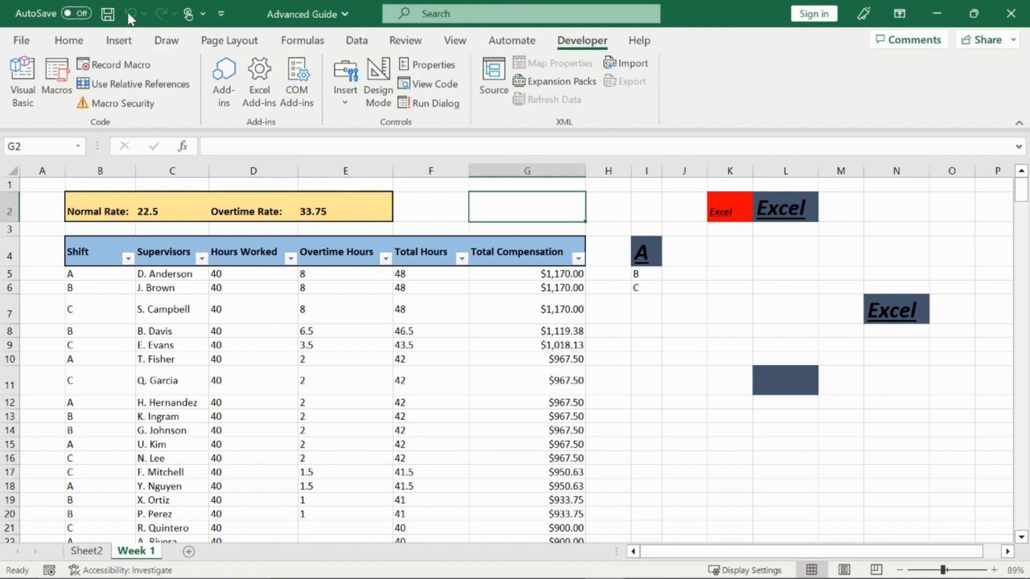
left_click(748, 300)
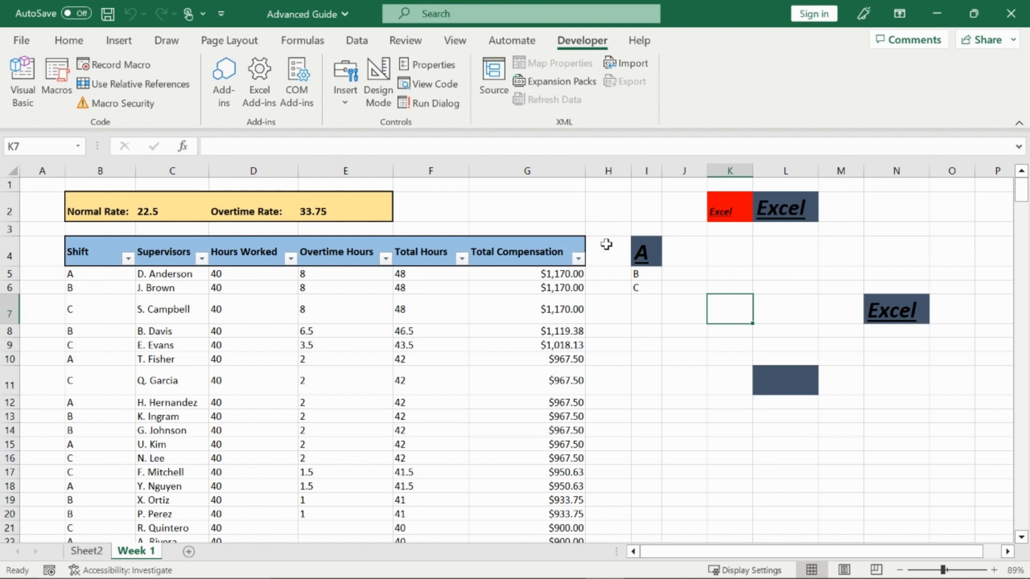
Run the relative-reference formatting macro, Macro4, on the Total Compensation header in cell G4
left_click(549, 247)
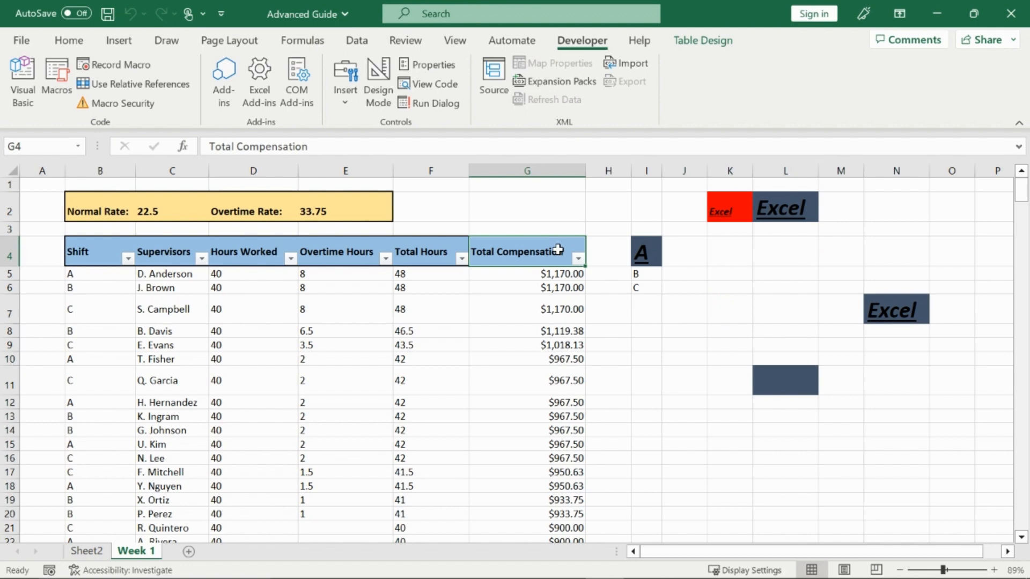
key("ctrl+shift+f")
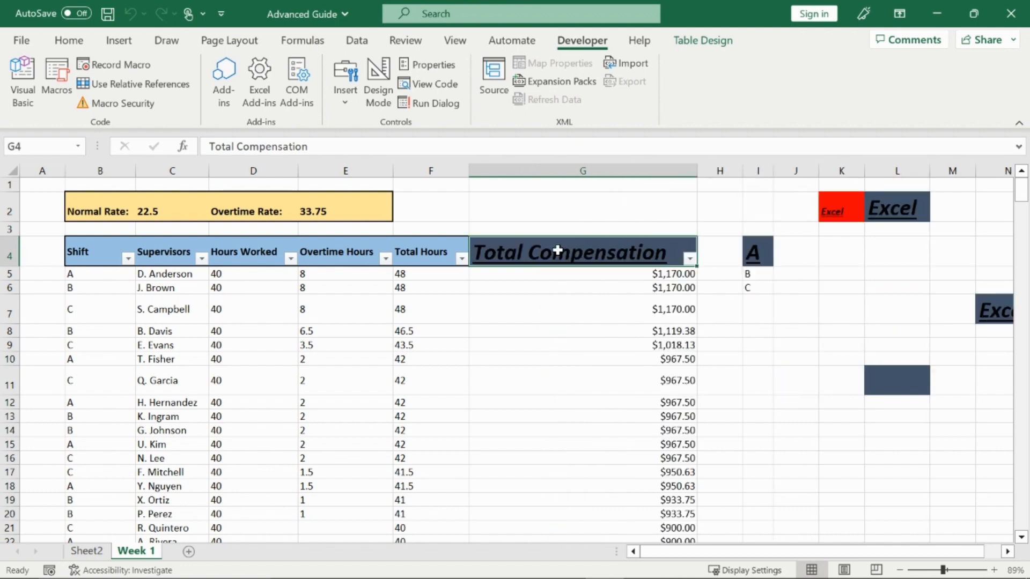
left_click(443, 250)
left_click(556, 248)
left_click(433, 250)
left_click(557, 248)
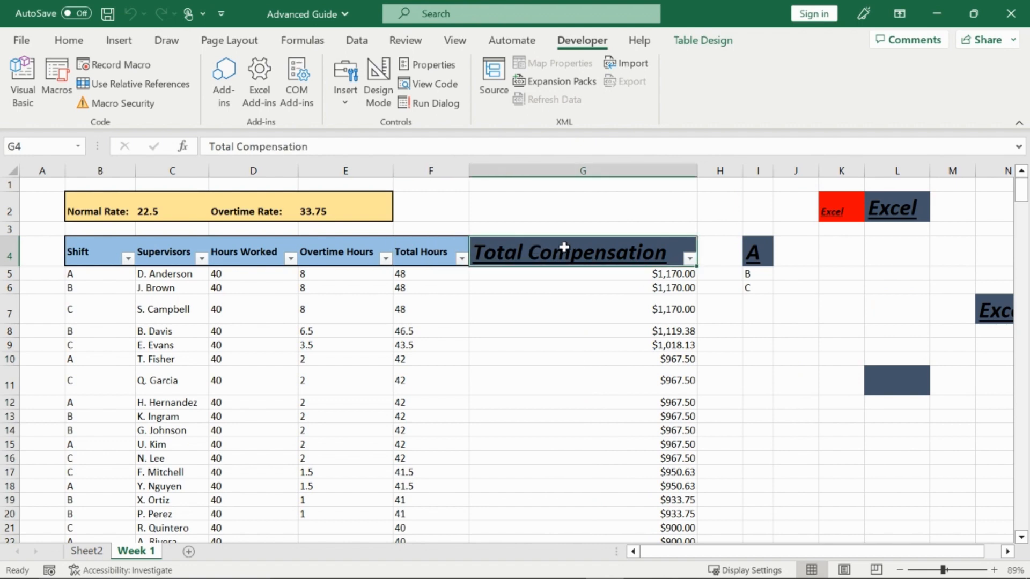
left_click(716, 256)
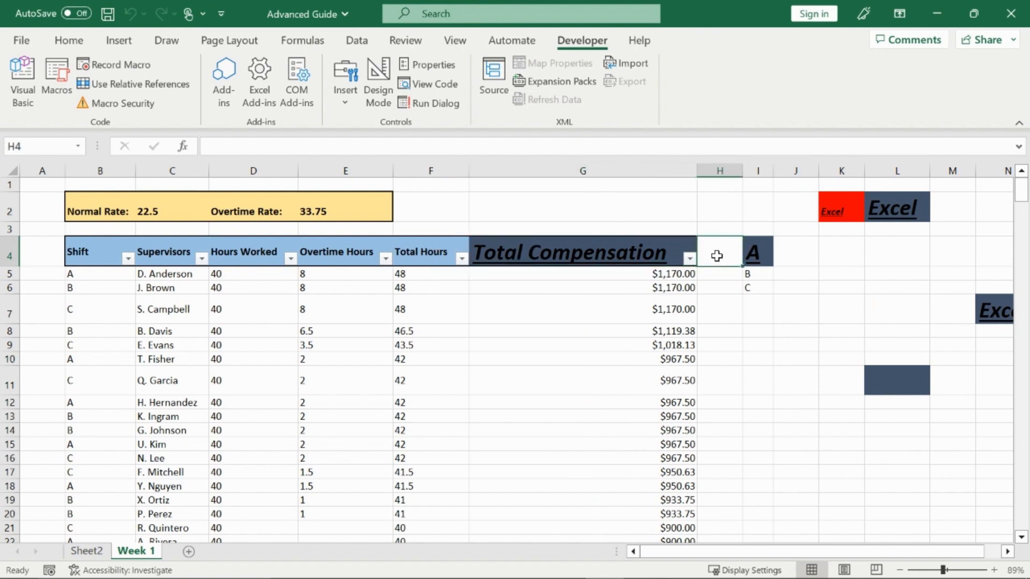